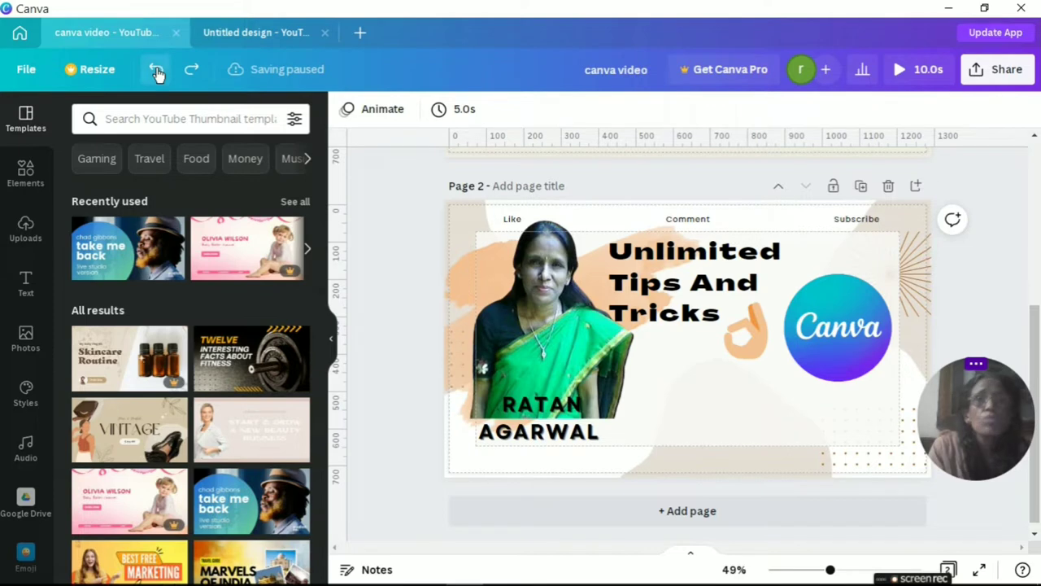
- Find the word "tips" in the design's text and replace it with "tricks"
click(26, 72)
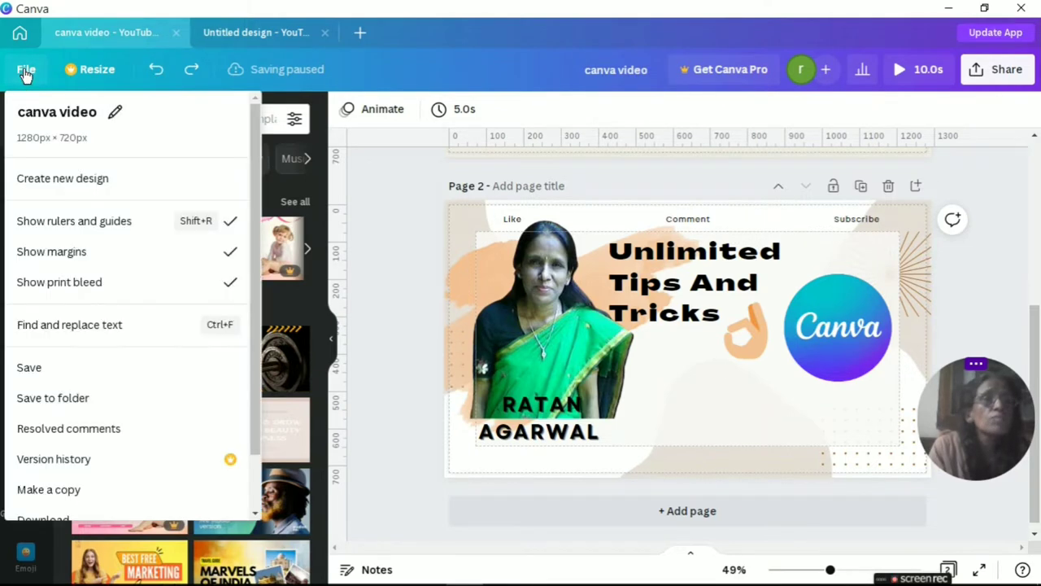
click(60, 325)
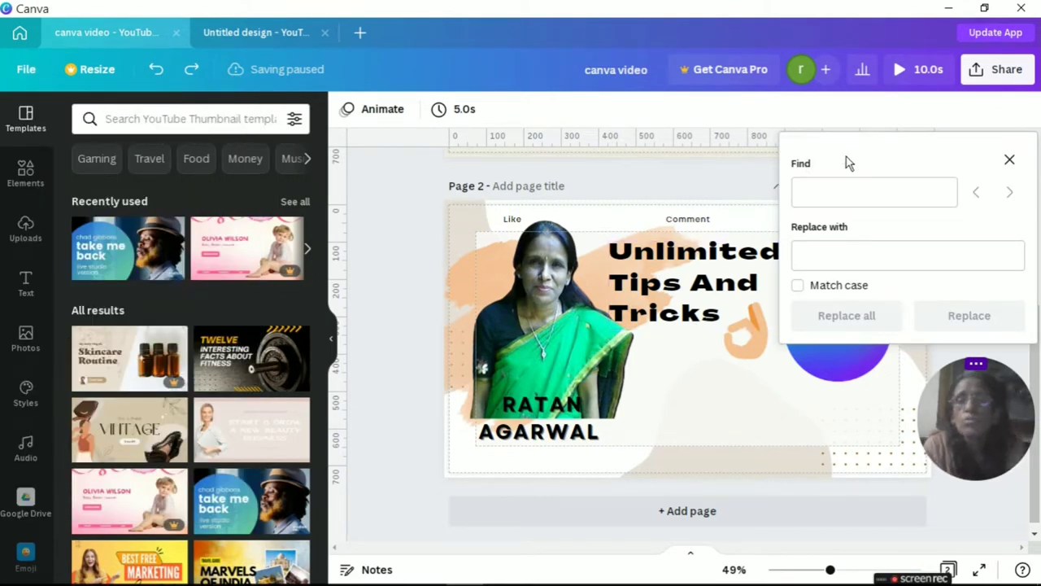
click(819, 188)
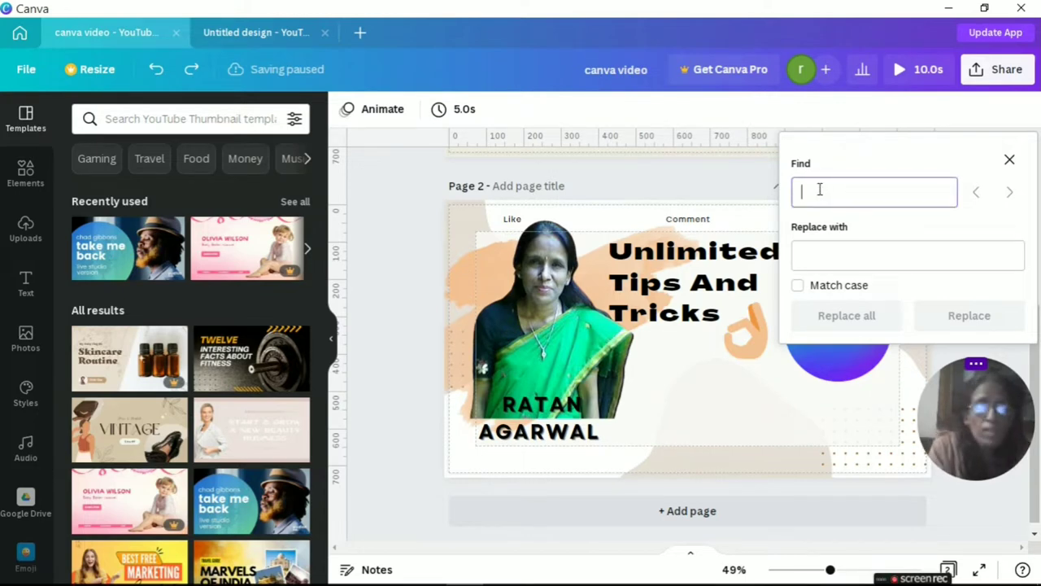
text(tit)
key(BackSpace)
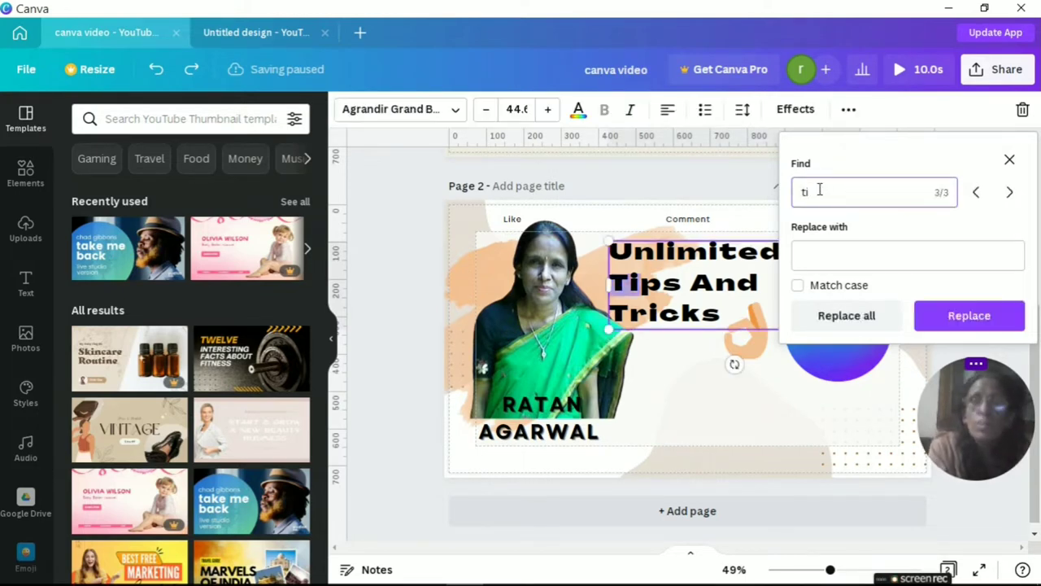
text(ps)
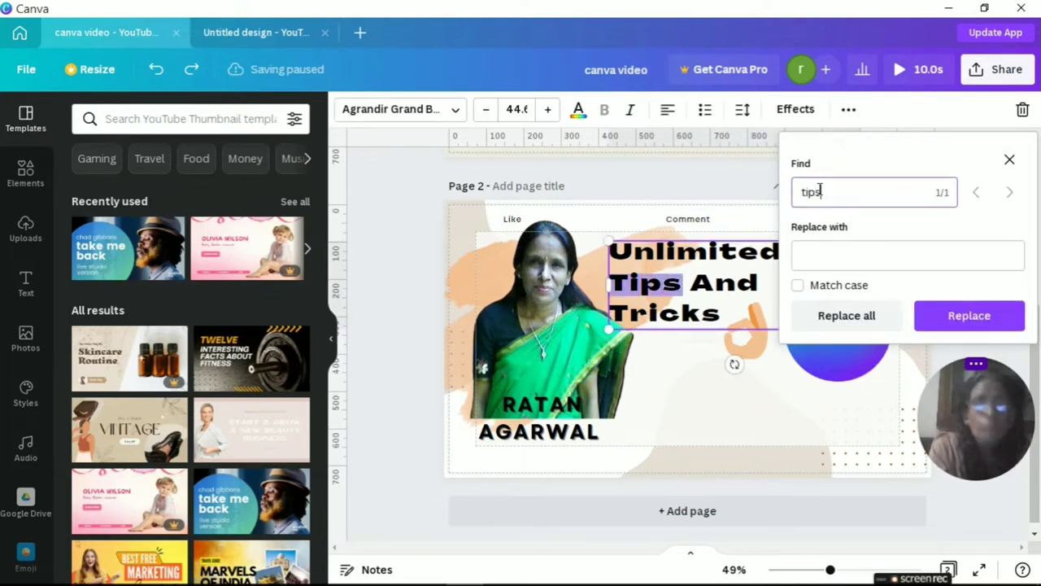
click(831, 263)
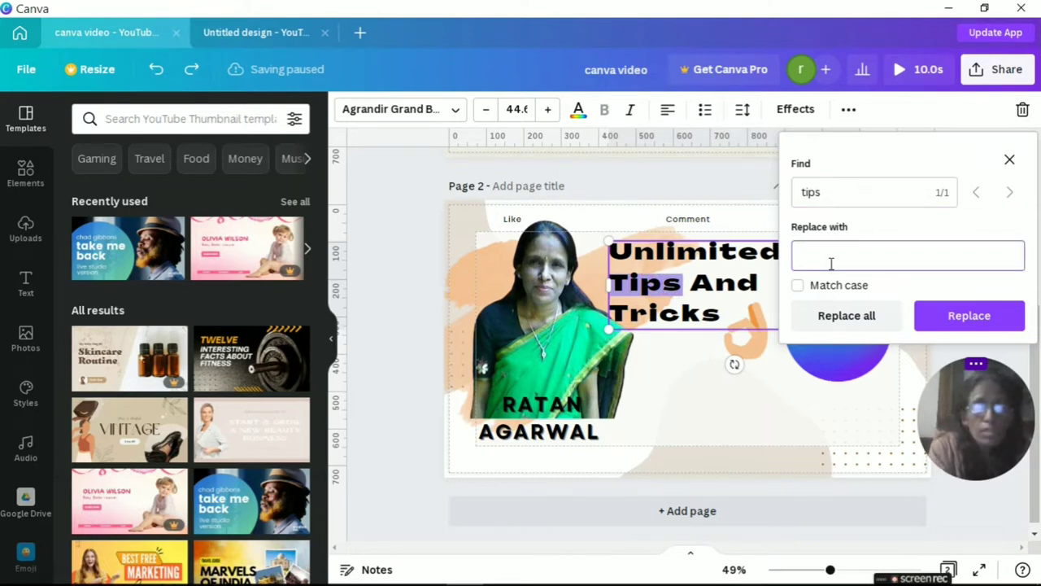
text(tricks)
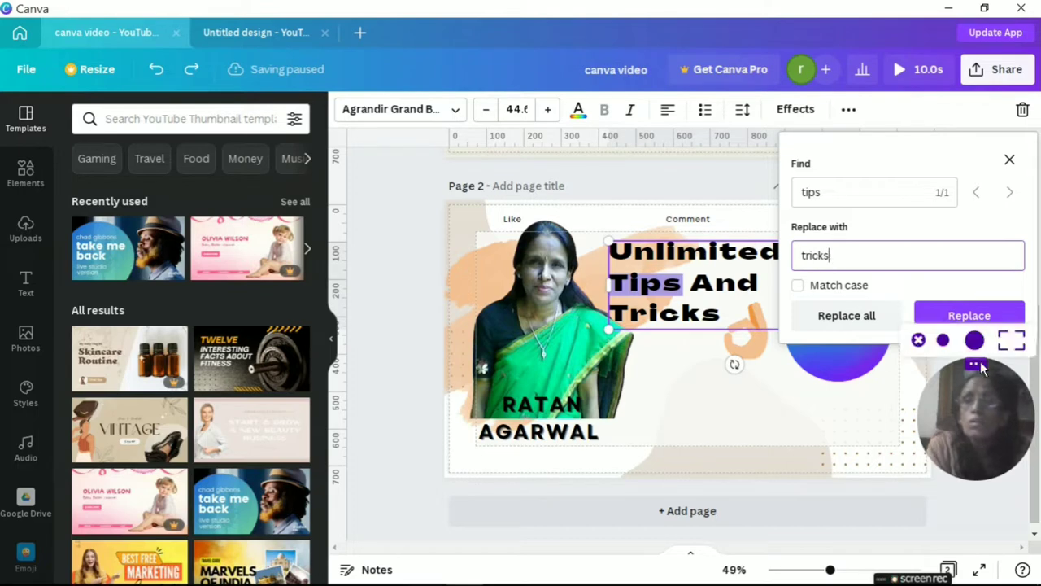
click(975, 322)
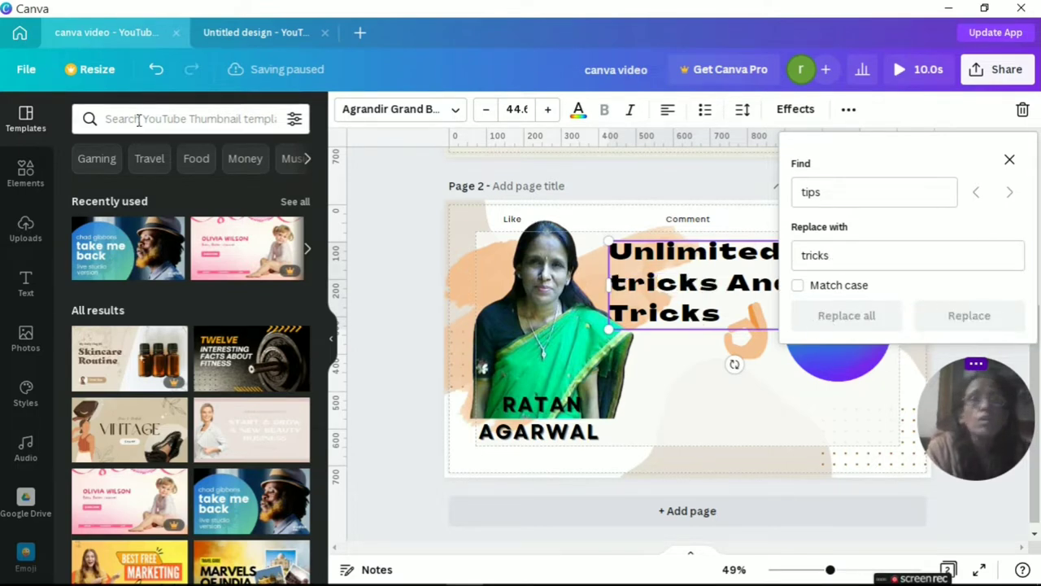
- Undo the word replacement in the heading and close Find and replace
click(156, 70)
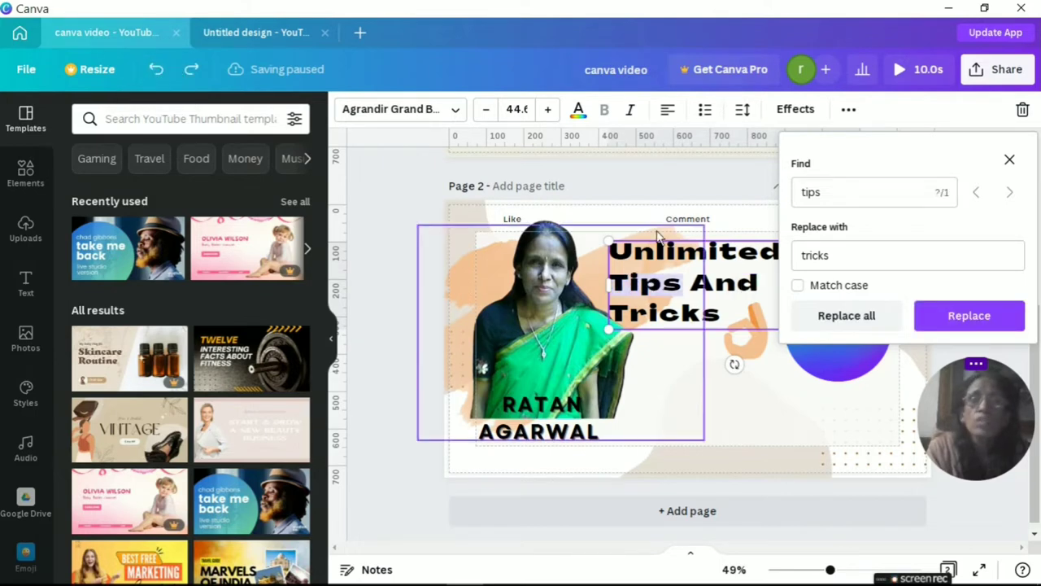
click(1007, 162)
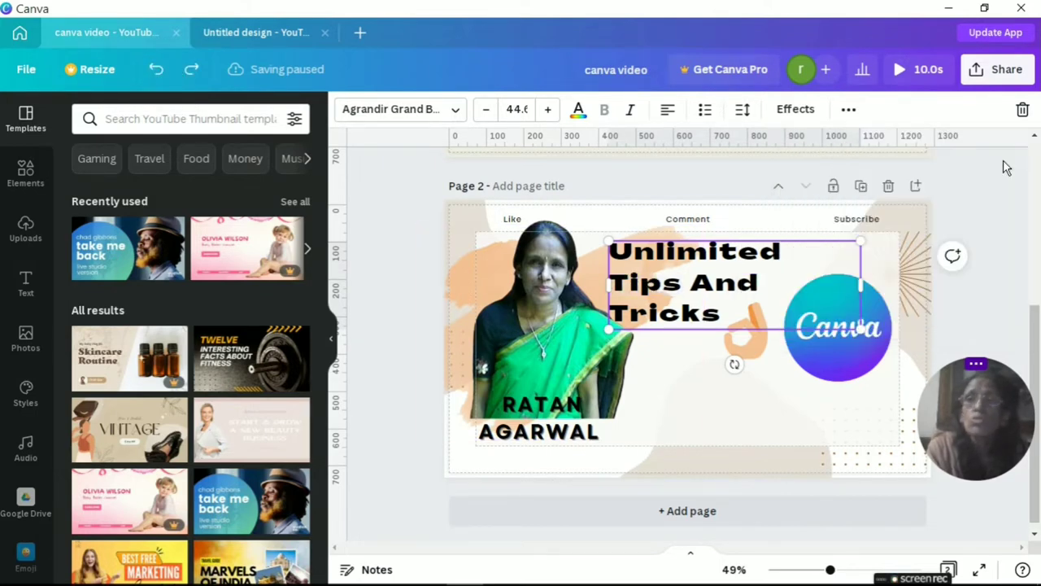
click(26, 69)
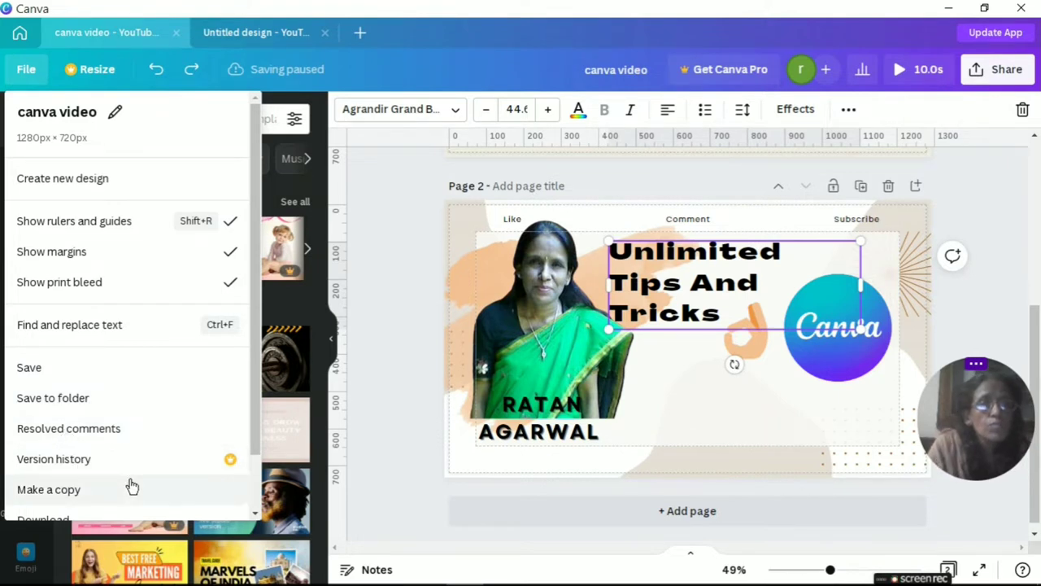
drag(252, 436, 267, 530)
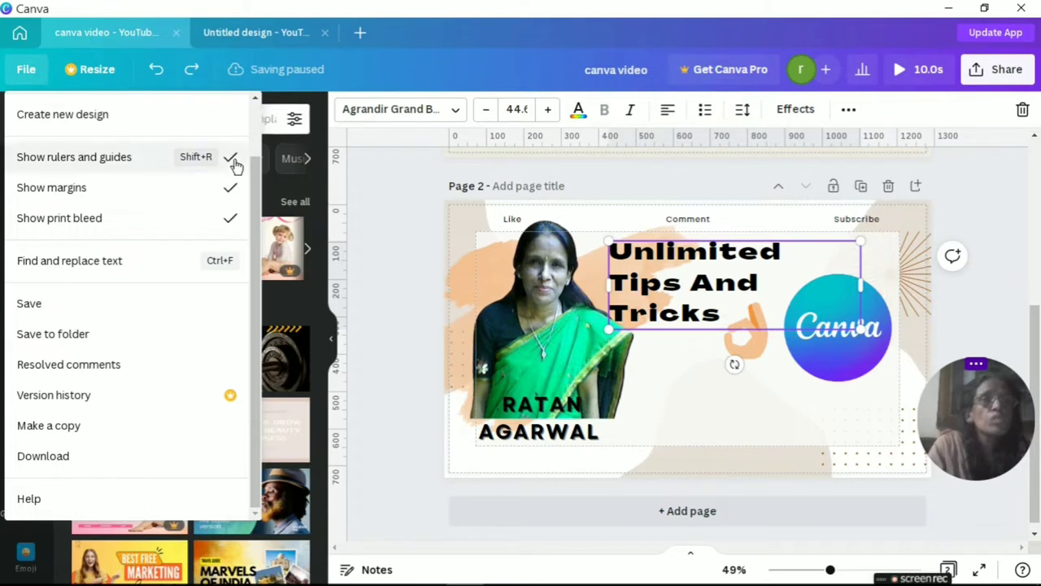
click(262, 235)
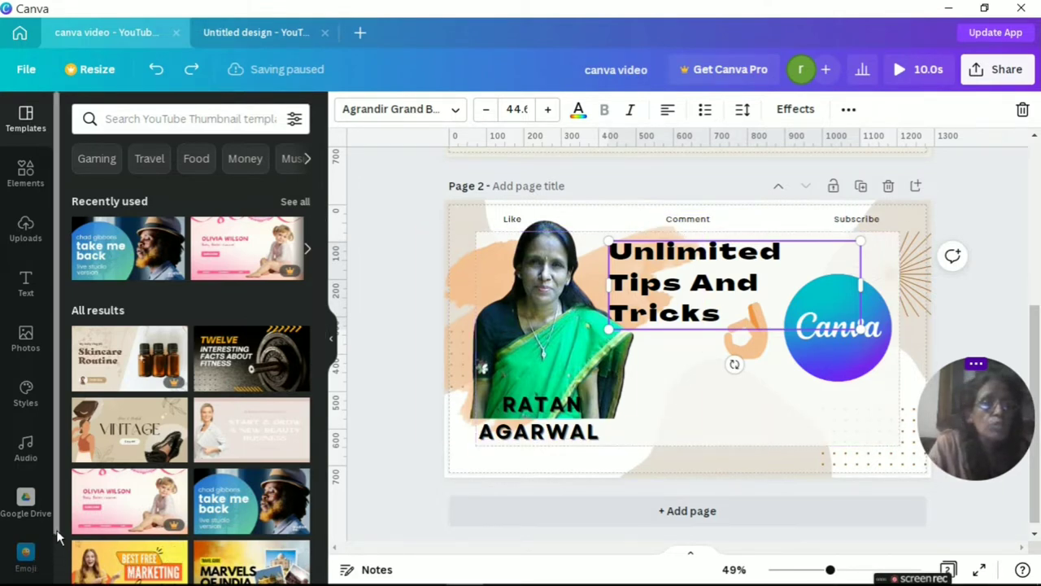
- Use the Draw (Beta) app to dab a pink glow pen mark on the hand emoji, and undo it
scroll(33, 532, down, 1)
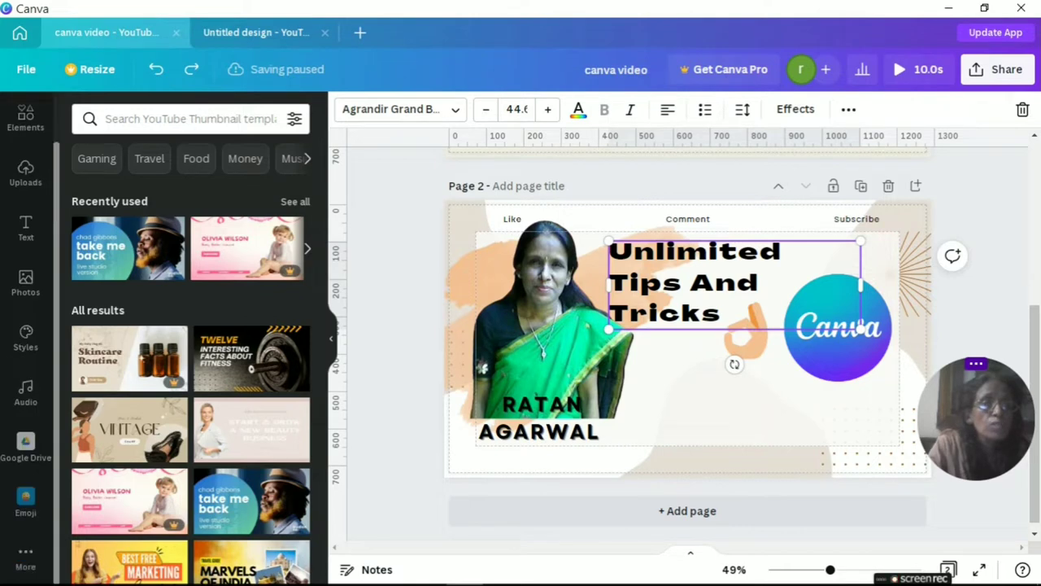
click(25, 561)
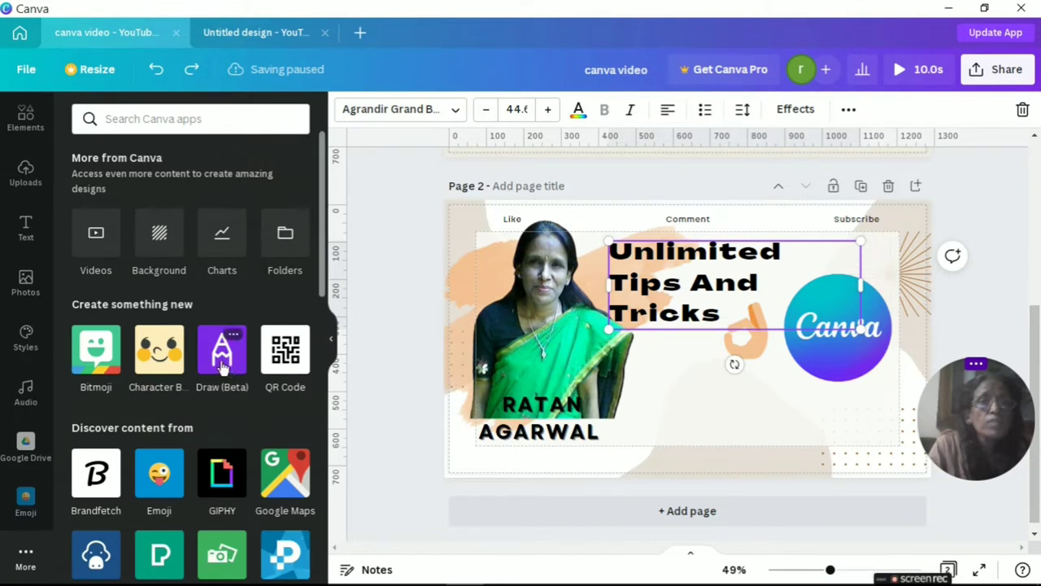
click(222, 358)
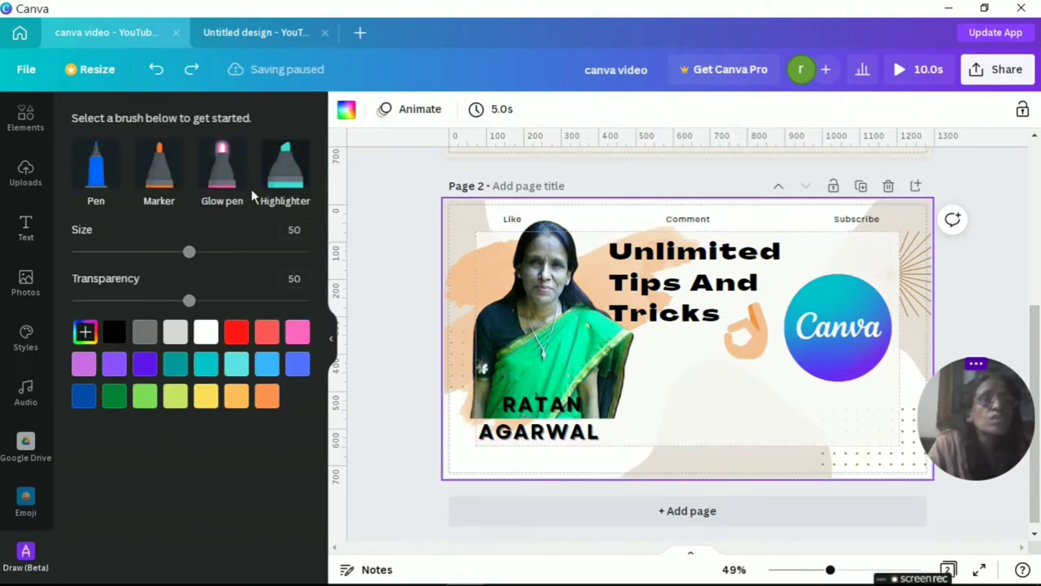
click(220, 166)
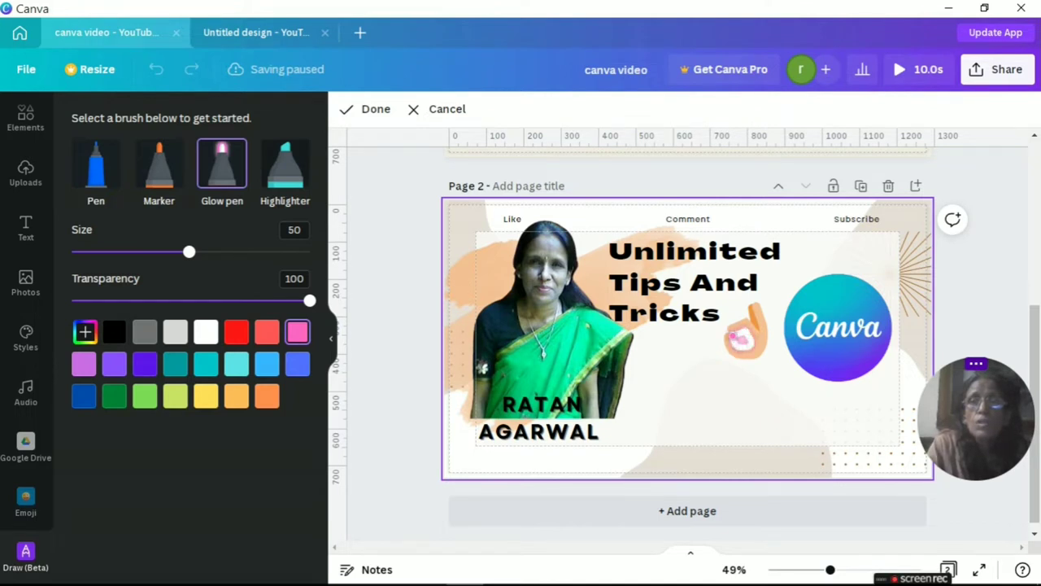
click(742, 339)
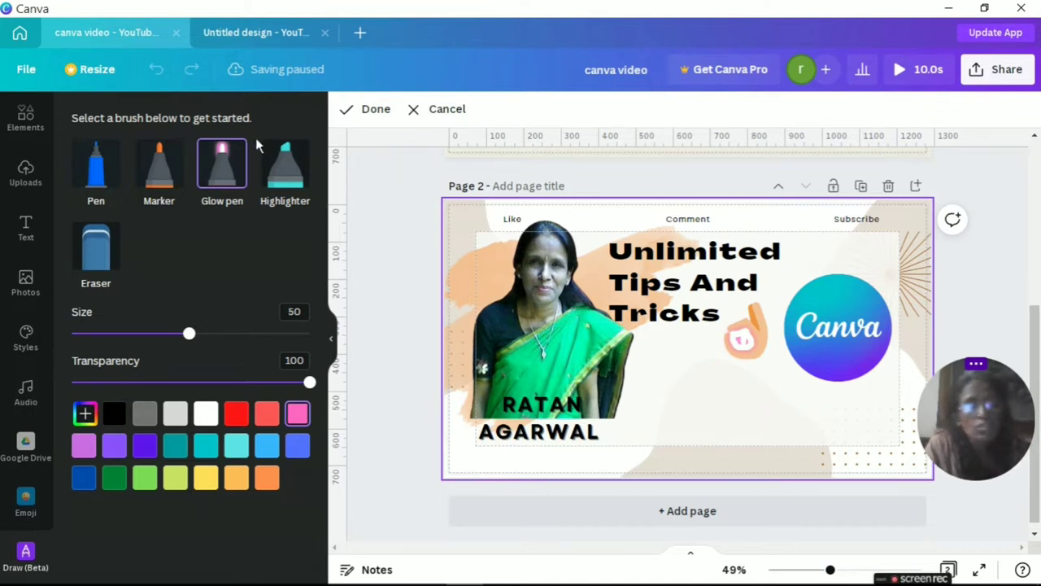
key(ctrl+z)
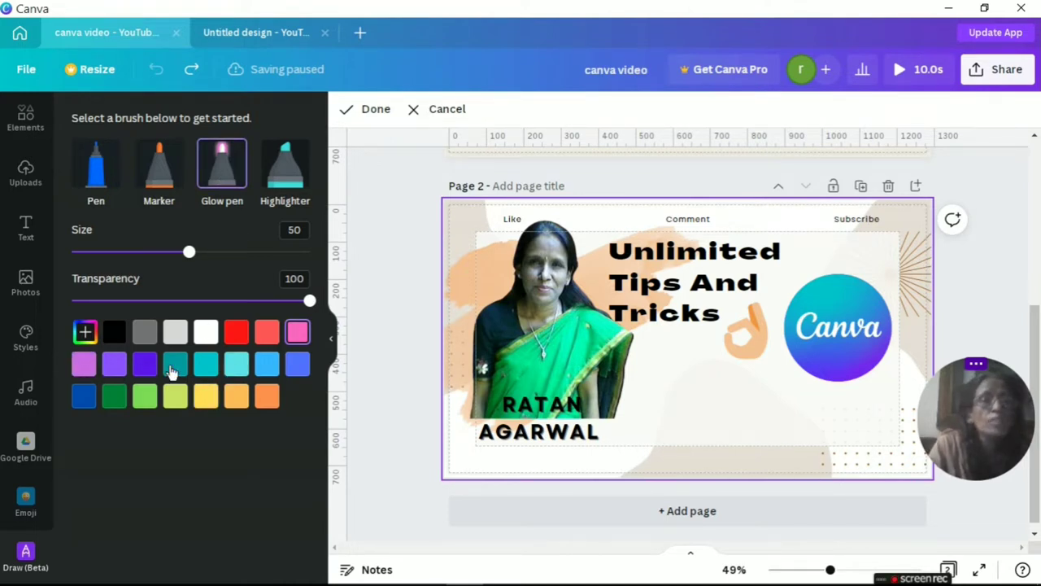
- Handwrite "learn" with the blue pen at size 15 in the empty area below the heading
click(95, 183)
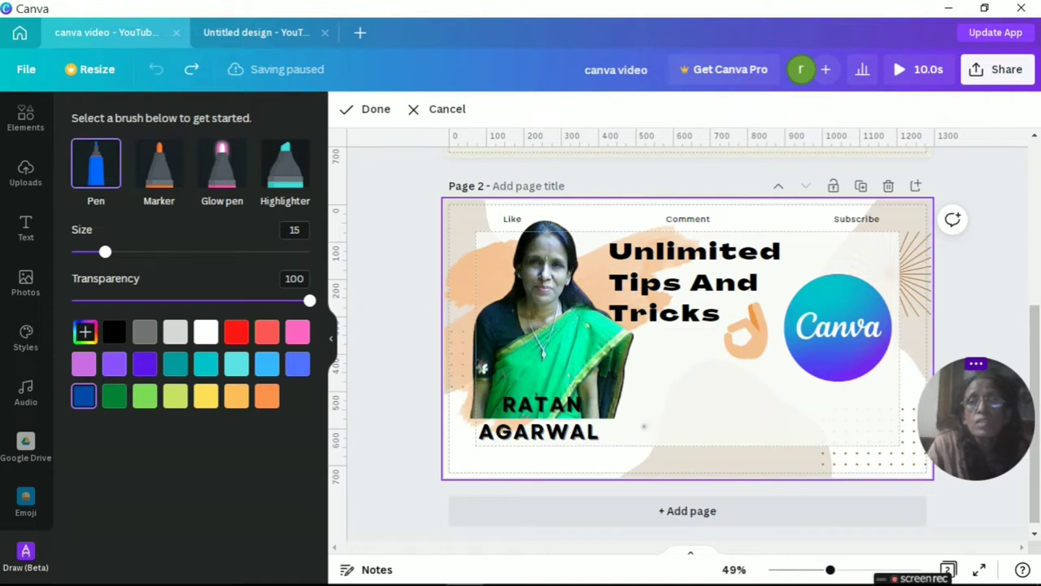
drag(644, 425, 669, 399)
drag(671, 352, 674, 415)
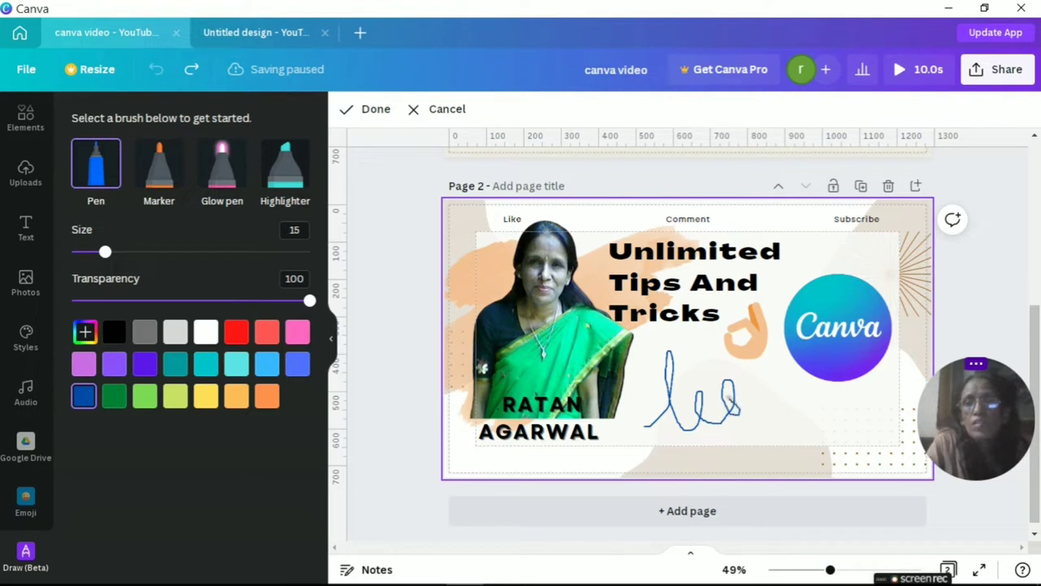
drag(754, 421, 756, 412)
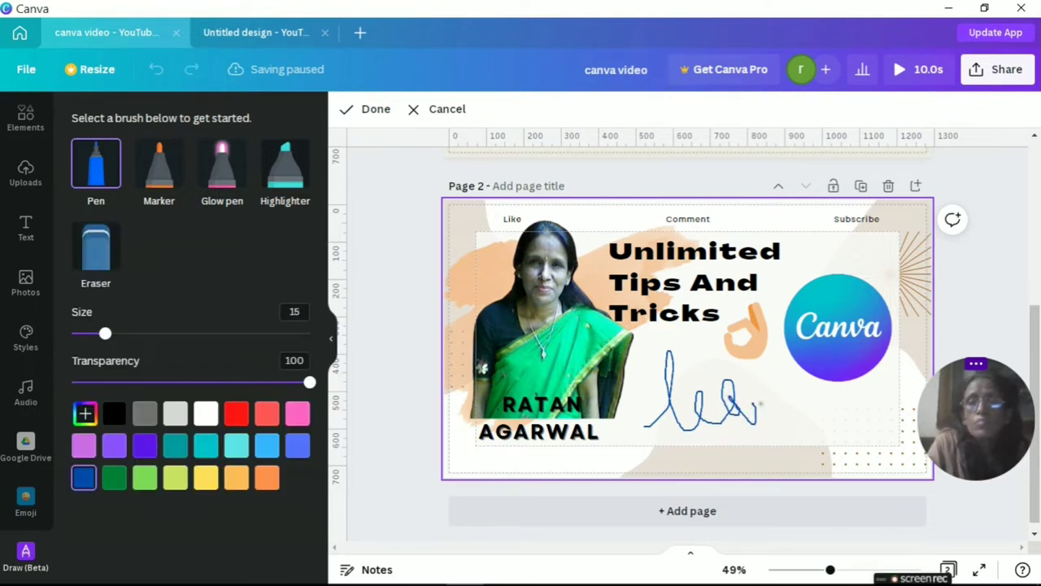
click(95, 266)
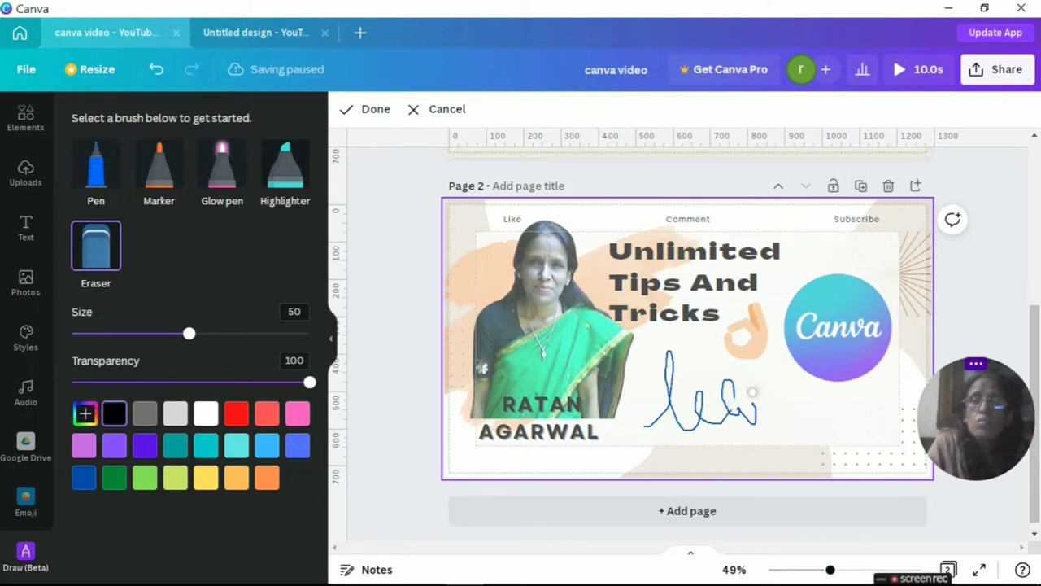
click(112, 167)
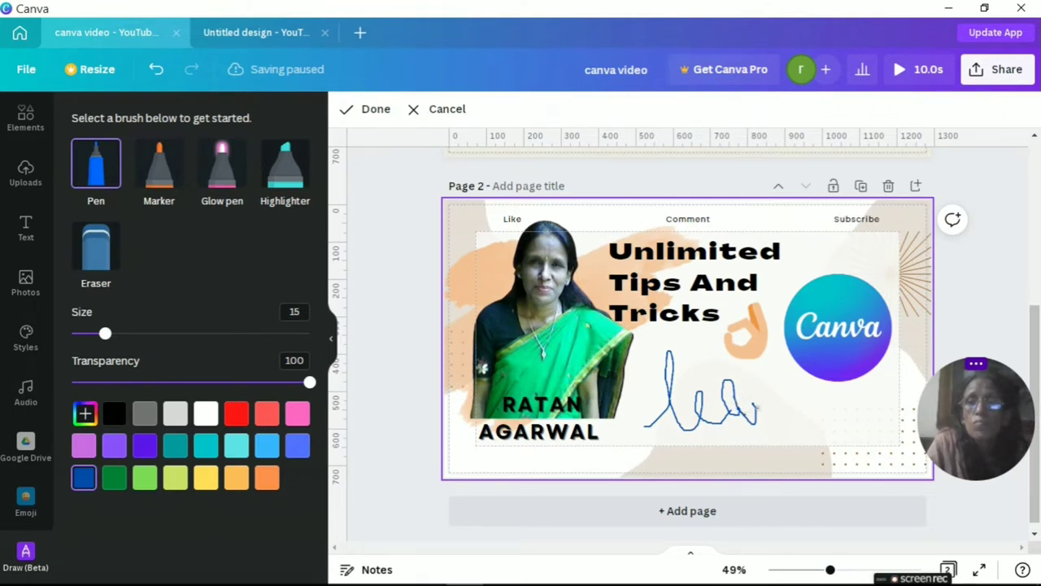
drag(757, 405, 775, 382)
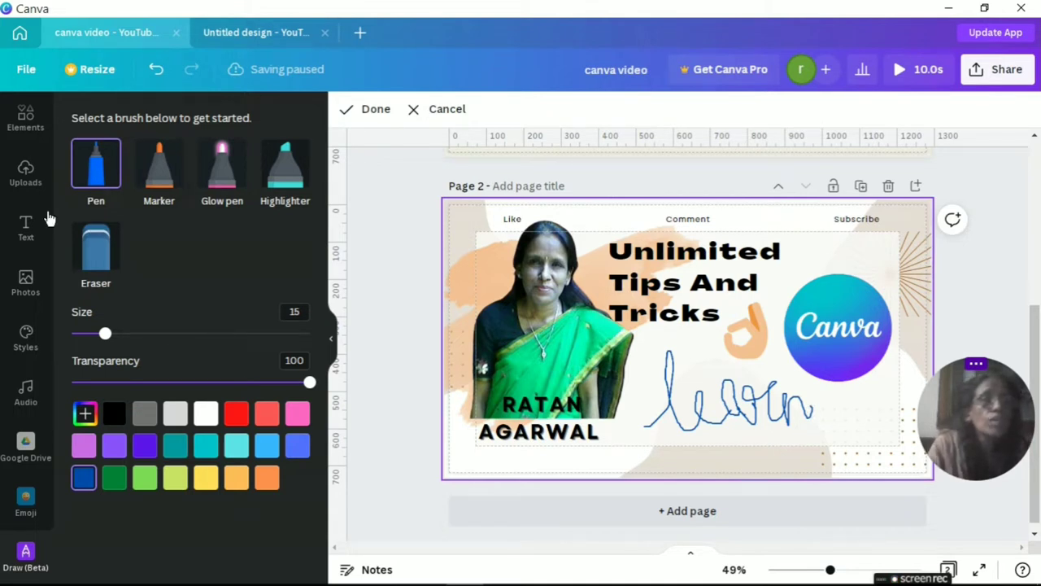
- Set the pen size to 21 and undo the handwritten strokes on page 2
mouse_move(106, 335)
mouse_down()
mouse_move(178, 335)
mouse_move(121, 348)
mouse_up()
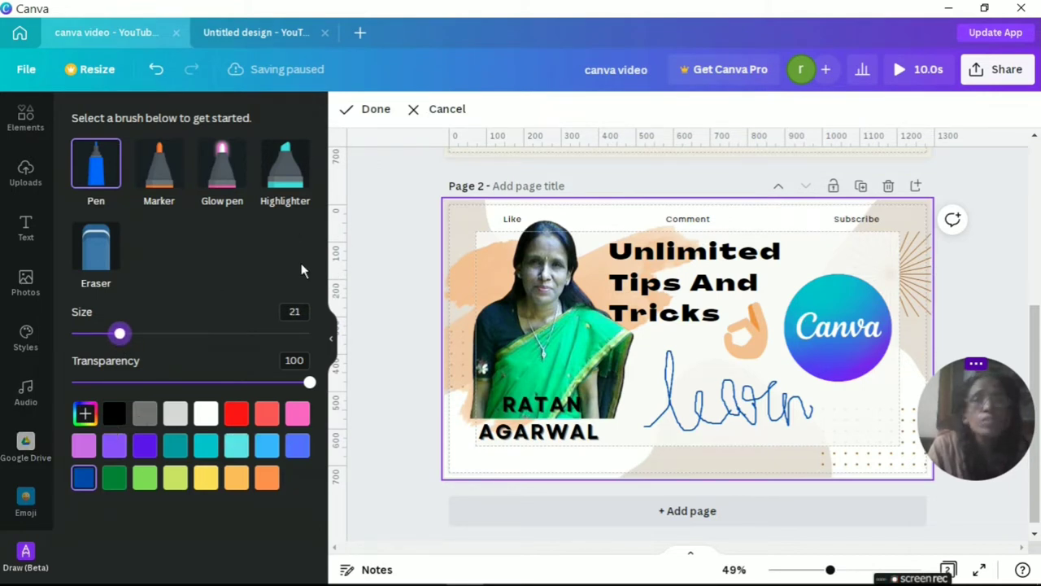
click(154, 72)
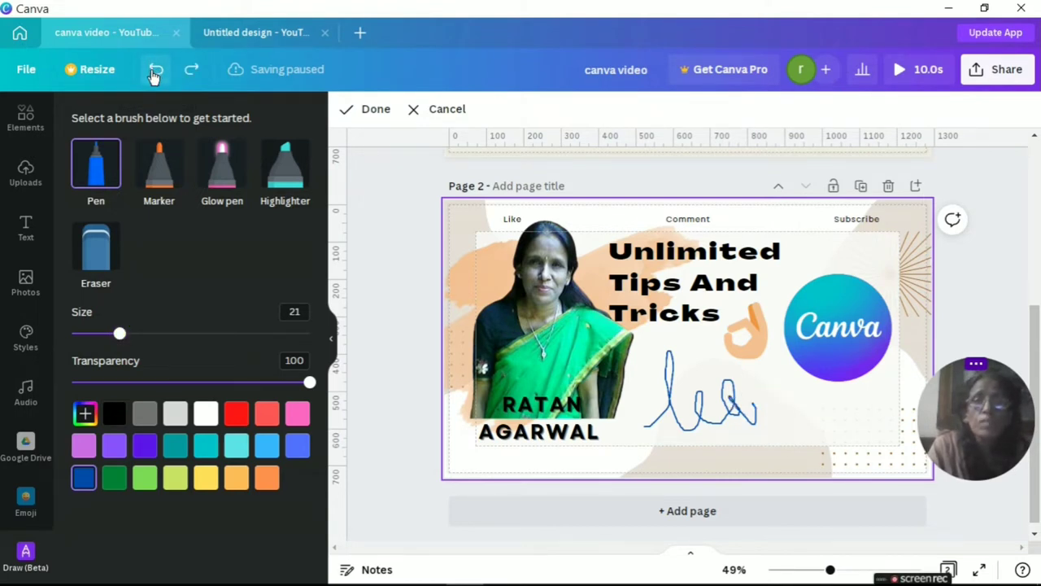
click(154, 72)
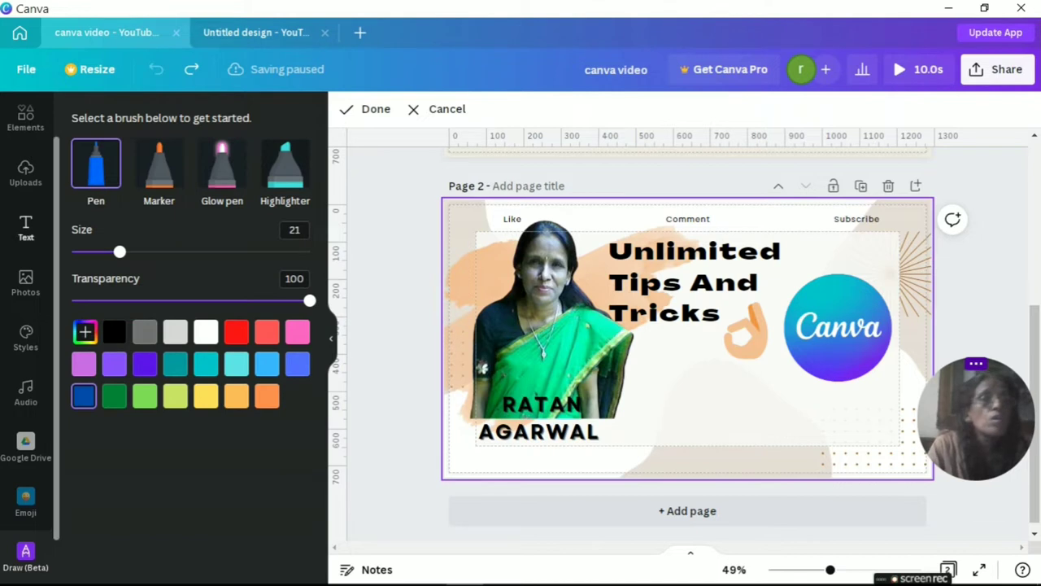
- Add the recently used inverted triangle to page 2 and move it into the empty area below the hand emoji
mouse_move(202, 569)
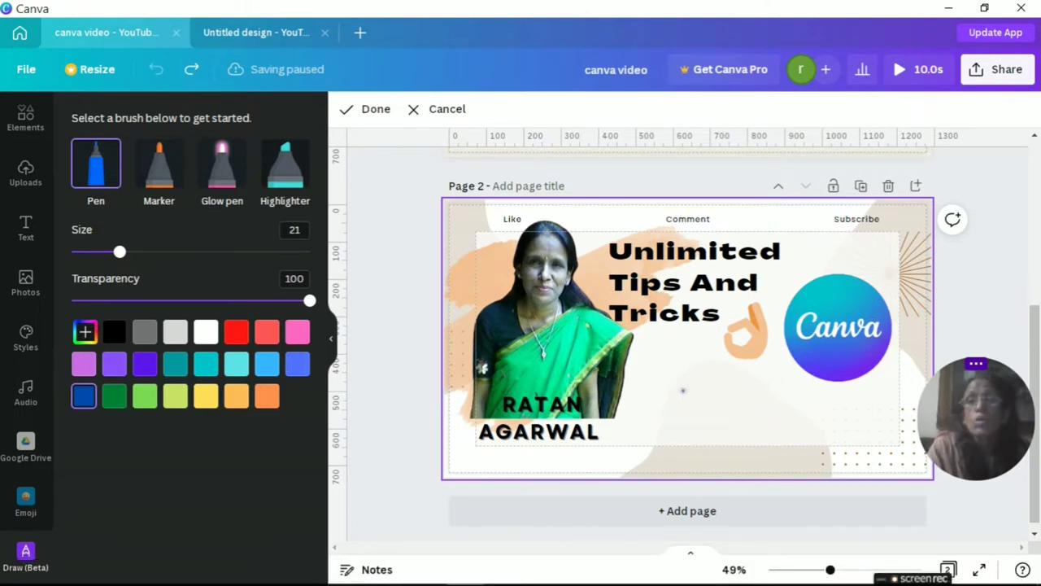
click(23, 122)
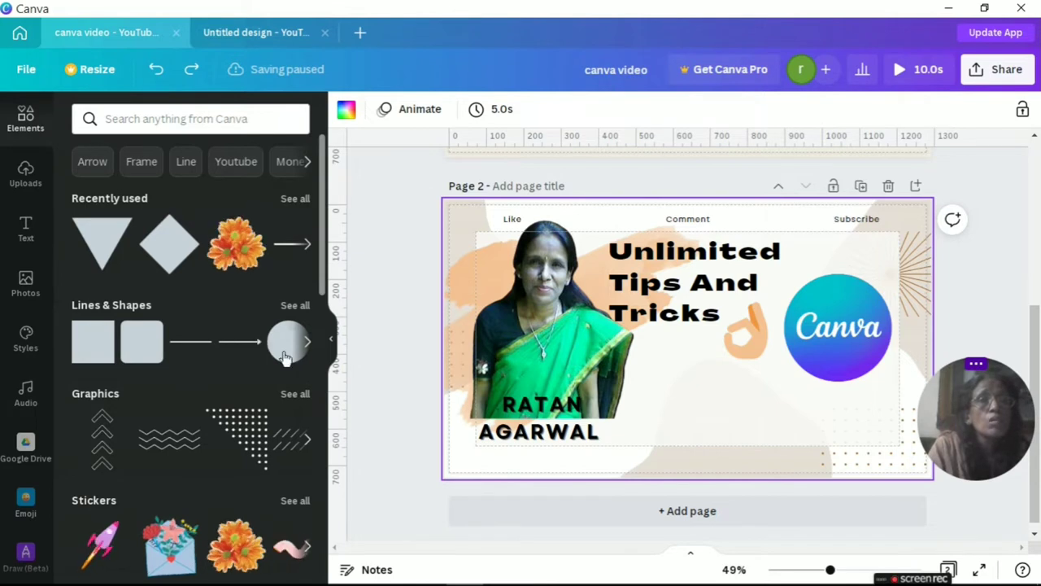
click(103, 259)
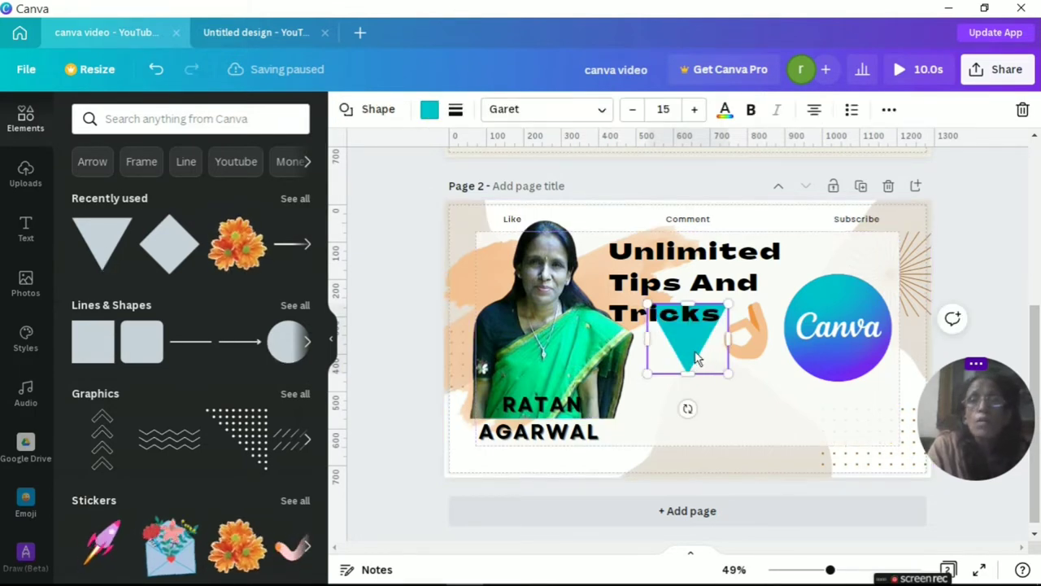
drag(694, 362, 701, 414)
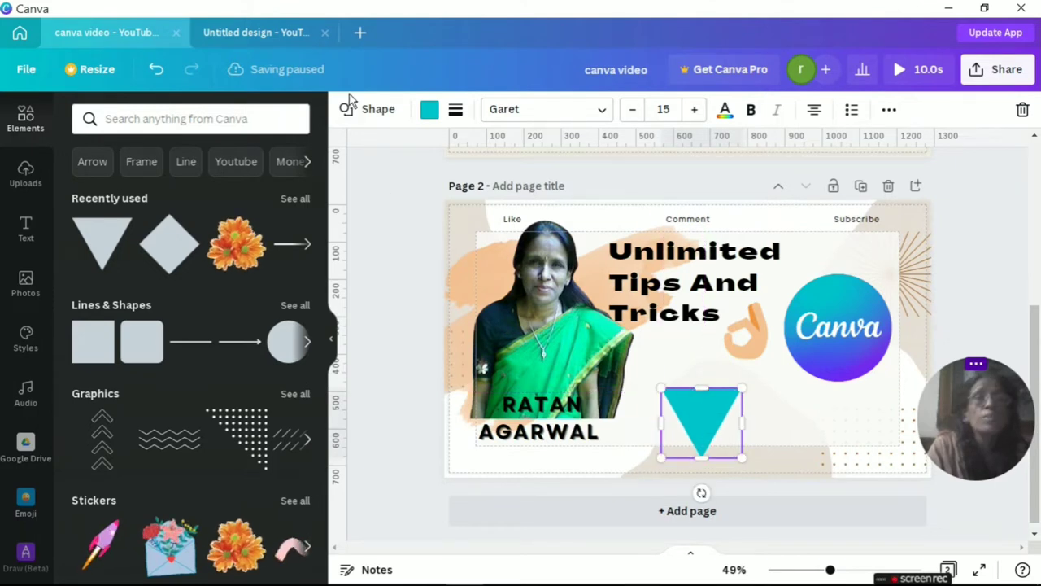
- Give the triangle a border, trying the dotted style and settling on the short-dashed one
click(456, 110)
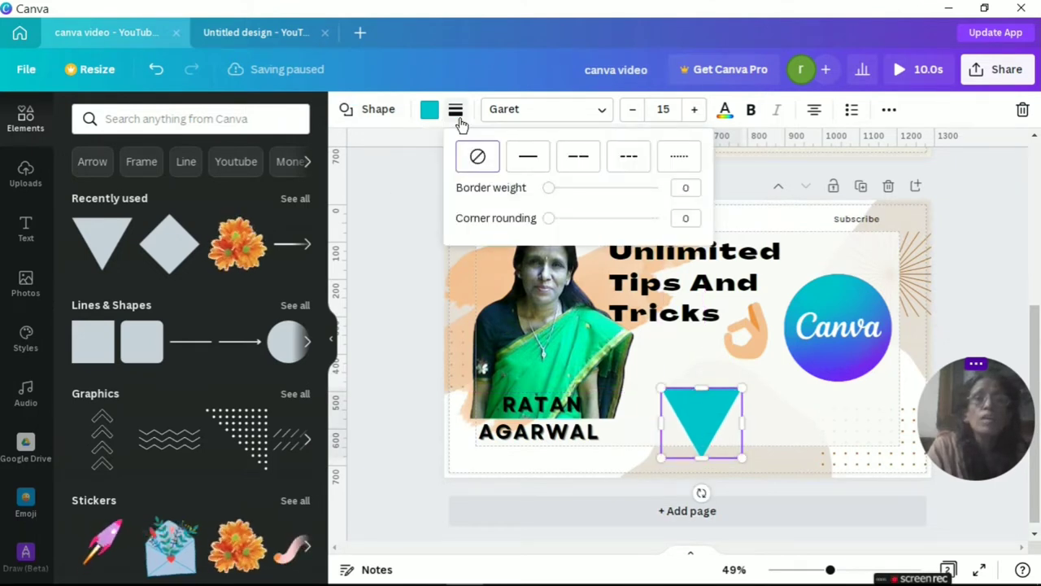
click(677, 161)
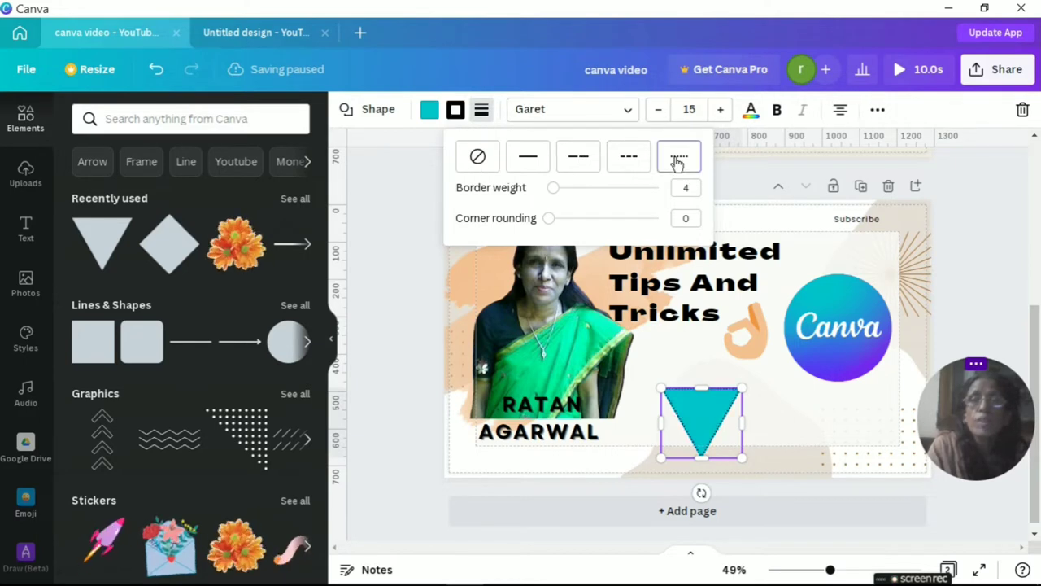
click(632, 160)
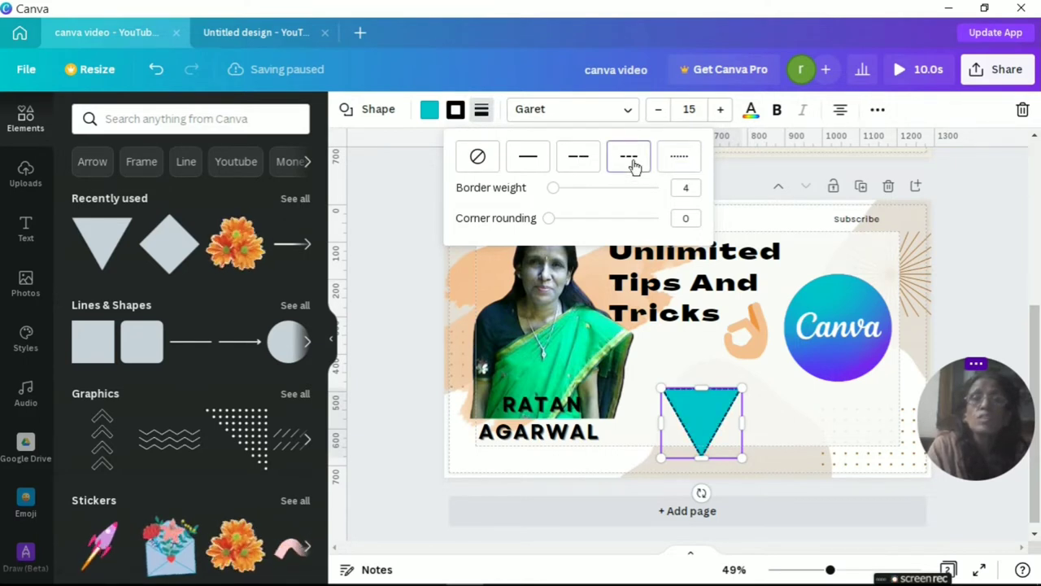
- Remove the inverted triangle's border and set its corner rounding to 23
click(580, 160)
drag(554, 189, 574, 226)
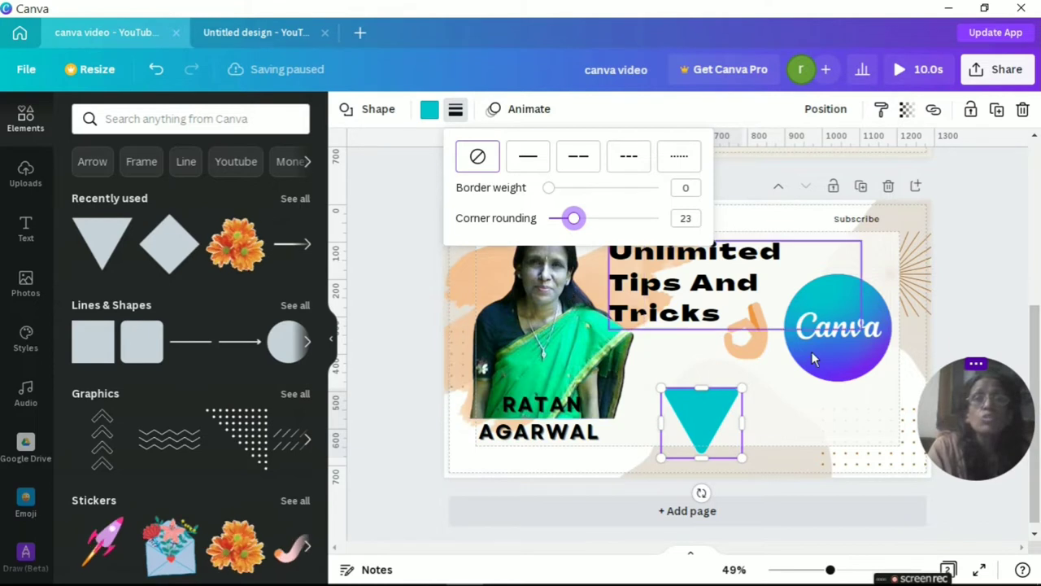
click(794, 435)
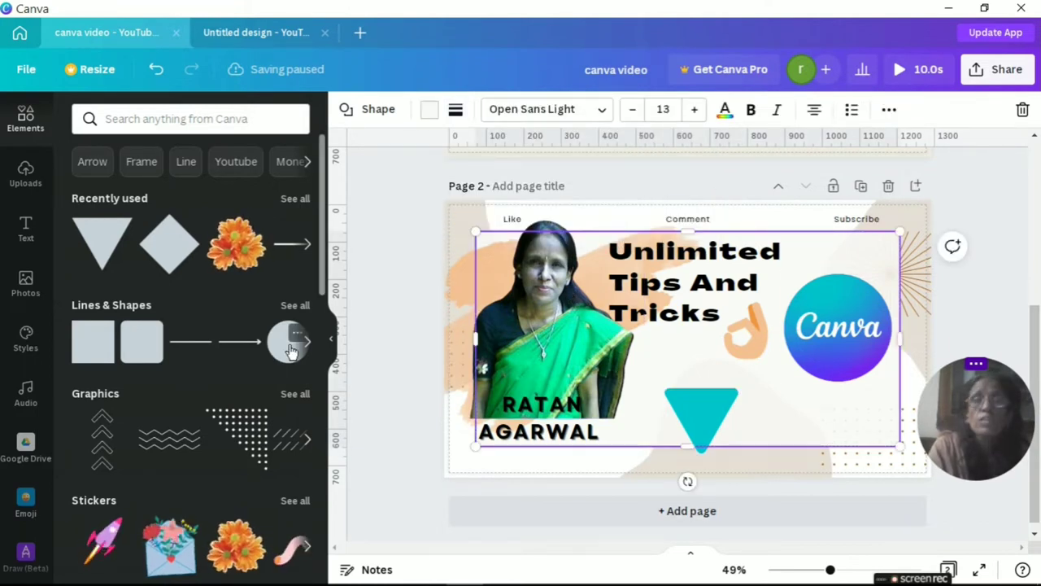
- Add a circle to page 2, keeping only the original after trying to reposition it
click(289, 345)
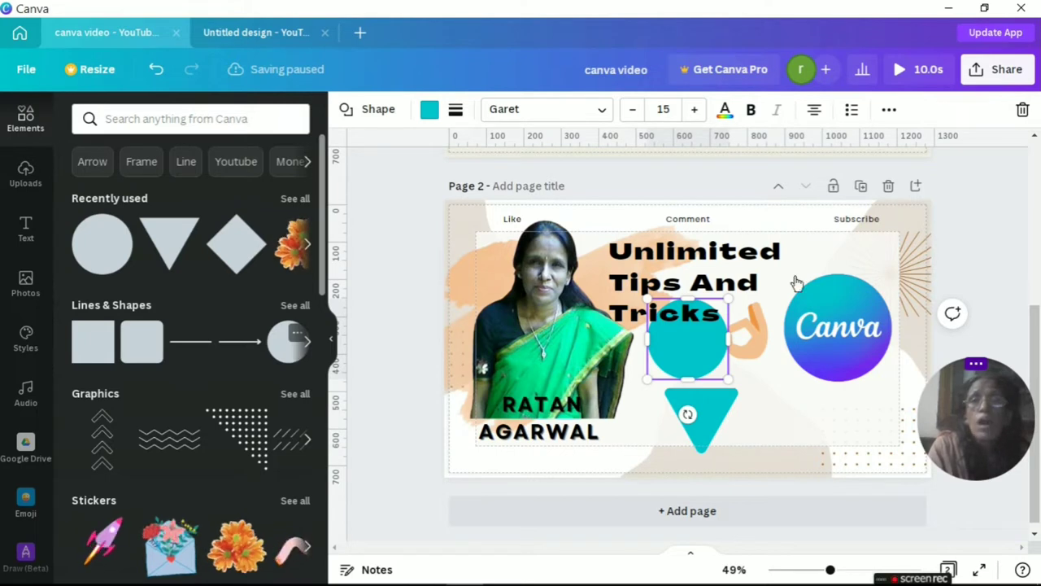
drag(671, 323, 683, 335)
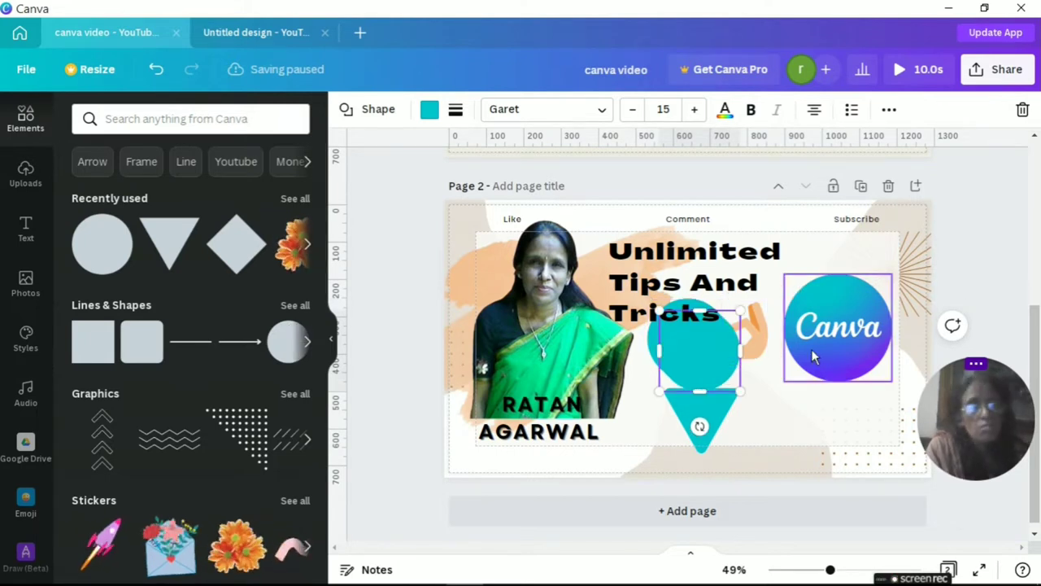
key(ctrl+z)
key(ctrl+z)
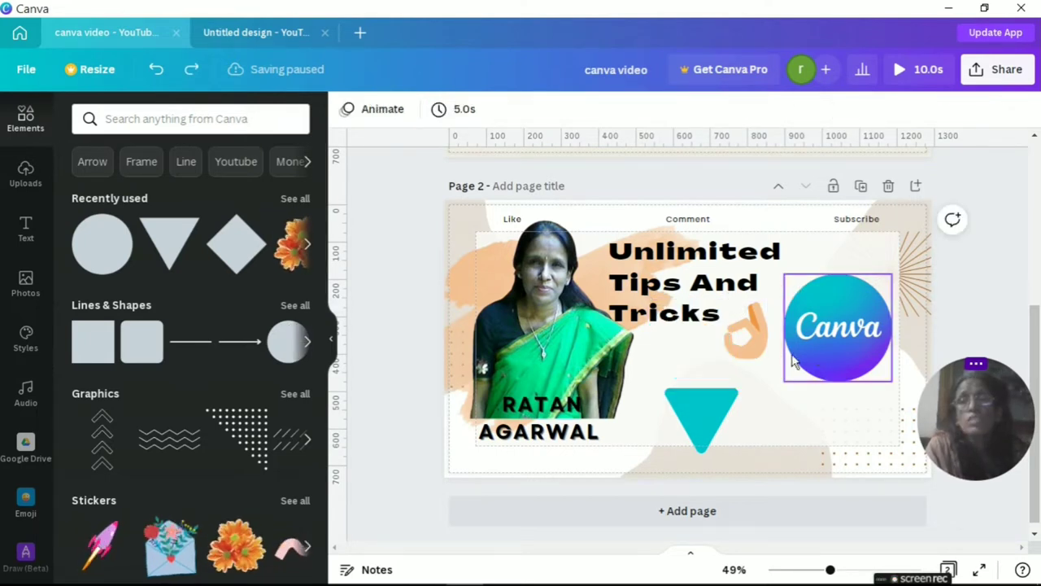
click(191, 70)
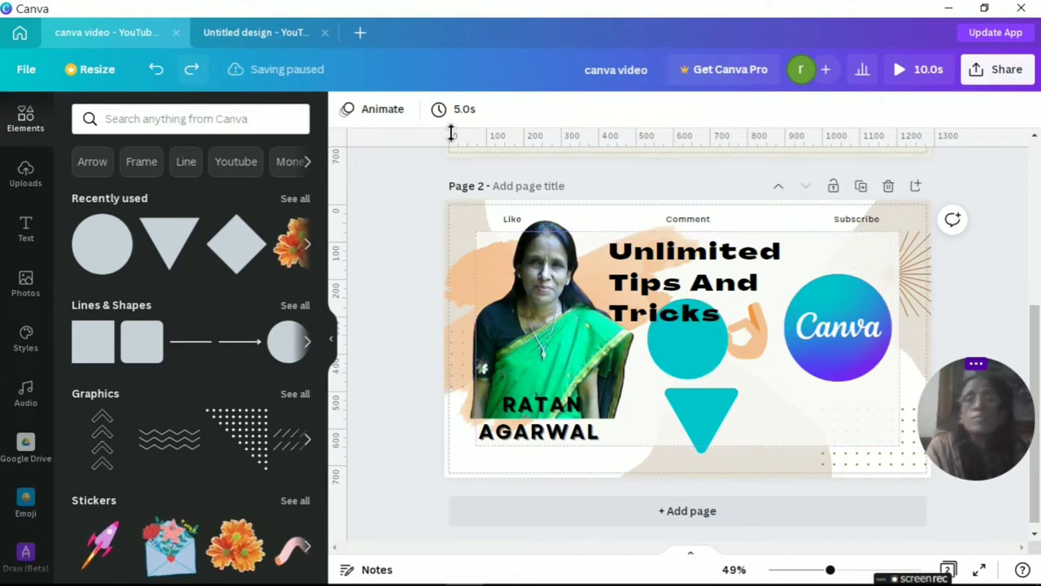
- Fill the circle with the red document color
click(693, 357)
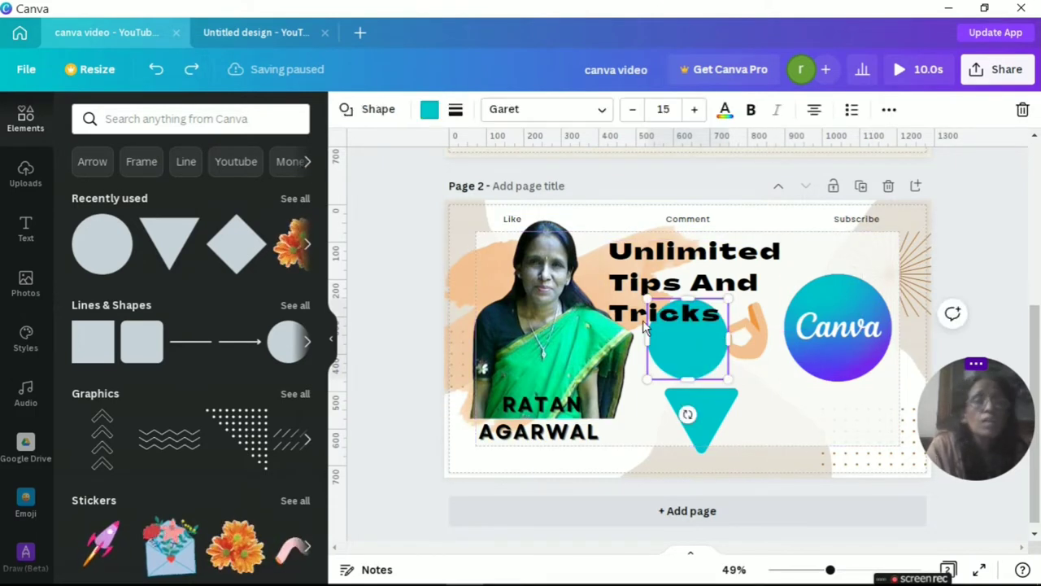
click(430, 111)
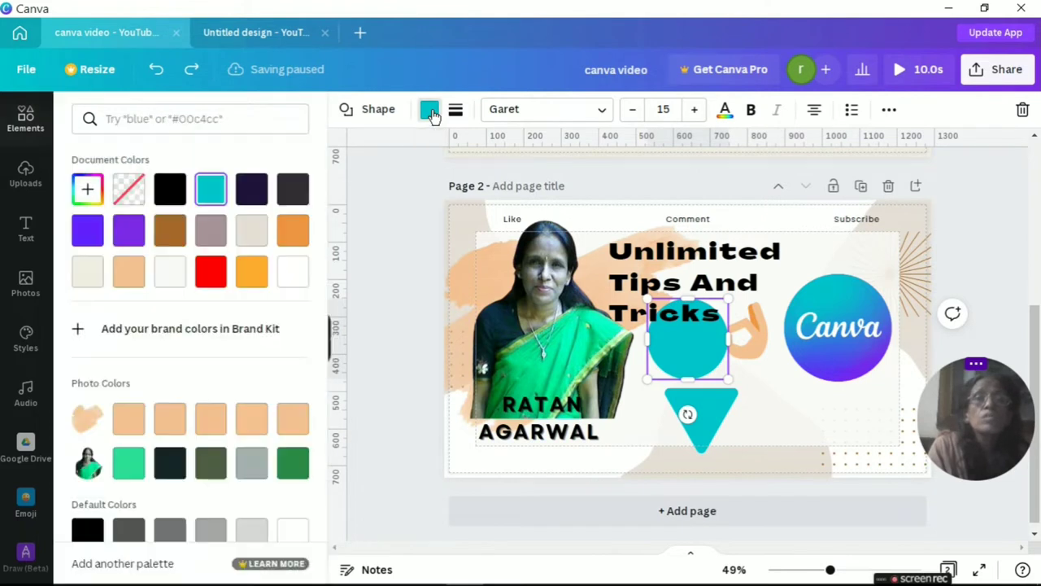
click(211, 271)
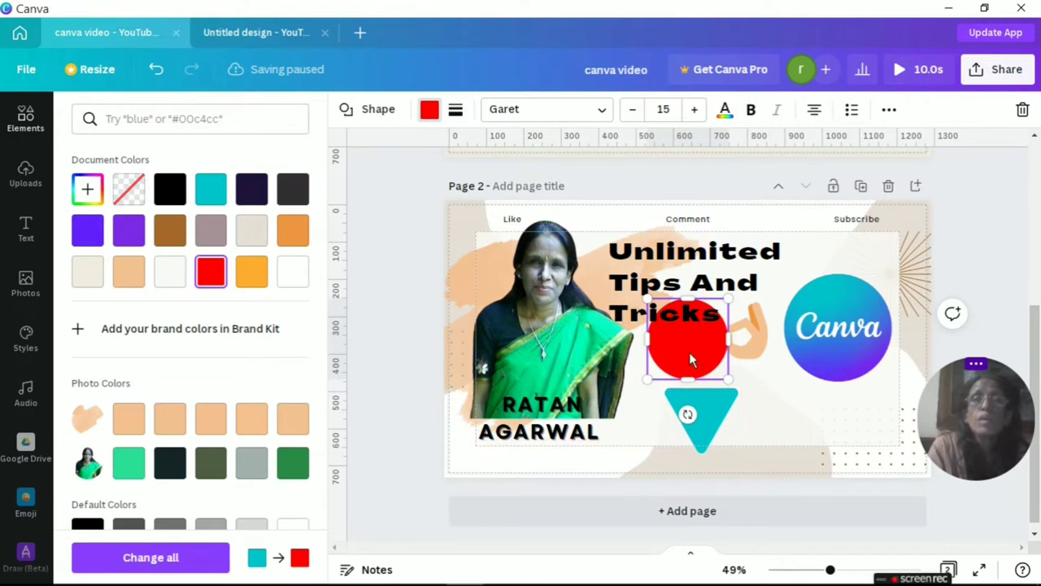
- Try to copy the red circle's style onto the inverted triangle below it
click(888, 111)
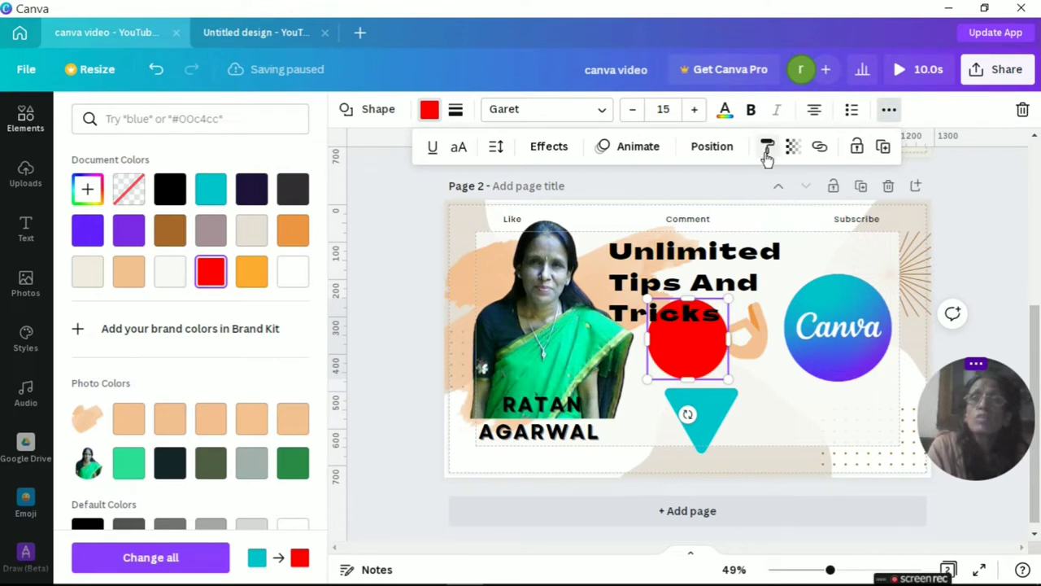
click(767, 151)
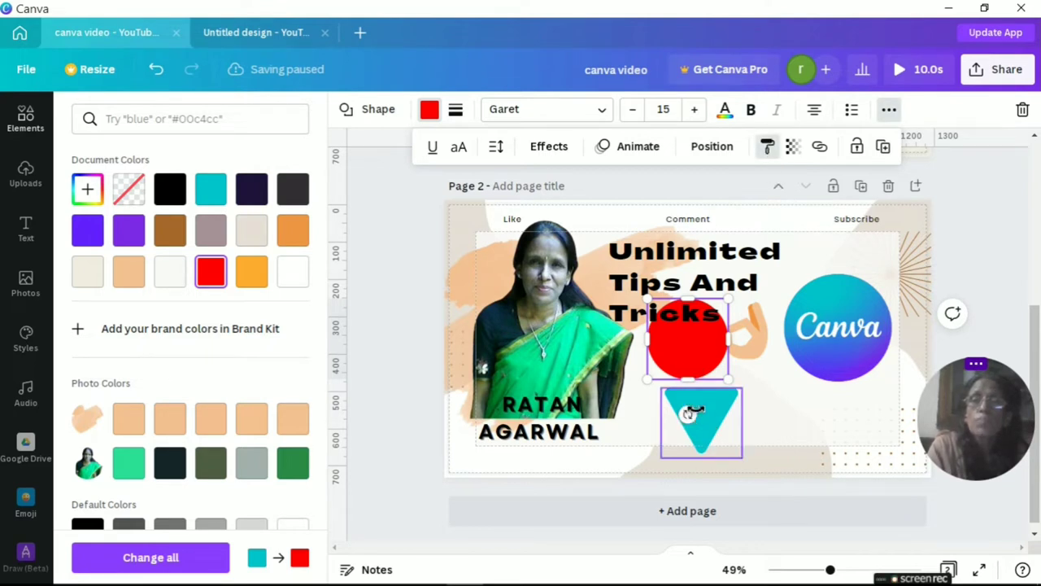
click(693, 411)
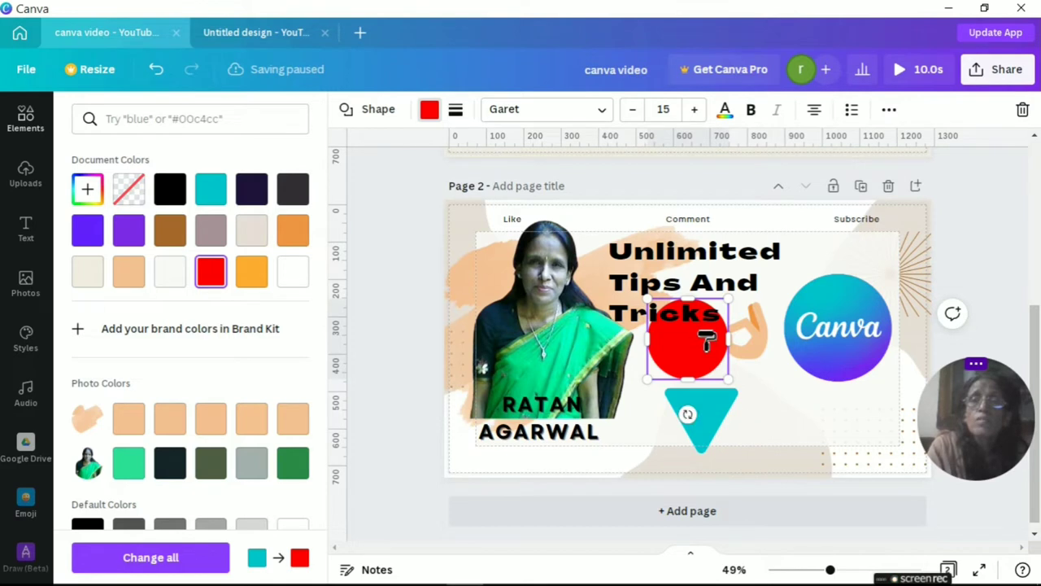
click(706, 340)
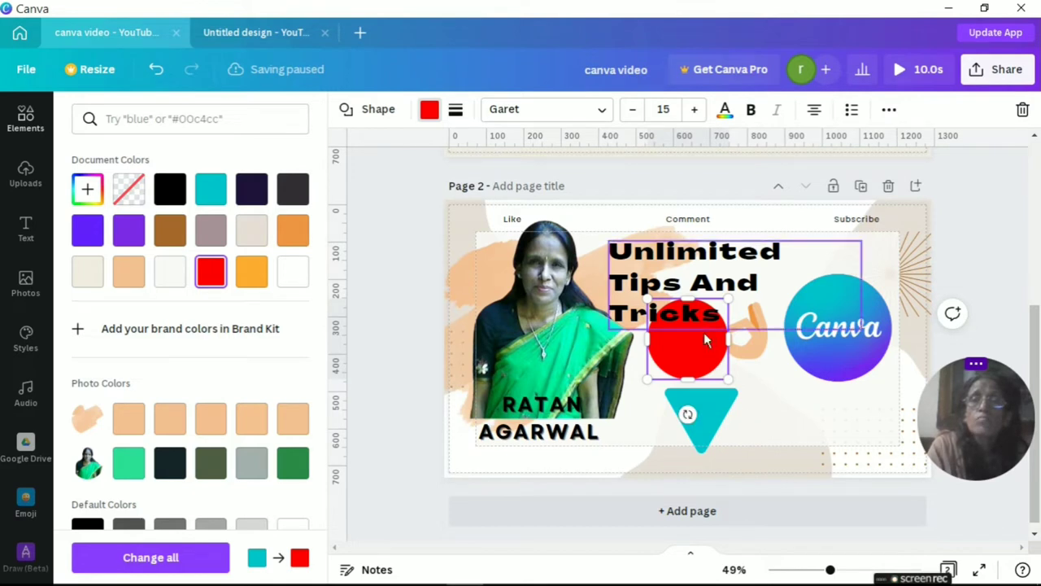
key(ctrl+z)
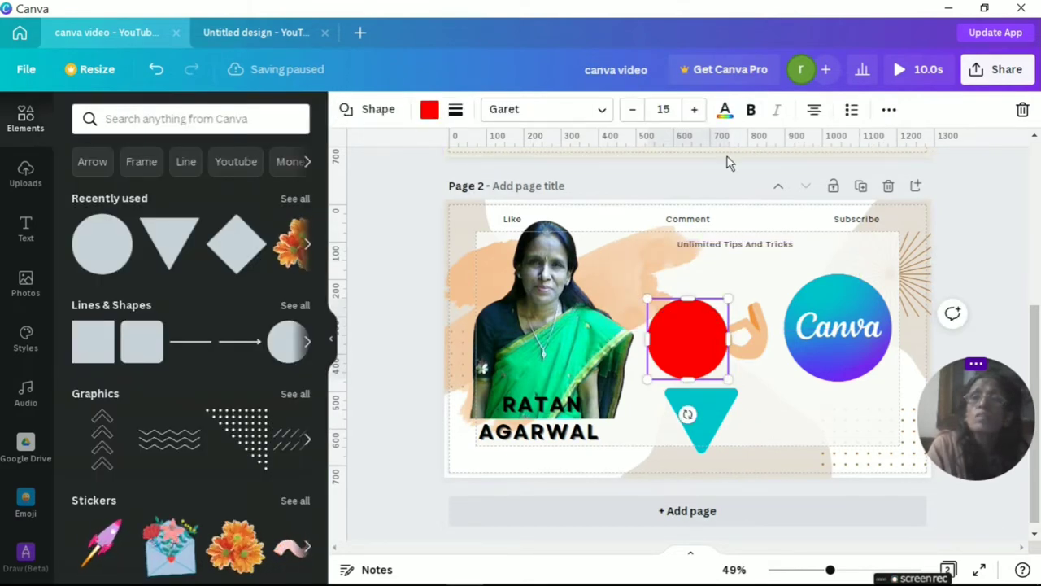
- Copy the red circle's style and apply it to the inverted triangle
click(889, 111)
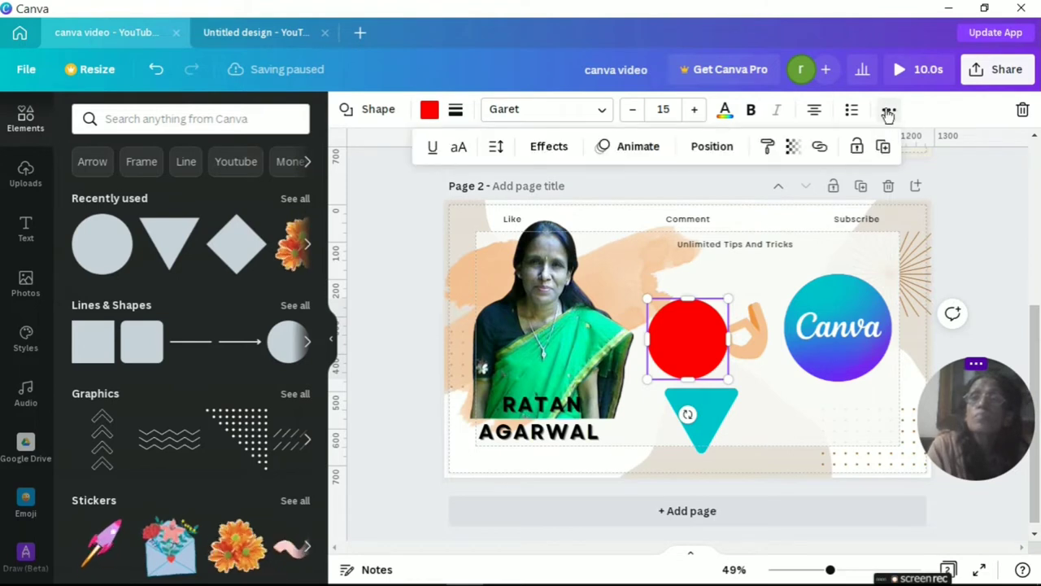
click(769, 148)
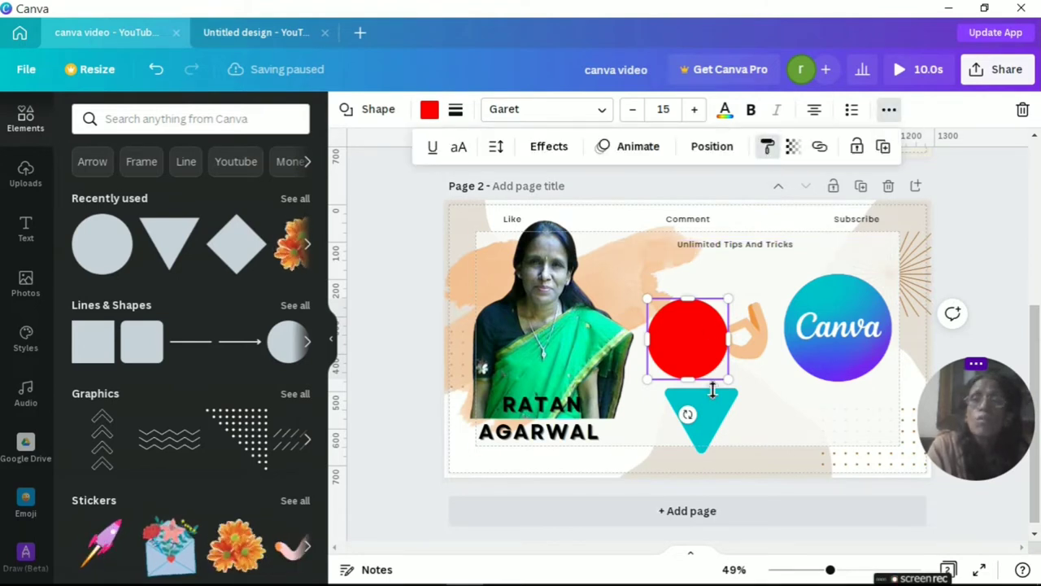
click(691, 414)
- Add a blank page 3 below page 2
right_click(701, 415)
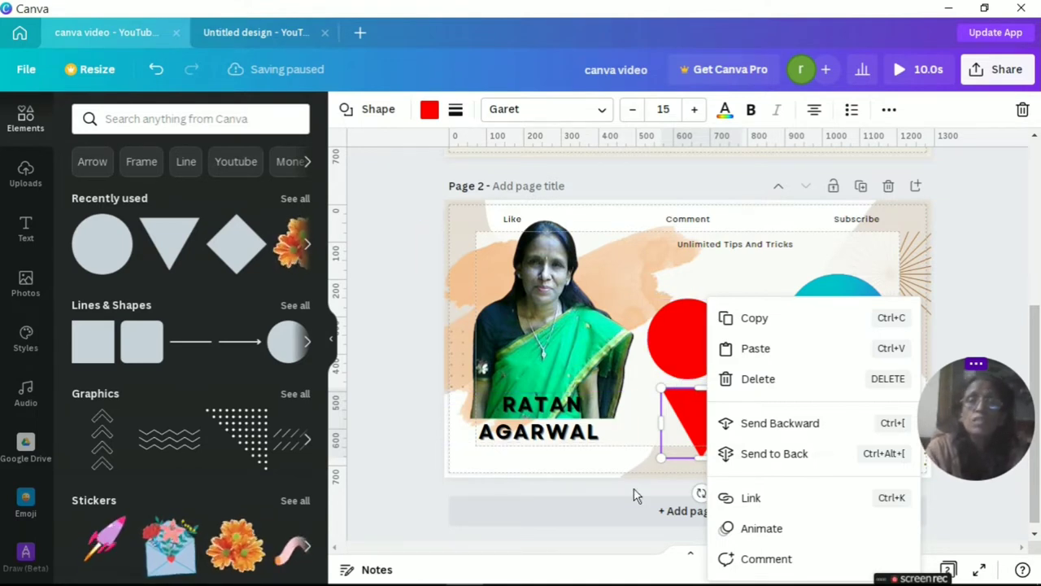
click(611, 509)
click(611, 510)
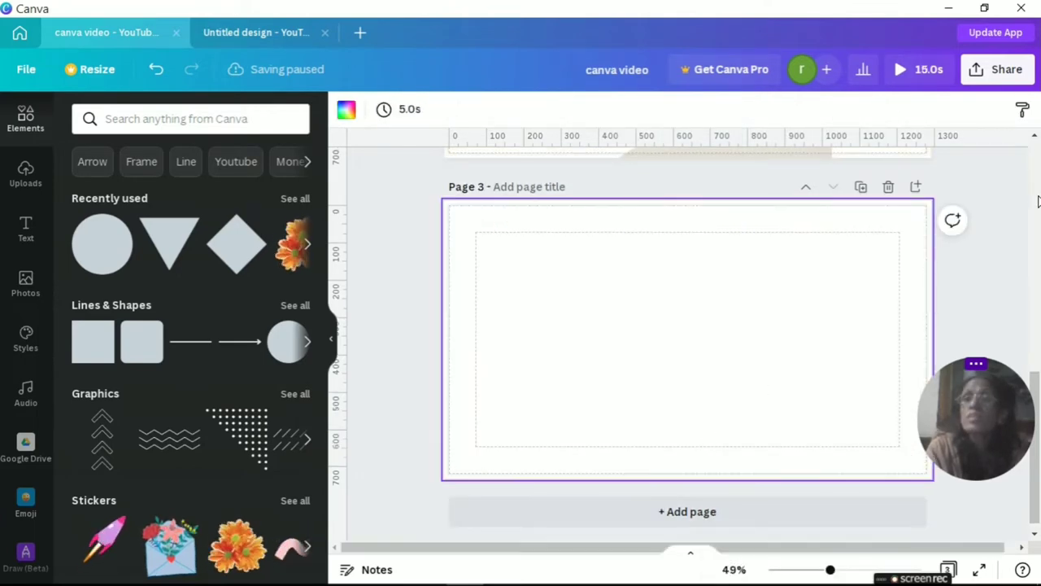
- Delete the red circle and the red triangle from page 2
scroll(716, 435, up, 5)
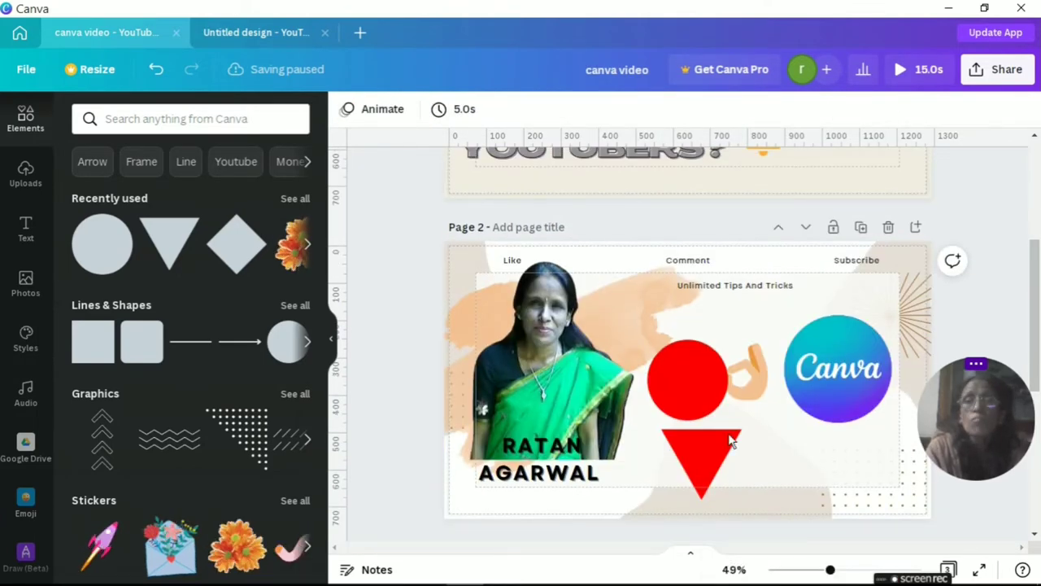
click(701, 384)
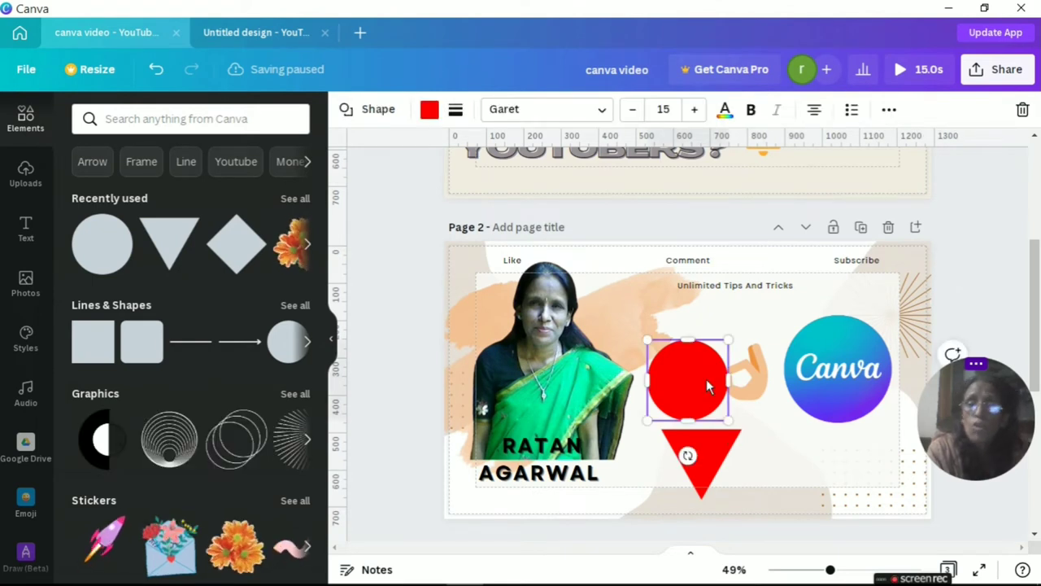
key(Delete)
click(714, 451)
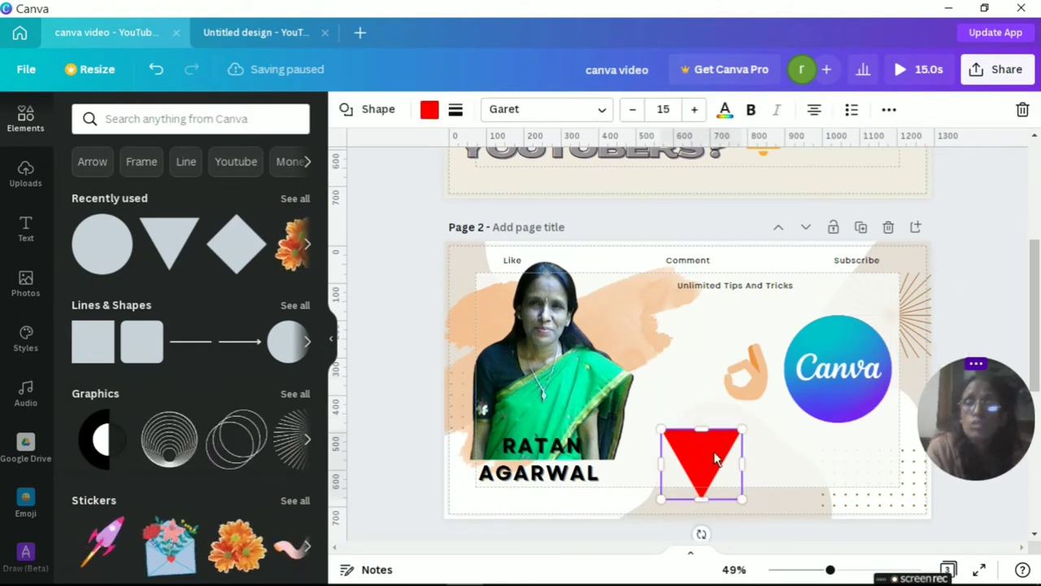
key(Delete)
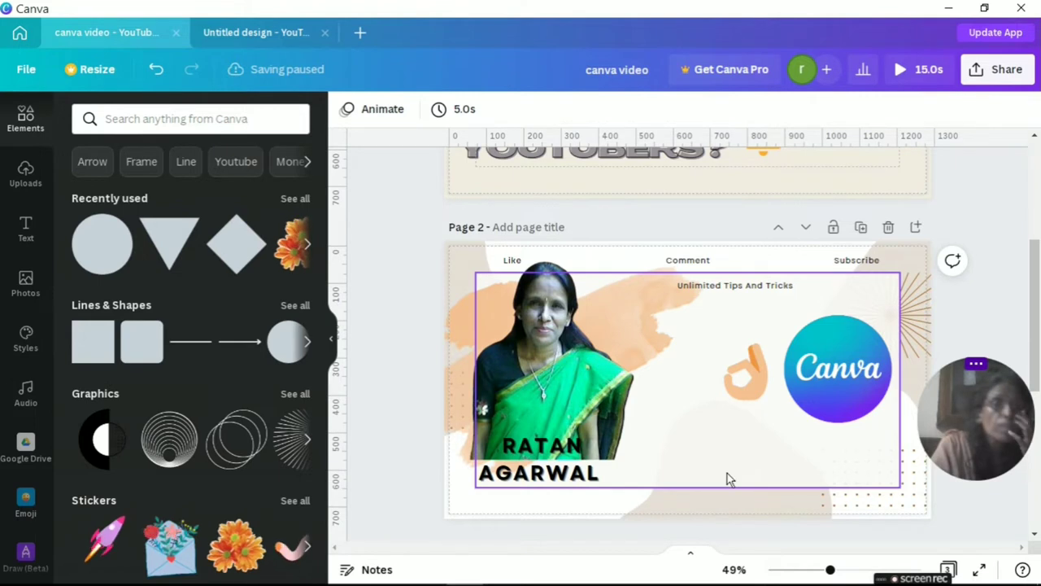
- Add the nested-circles line graphic to page 2 and place it over the head in the portrait
click(169, 448)
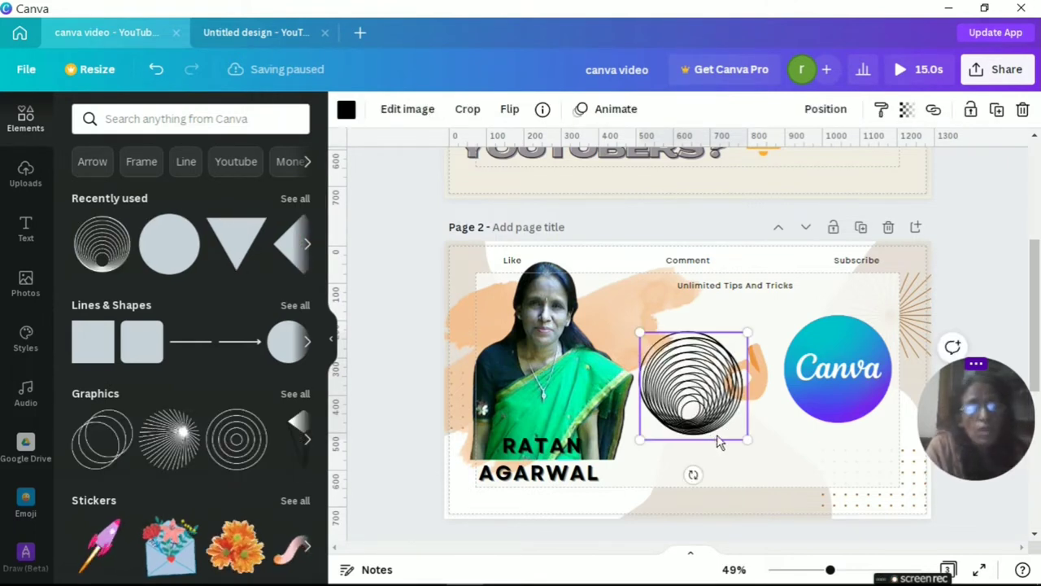
key(ctrl+z)
drag(691, 401, 541, 316)
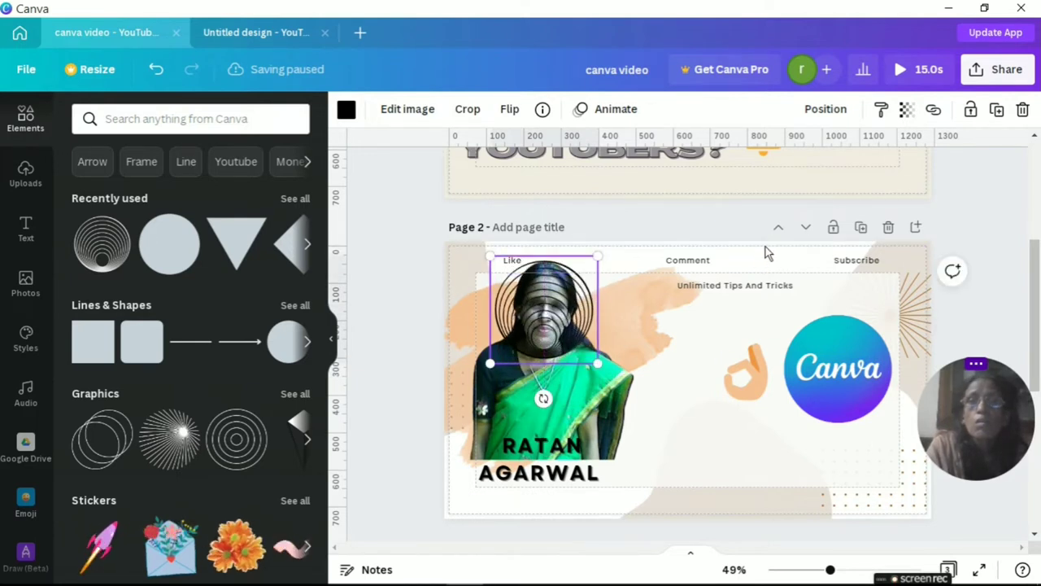
- Move the nested-circles graphic backward behind the portrait and shift the portrait slightly down
click(825, 111)
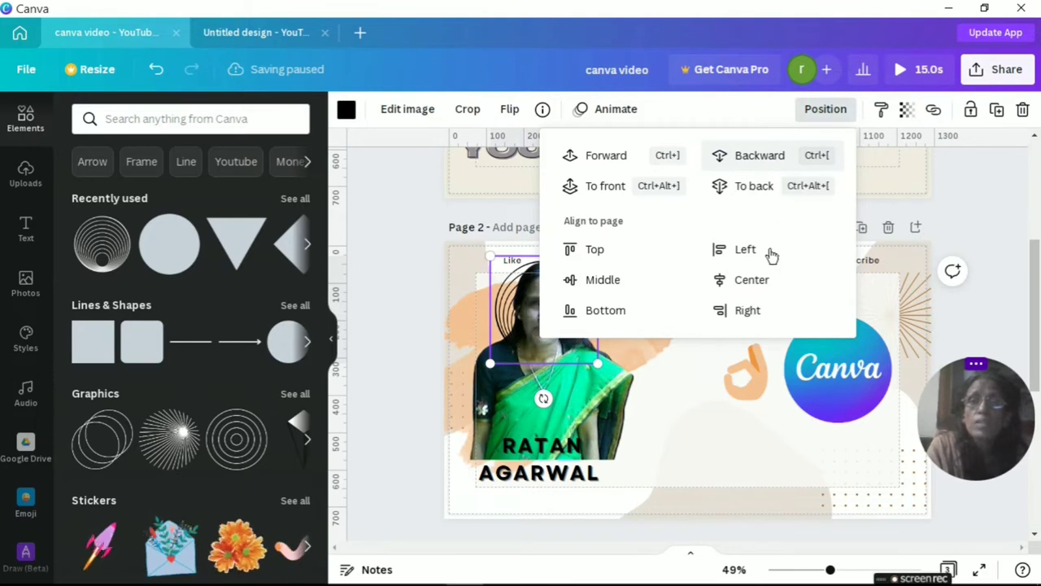
click(744, 250)
click(705, 393)
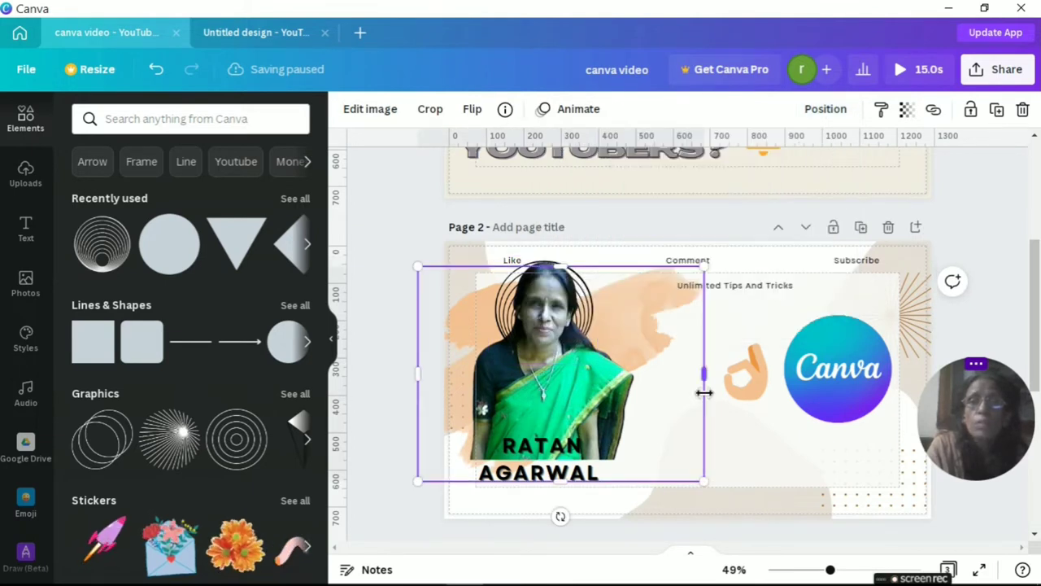
click(592, 311)
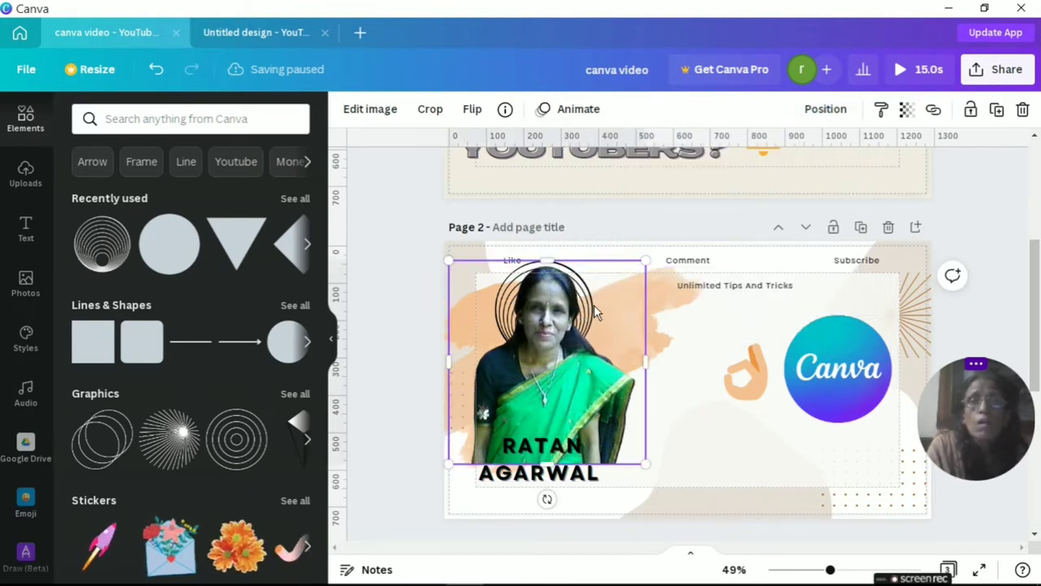
- Undo the portrait shift, the layering change and the placement and insertion of the nested-circles graphic
click(152, 77)
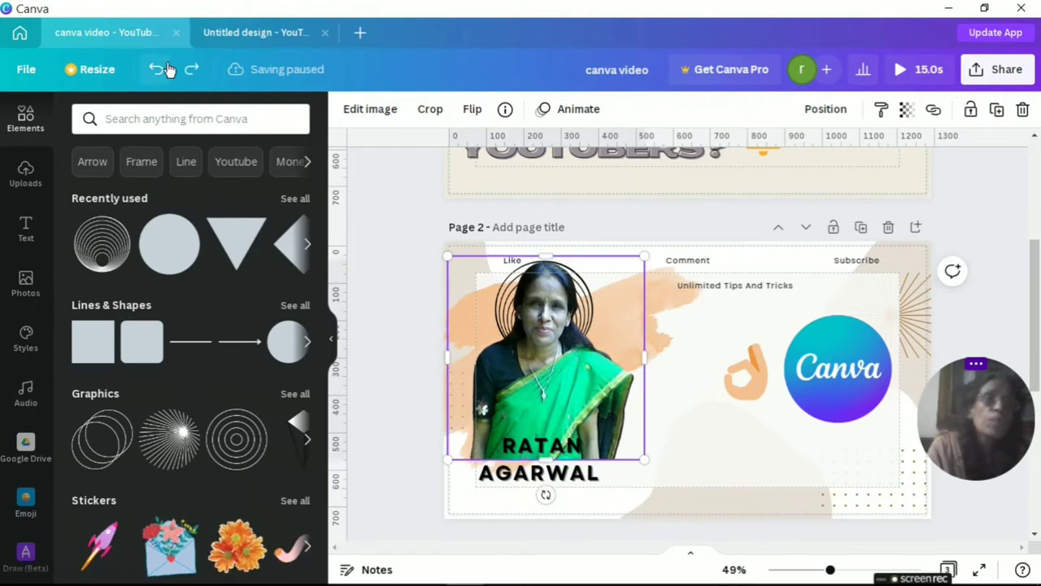
click(152, 78)
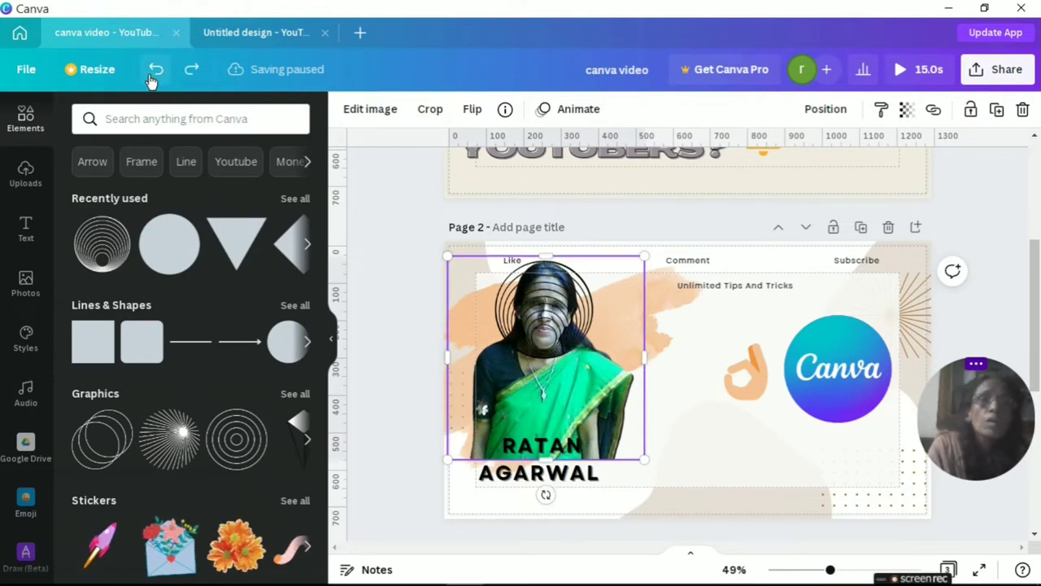
click(152, 78)
click(152, 77)
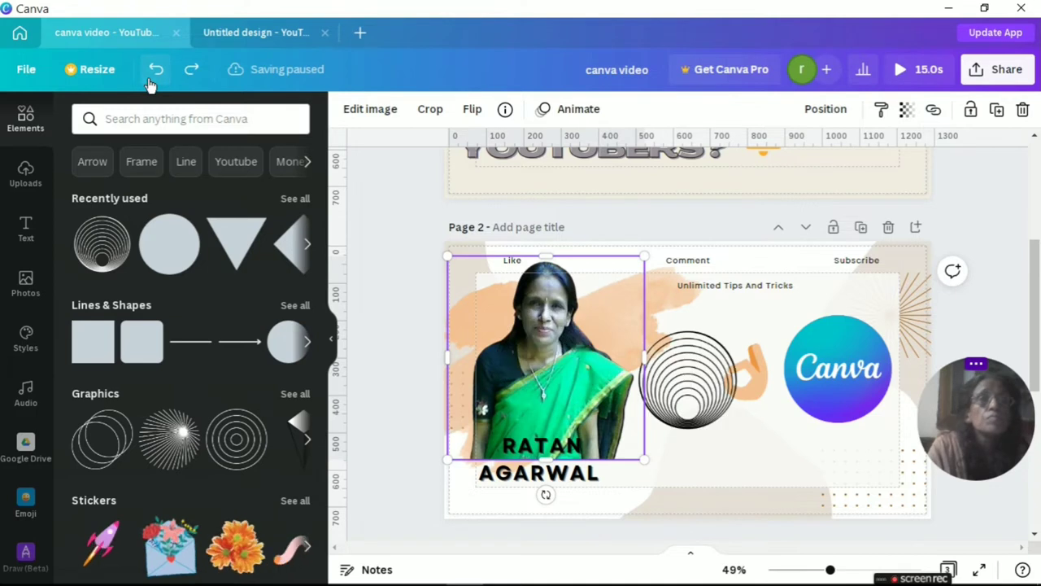
click(152, 77)
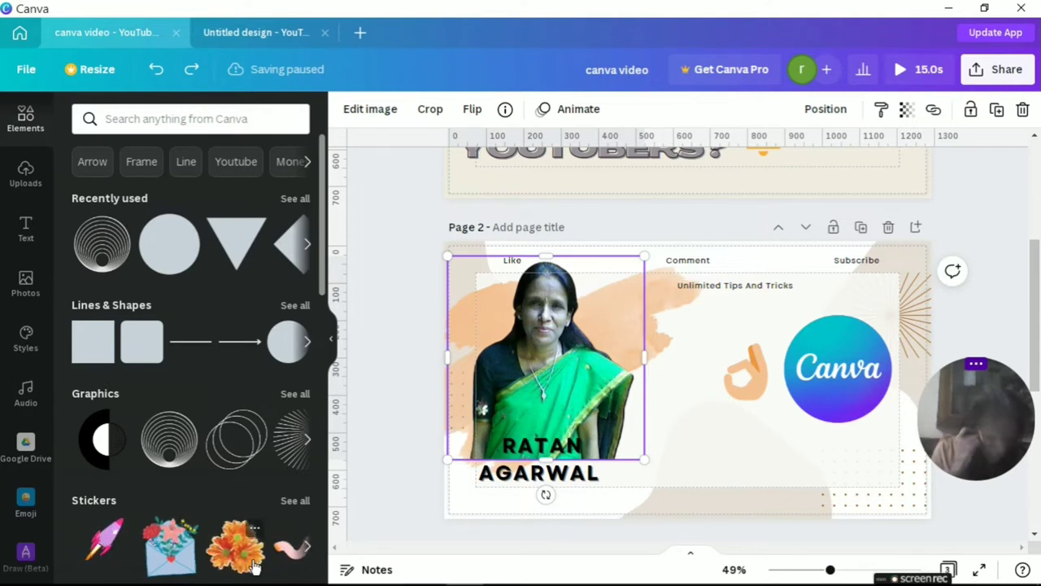
- Copy the text style of the name below the portrait onto the "Unlimited Tips And Tricks" line
click(697, 323)
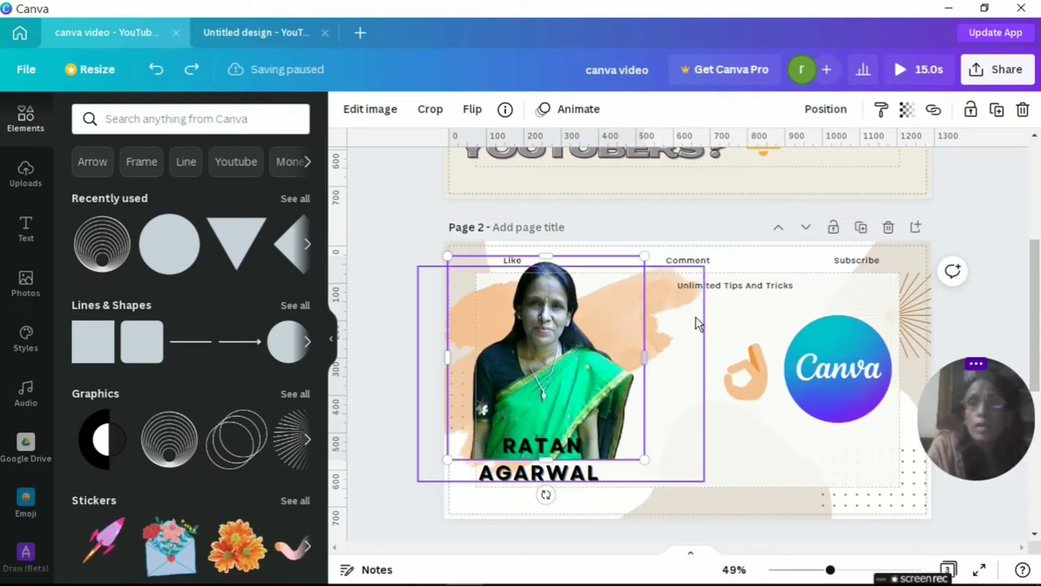
click(748, 290)
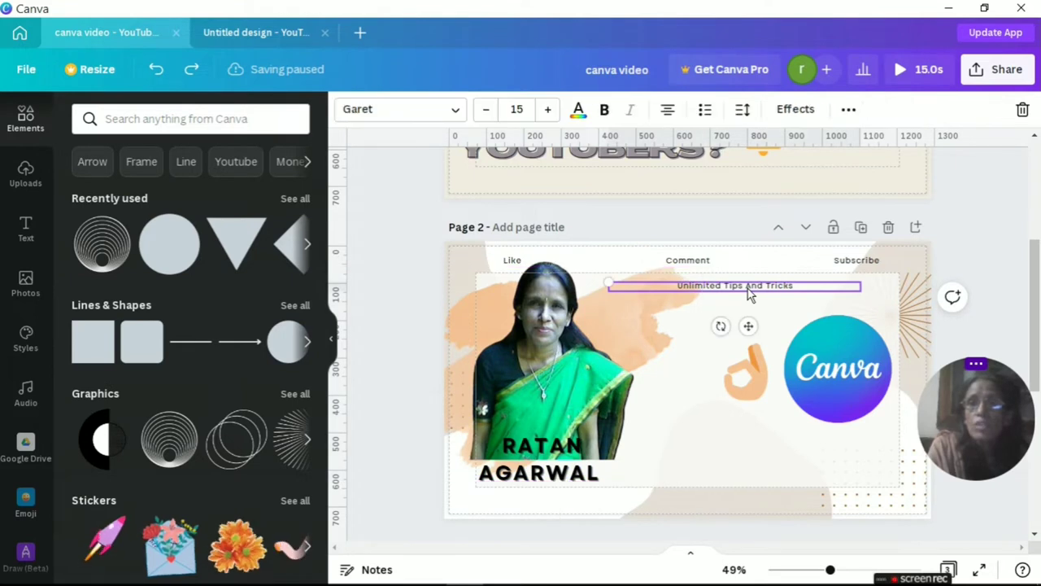
click(522, 480)
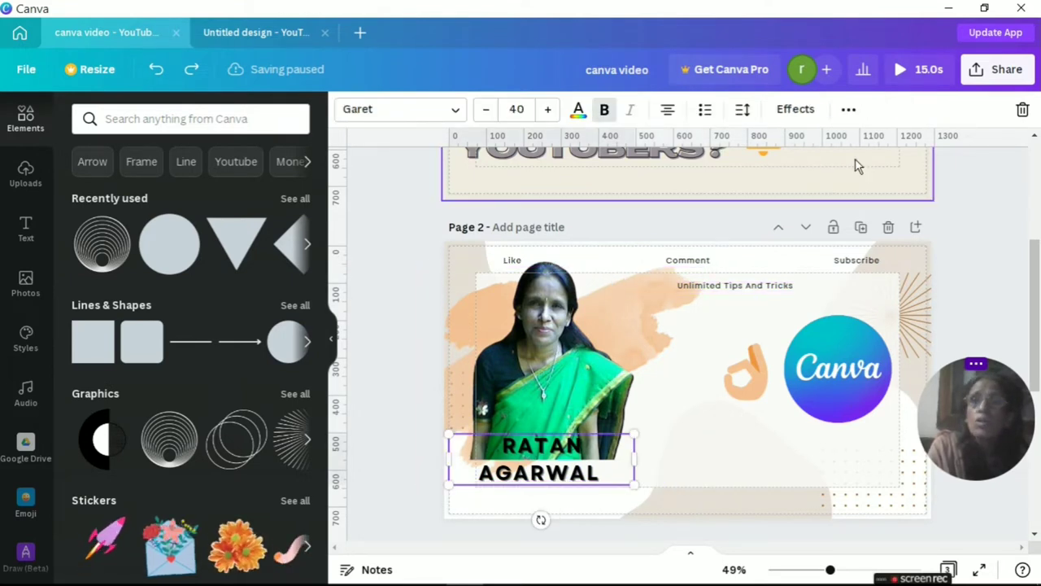
click(848, 109)
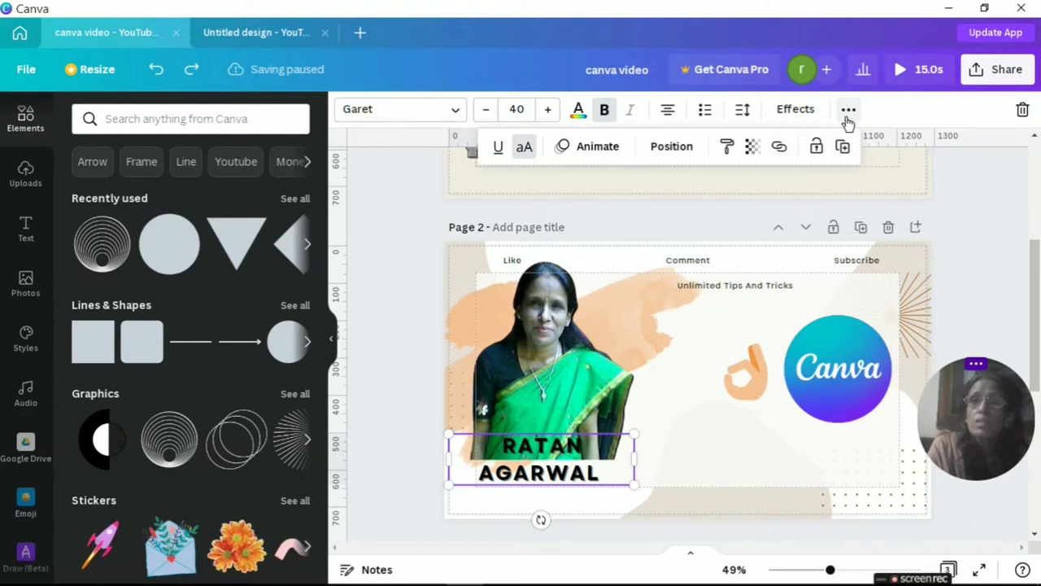
click(726, 146)
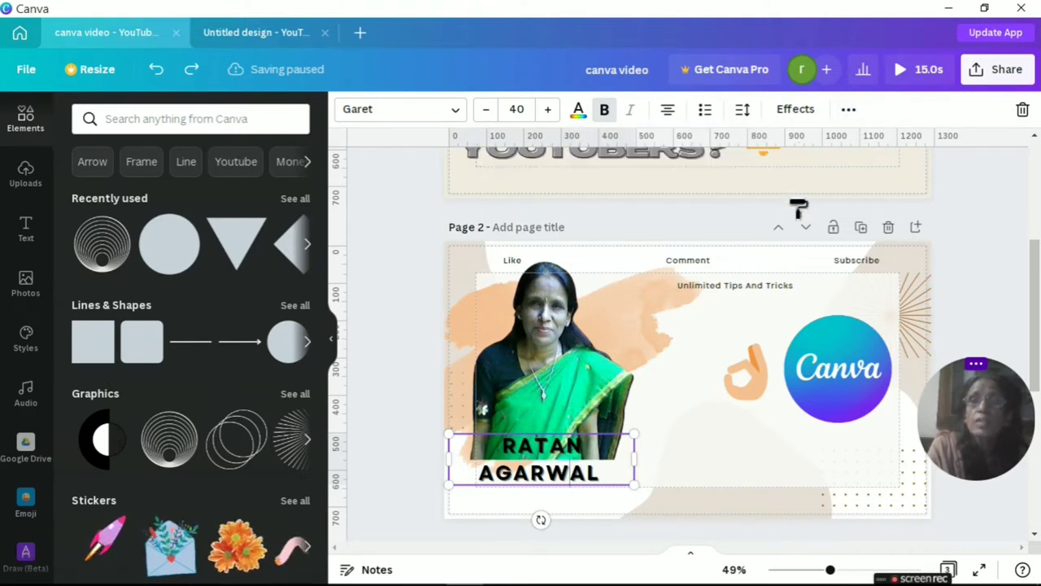
click(732, 287)
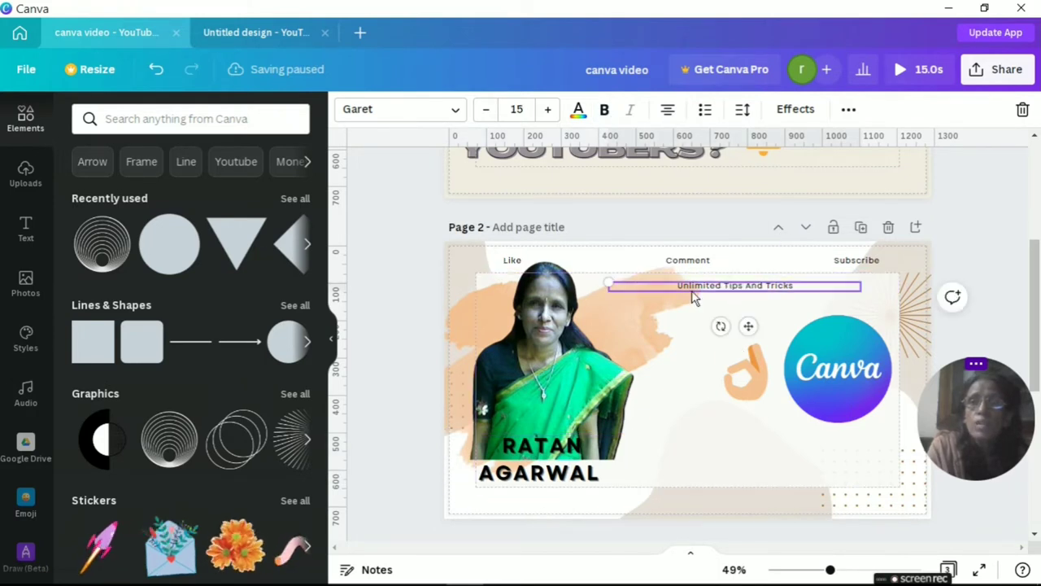
- Apply the small text style of the "Unlimited Tips And Tricks" line to the name below the portrait and undo it
click(848, 111)
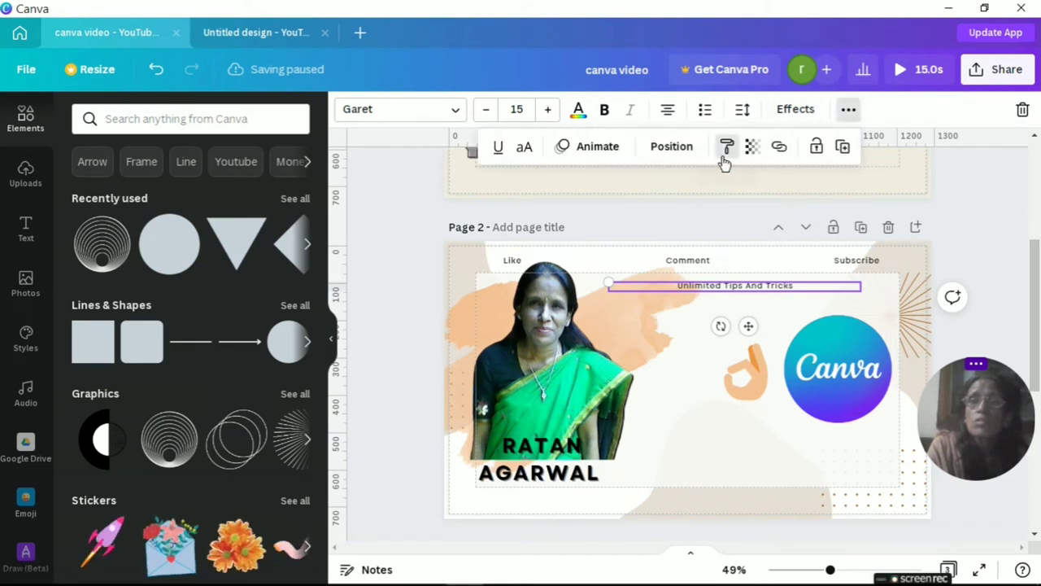
click(543, 472)
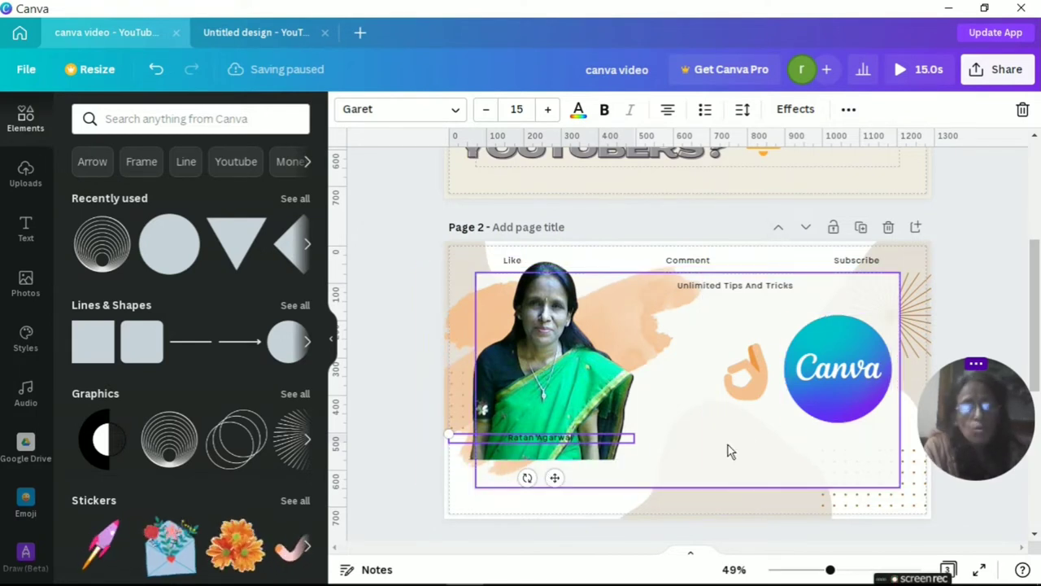
key(ctrl+z)
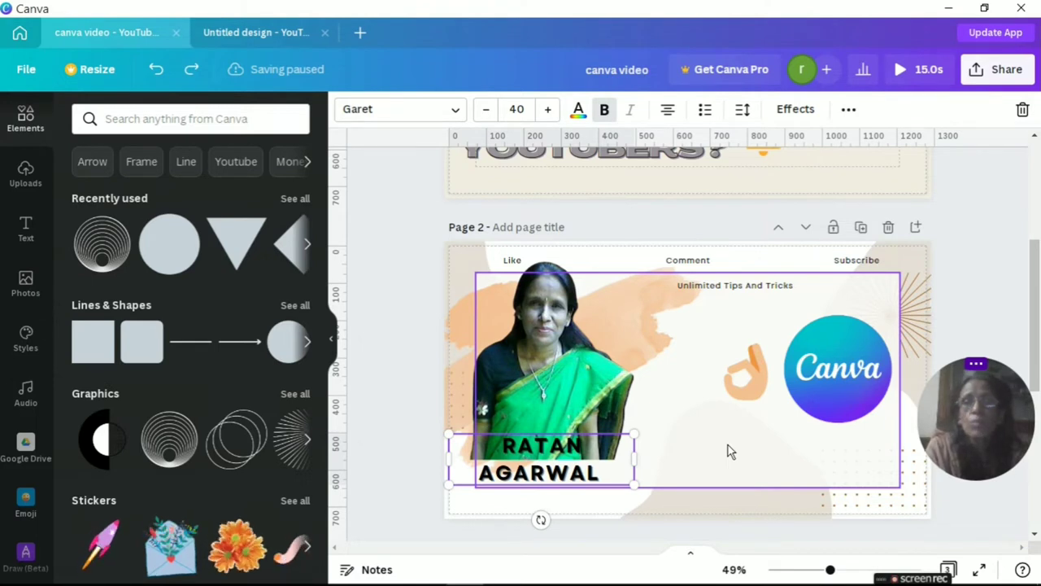
- Undo earlier edits on page 2 back to the large "Unlimited Tips And Tricks" heading with the teal circle and triangle
key(ctrl+z)
key(ctrl+z)
key(ctrl+z)
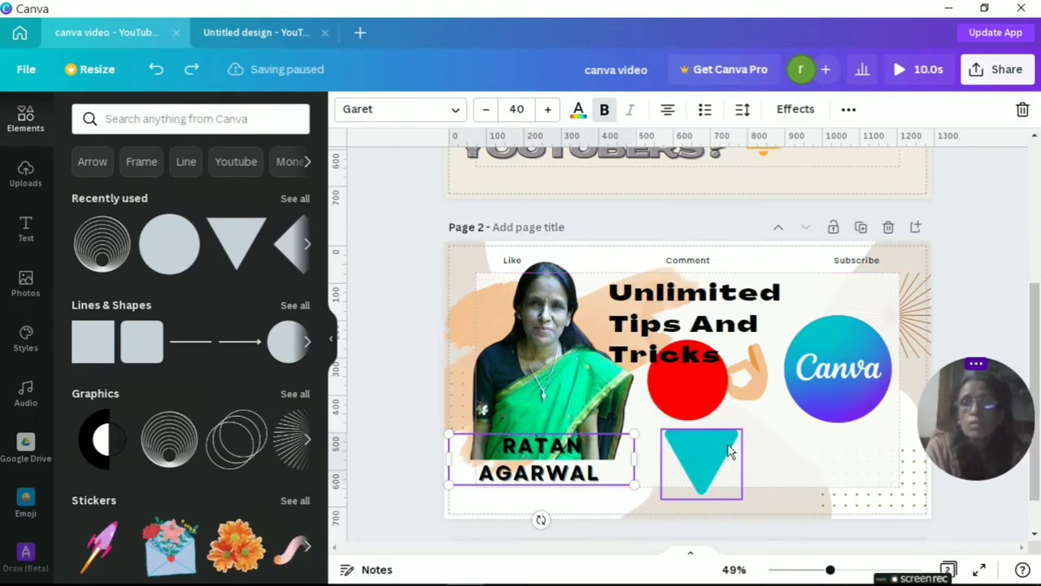
key(ctrl+z)
key(ctrl+z)
key(ctrl+z)
- Delete the teal triangle and the teal circle from page 2
click(699, 457)
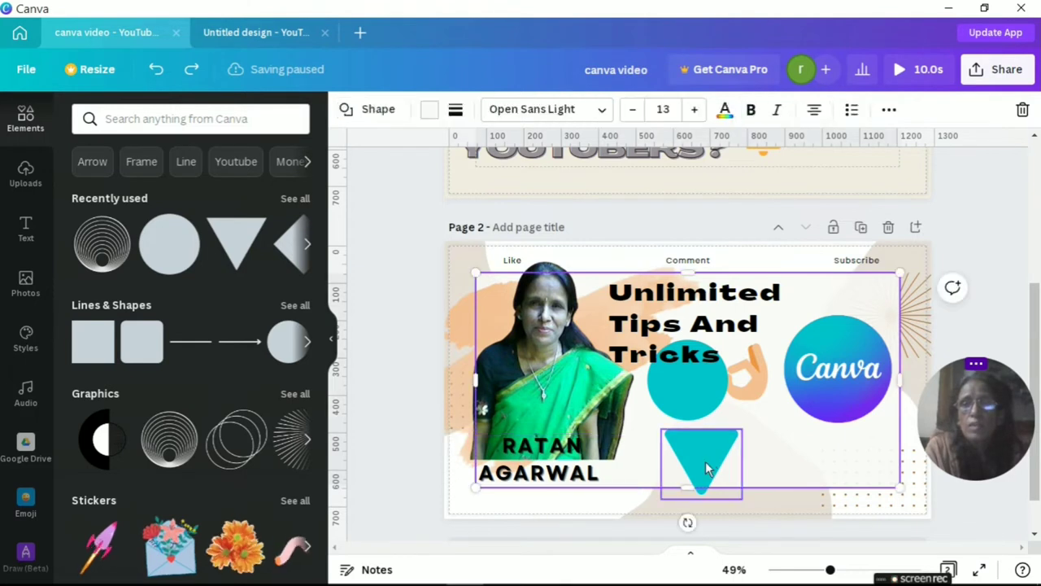
key(Delete)
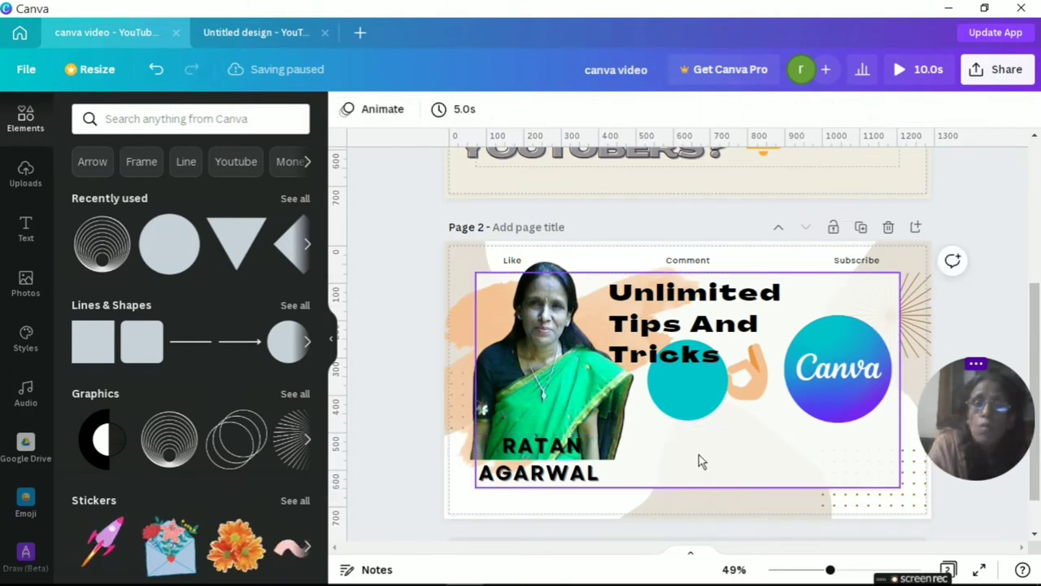
click(690, 390)
key(Delete)
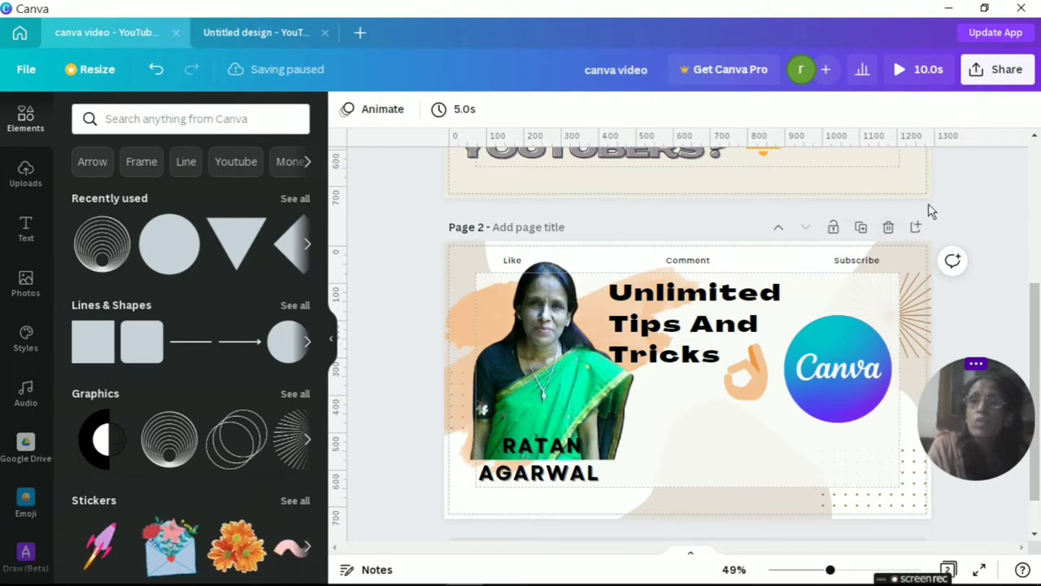
- Copy the name text's Garet style onto the large "Unlimited Tips And Tricks" heading and undo it
click(524, 468)
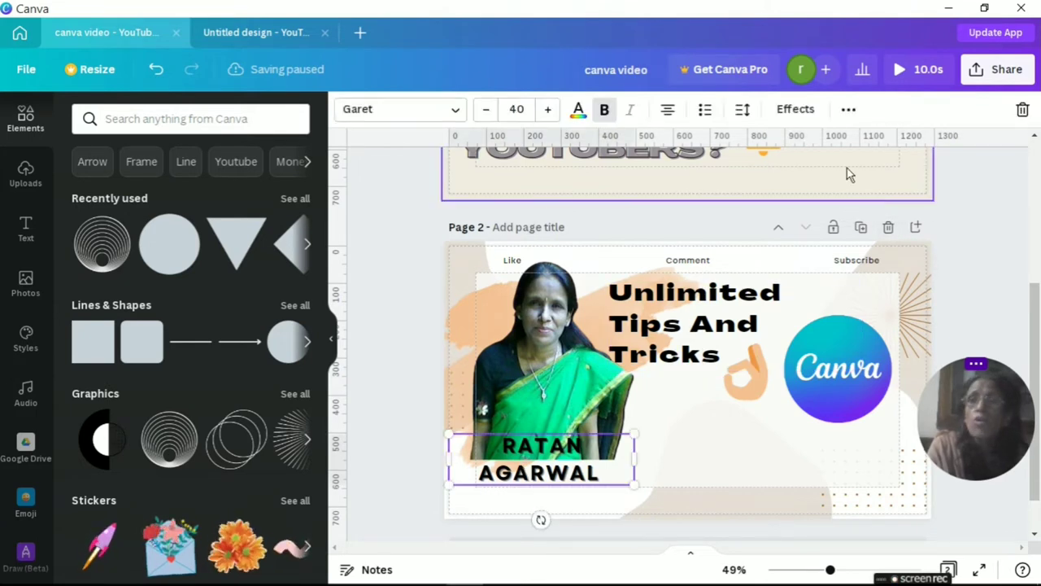
click(849, 109)
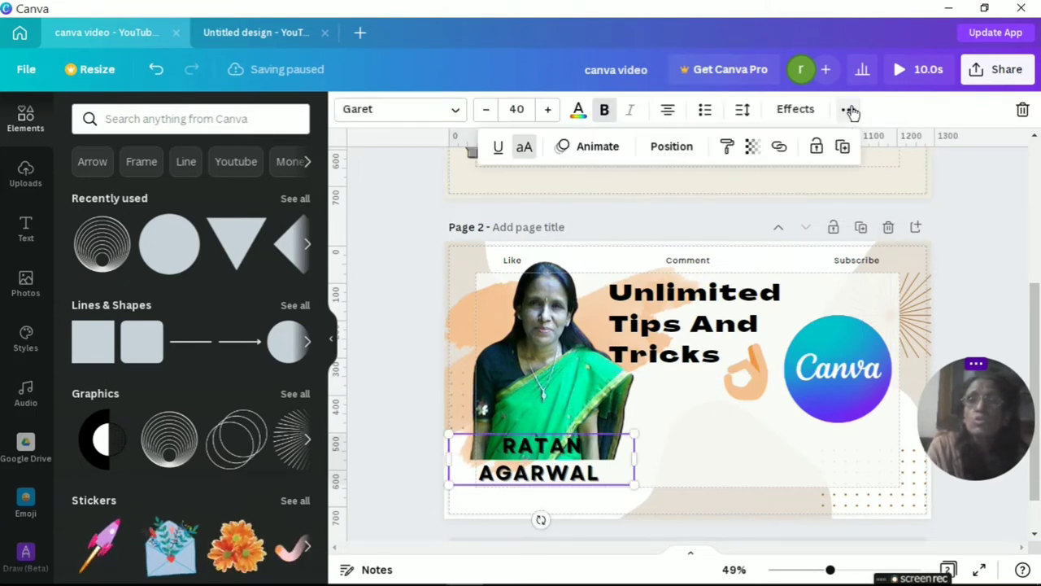
click(725, 152)
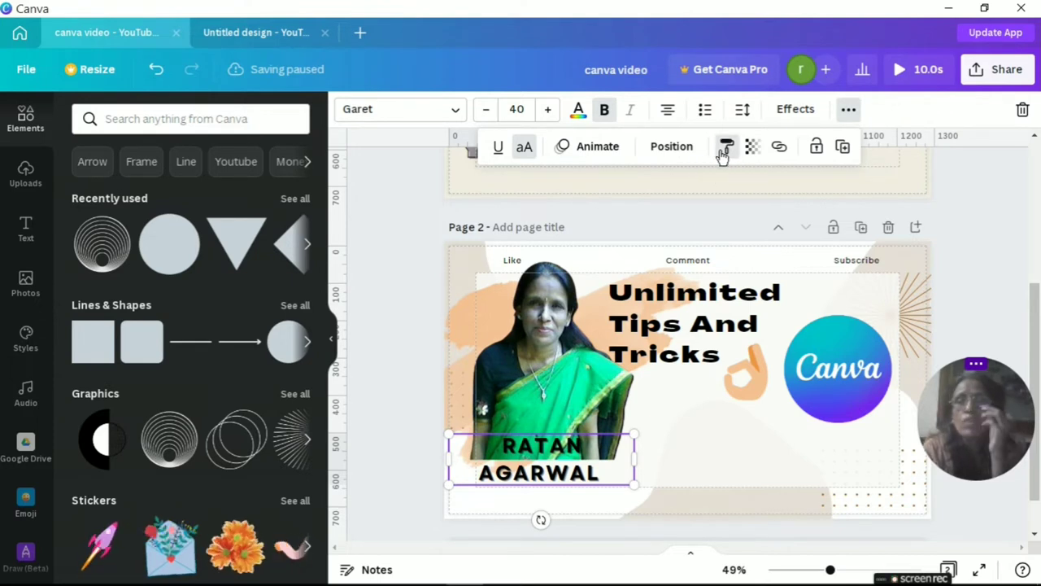
click(697, 313)
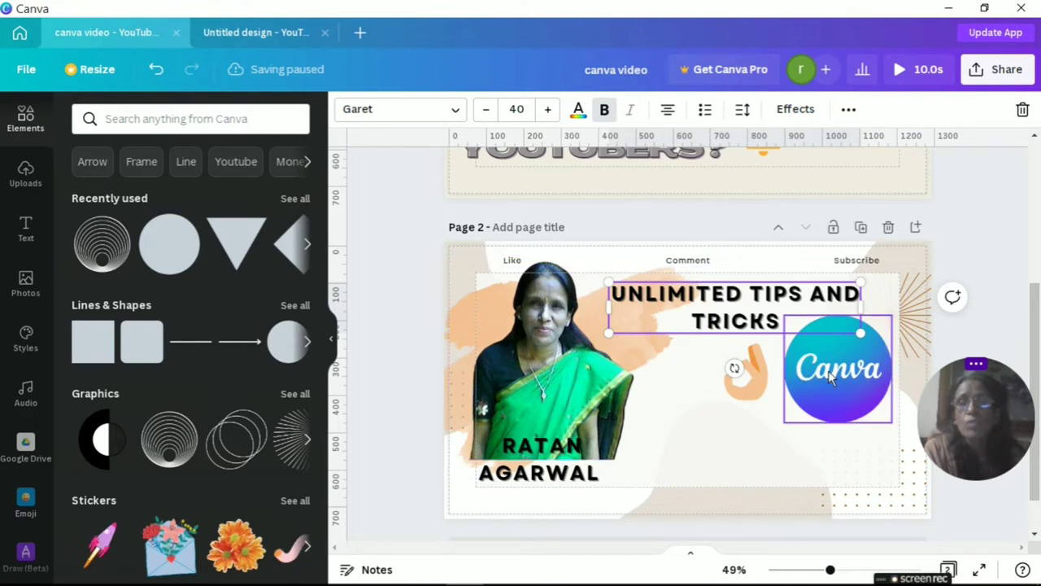
key(ctrl+z)
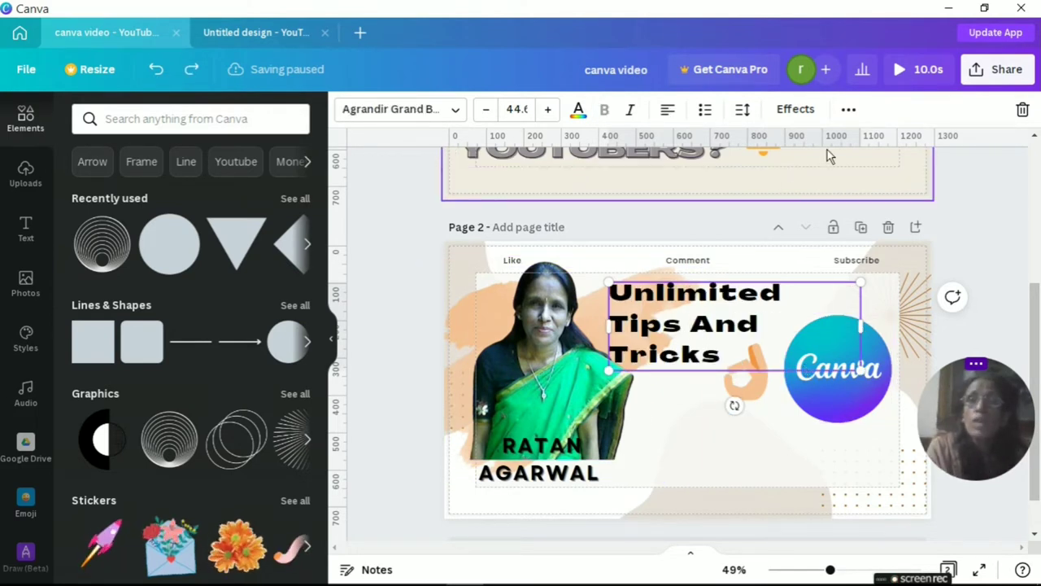
- Copy the large heading's style onto the name text with the Copy style tool and undo the change
click(848, 114)
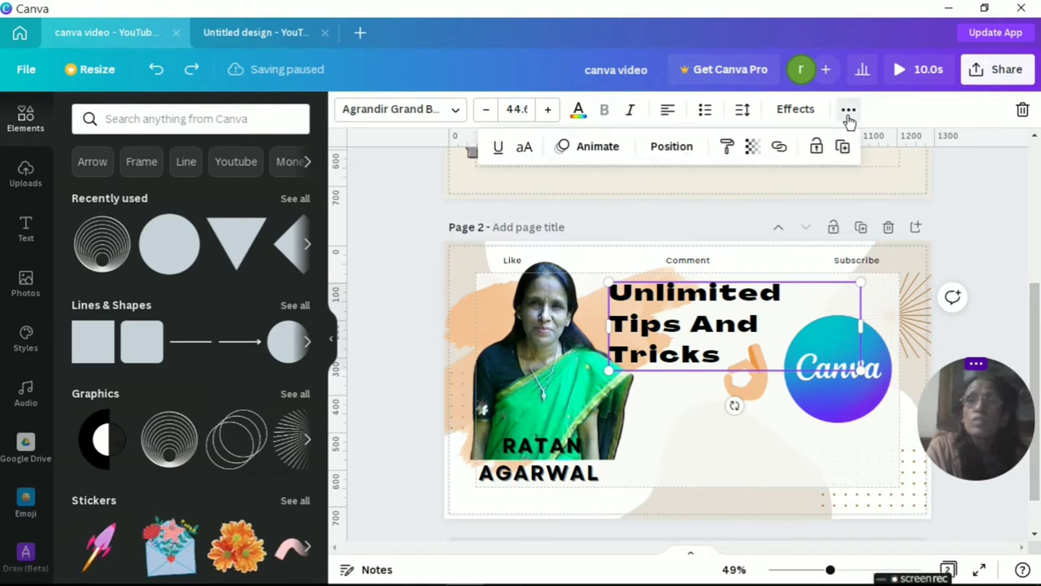
click(725, 151)
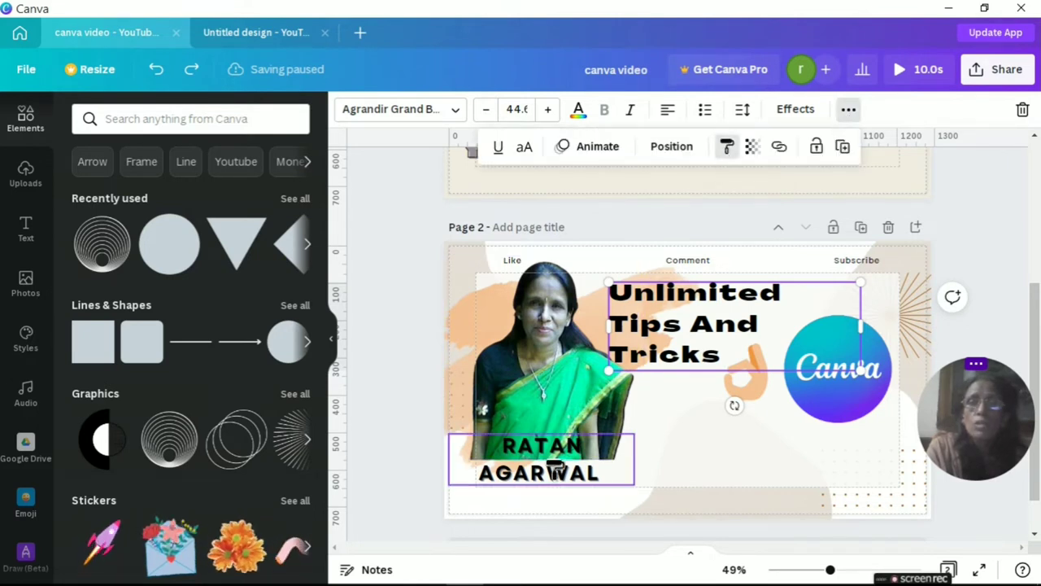
click(557, 476)
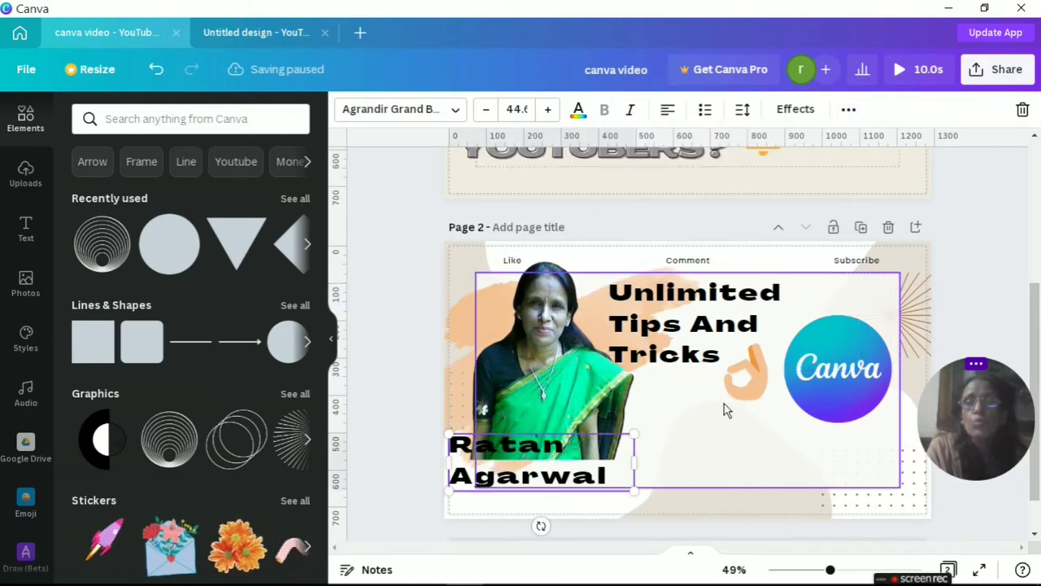
key(ctrl+z)
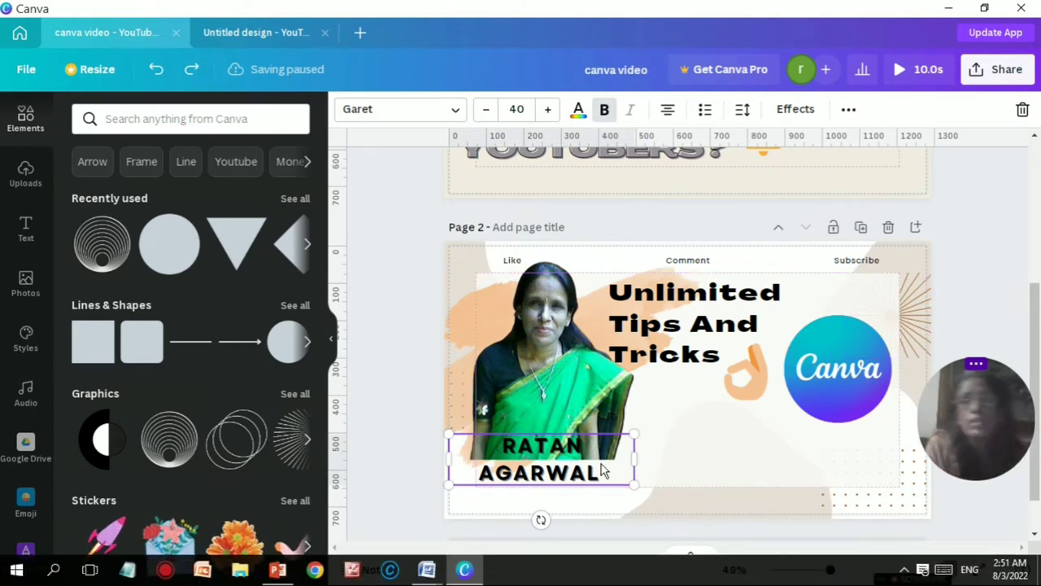
- Paste the "Unlimited Tips And Tricks" heading's style onto the name text without the Copy style tool, and undo it
click(681, 324)
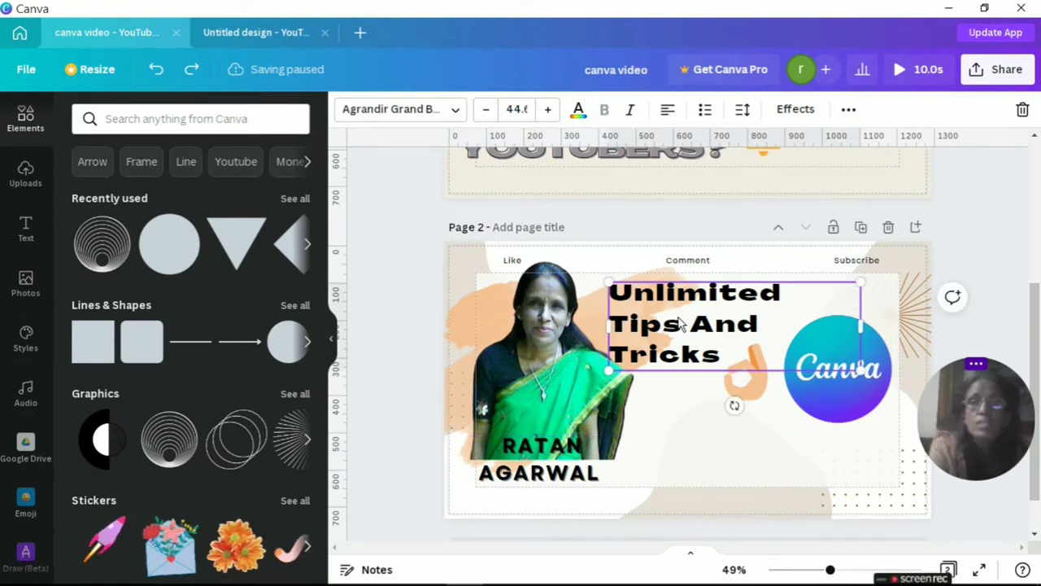
click(558, 464)
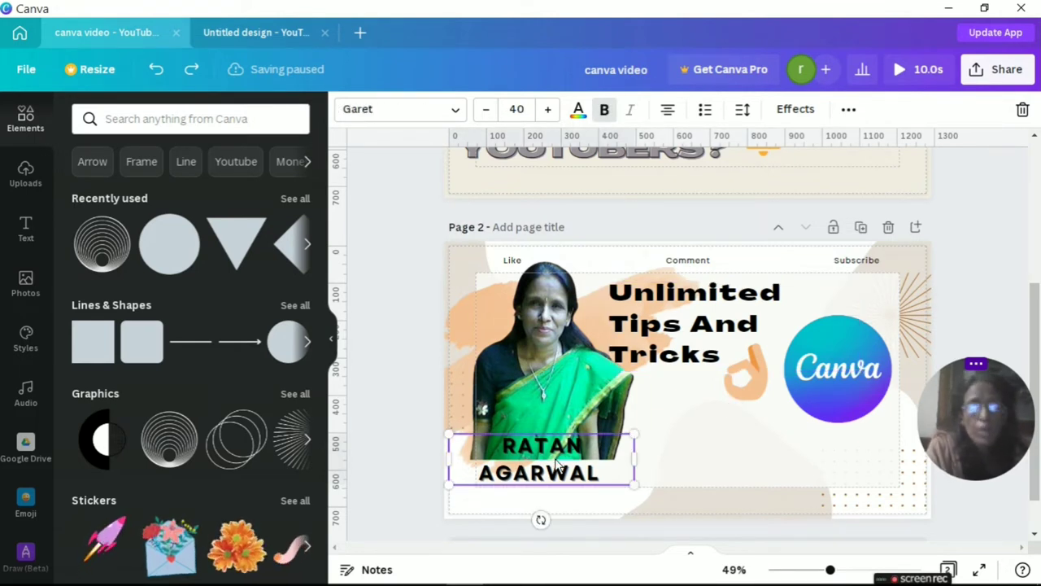
key(ctrl+alt+v)
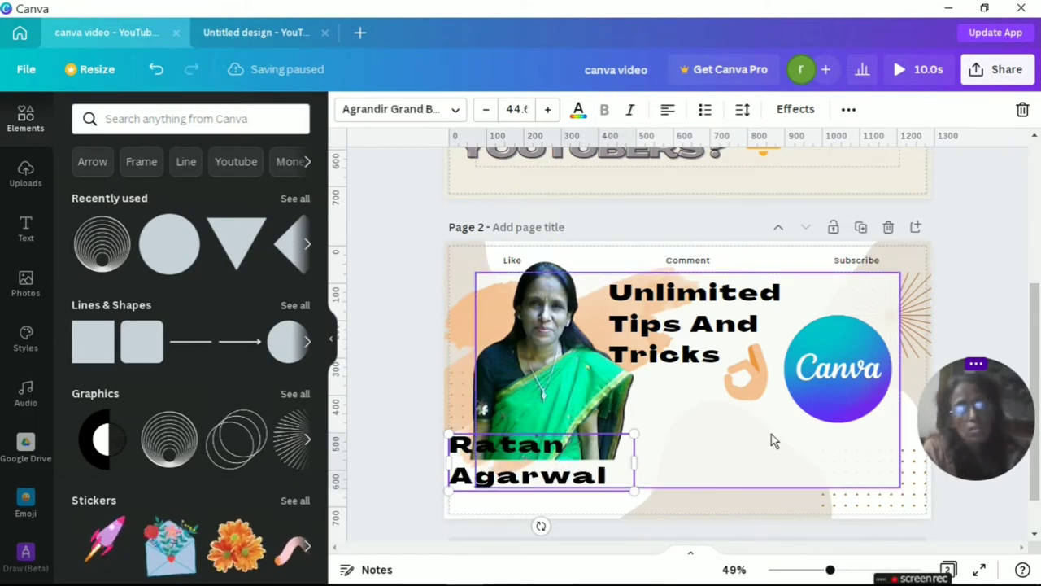
key(ctrl+z)
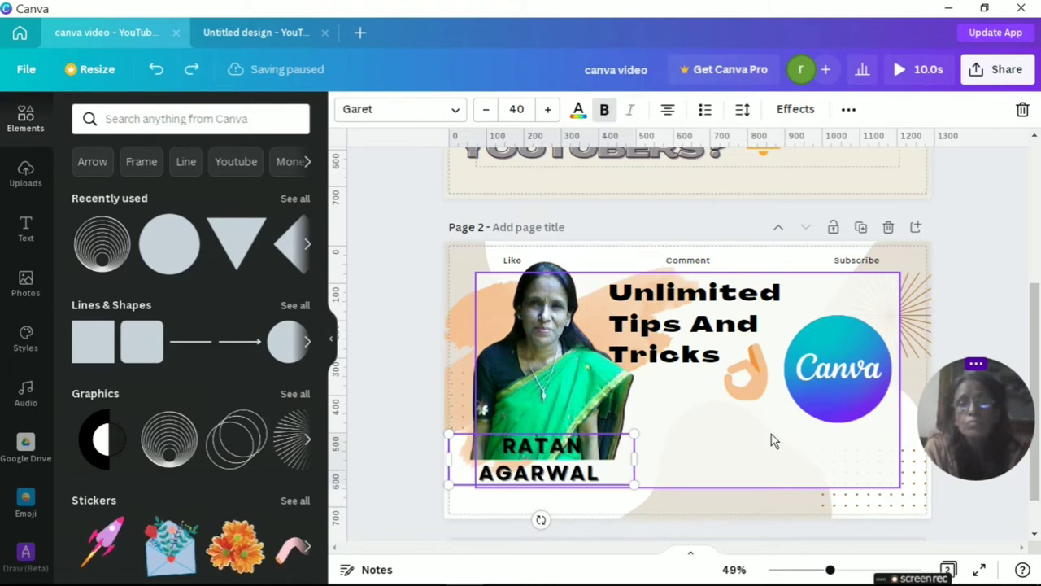
- Add an arrow line to page 2 and attach it from the hand emoji to the near edge of the Canva logo
click(752, 454)
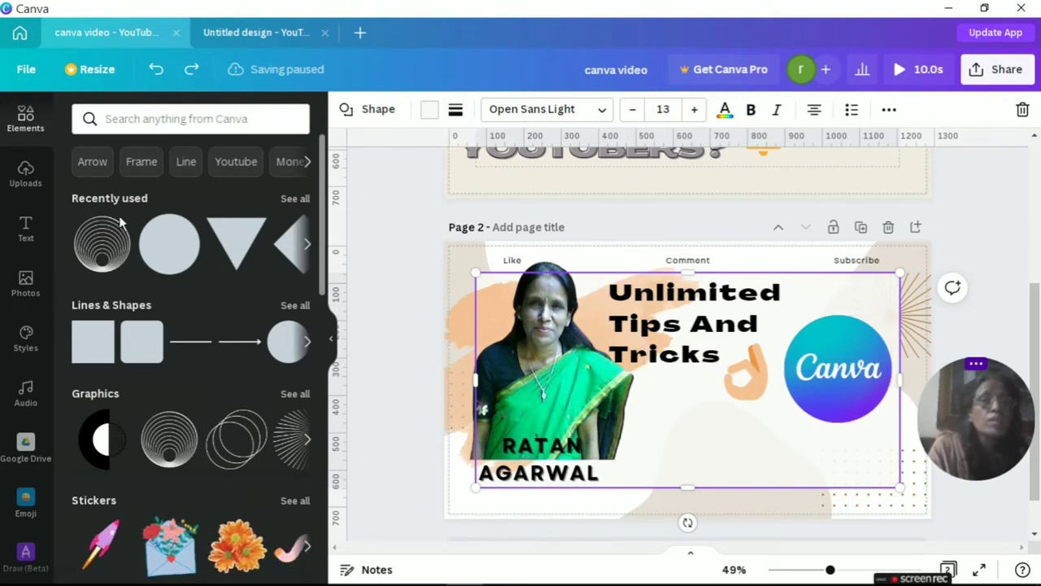
click(238, 348)
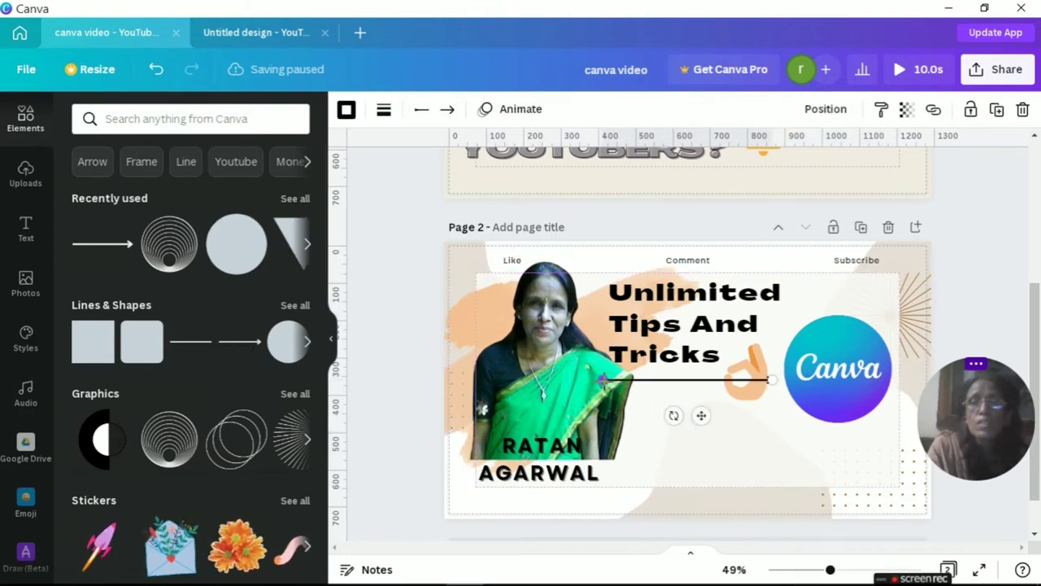
drag(604, 381, 790, 372)
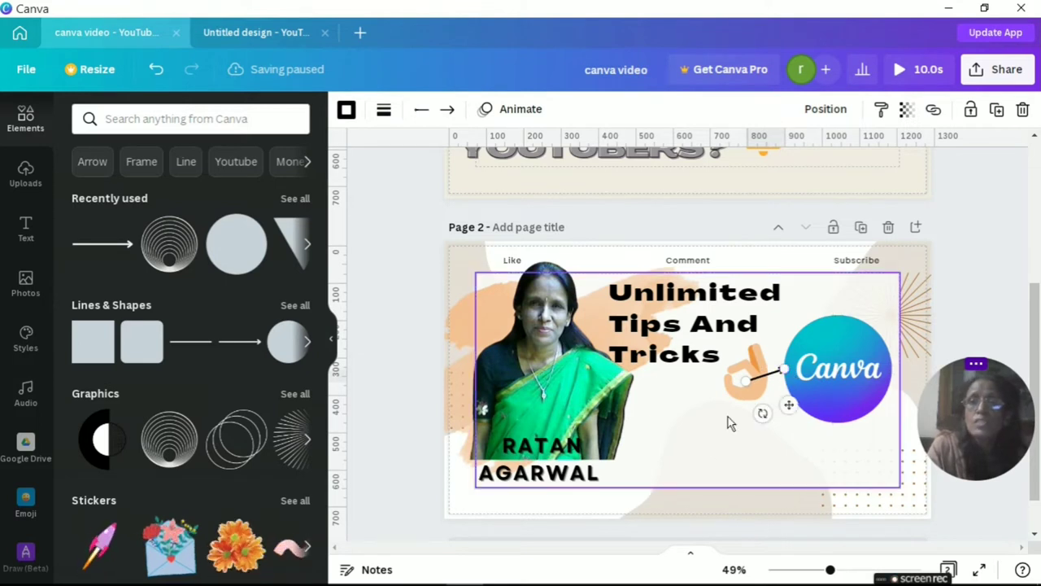
drag(742, 395, 752, 384)
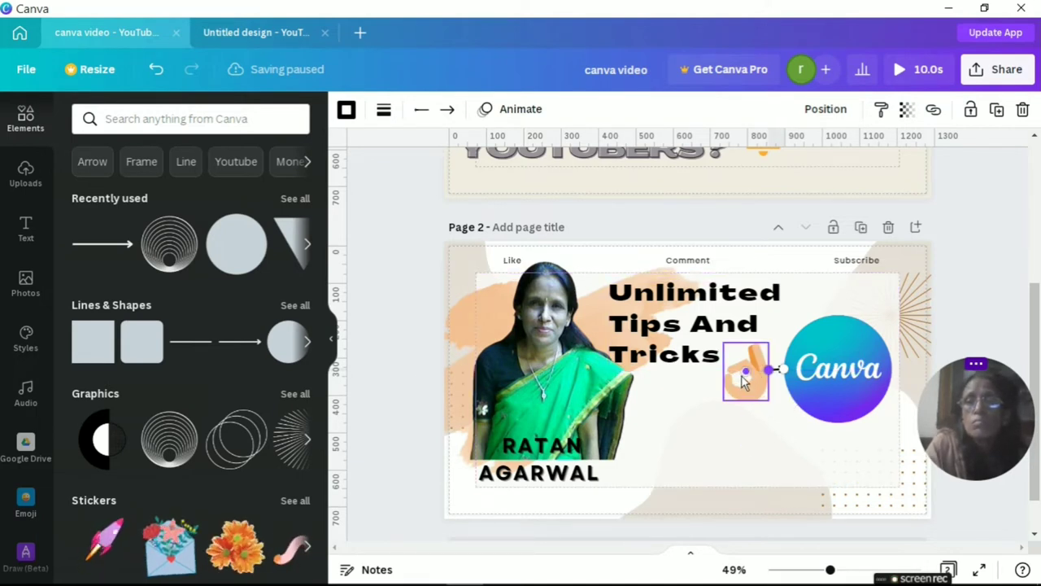
- Move the hand emoji below the Canva logo, slightly right of its centre, keeping the arrow attached
click(748, 396)
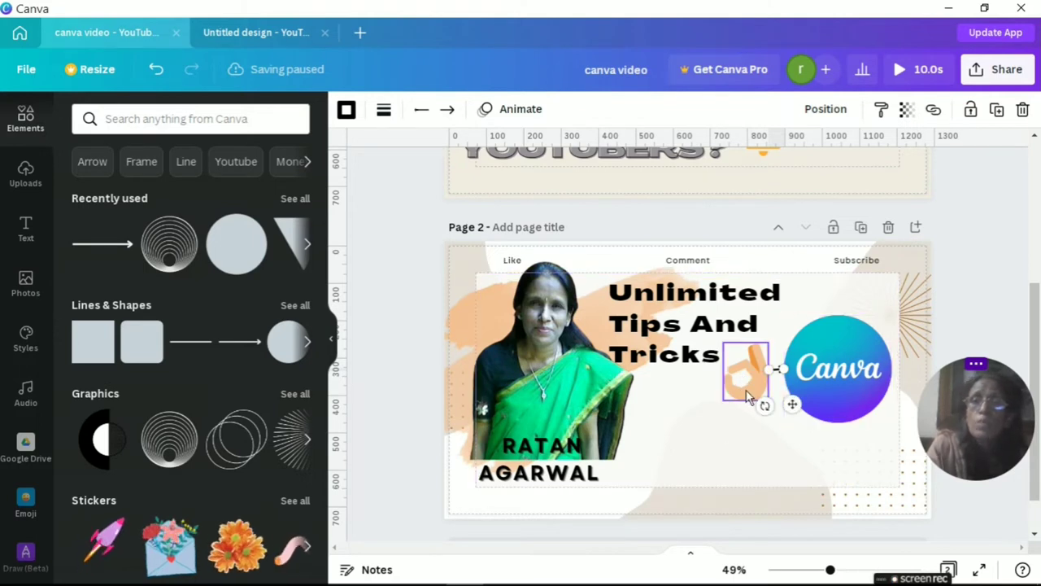
drag(744, 381, 840, 478)
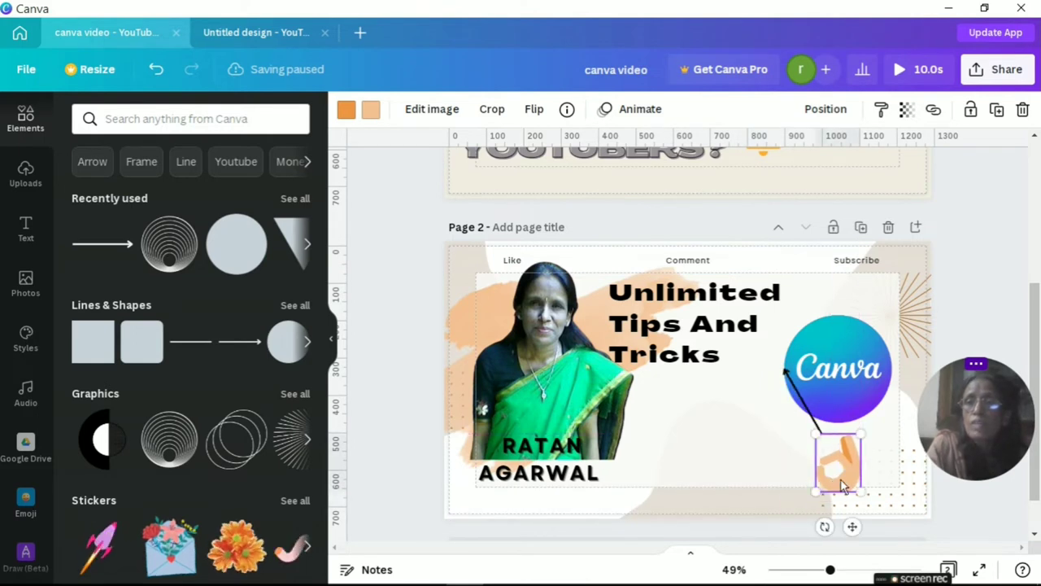
right_click(890, 448)
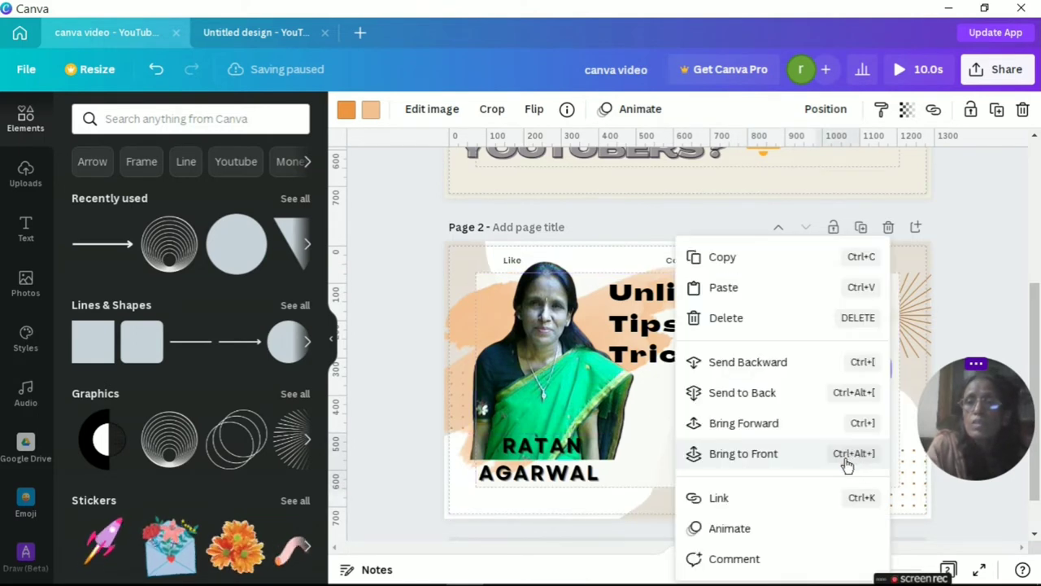
click(623, 476)
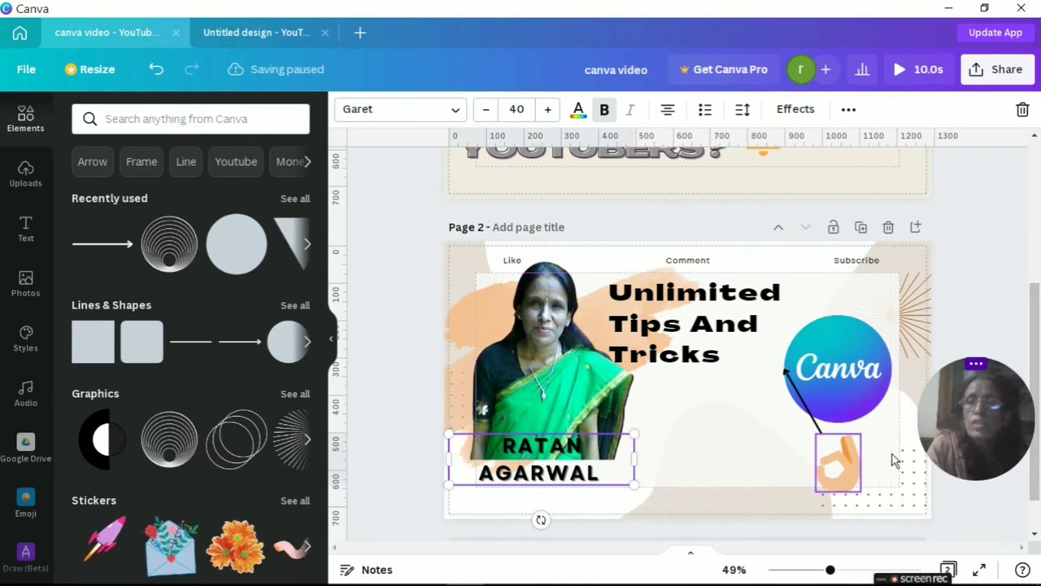
drag(838, 464, 855, 463)
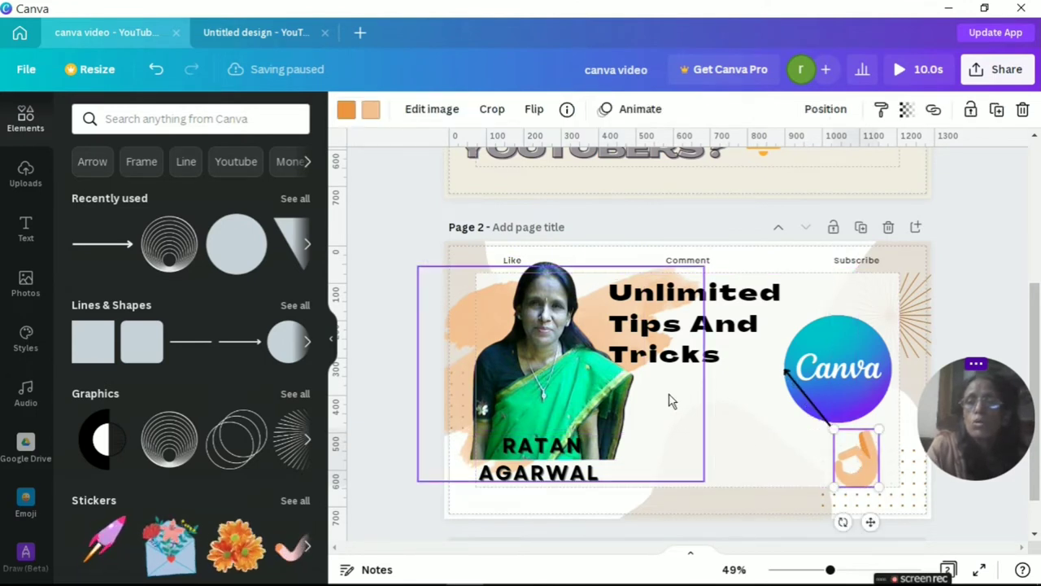
- Undo the hand emoji's moves until it sits between the heading and the Canva logo again
click(777, 418)
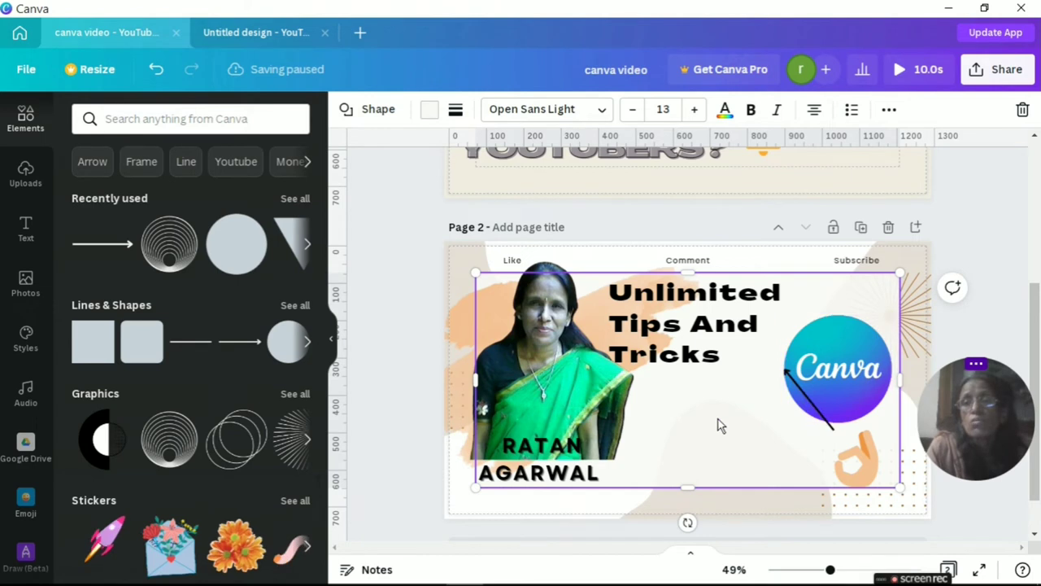
click(811, 413)
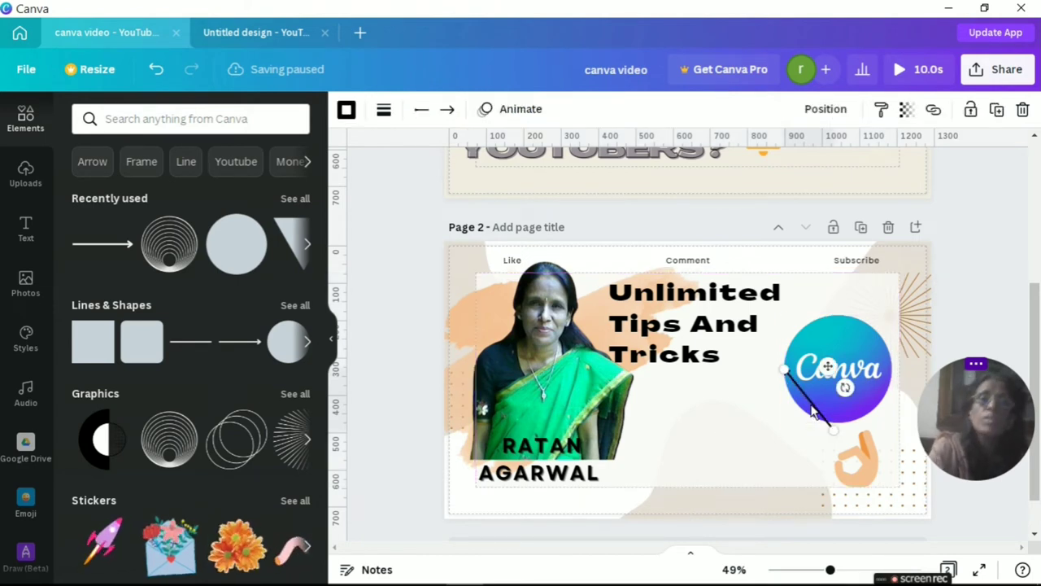
click(157, 79)
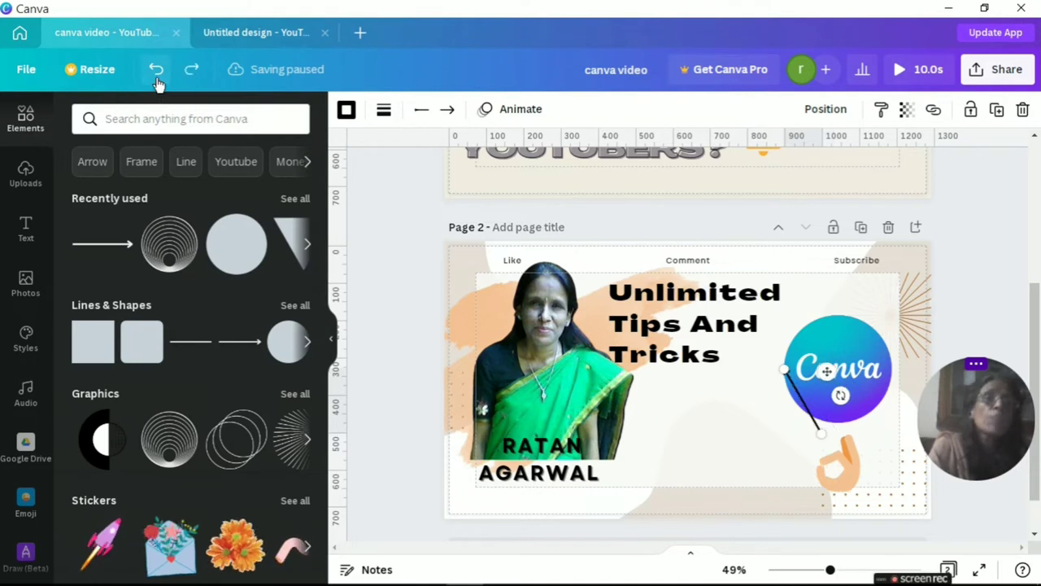
click(159, 81)
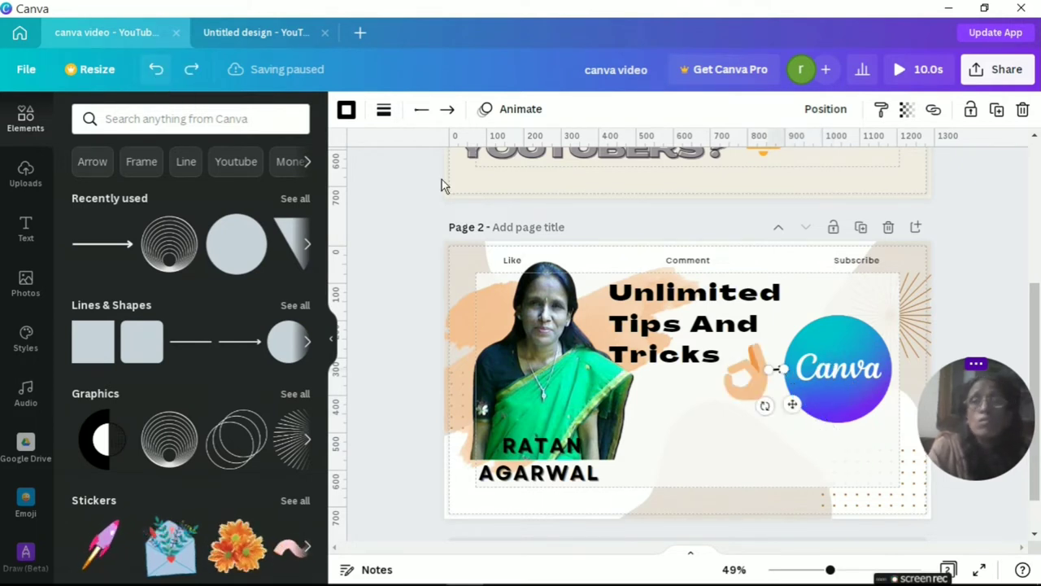
- Undo the arrow's attachments and its insertion, leaving only the hand emoji beside the Canva logo
click(719, 436)
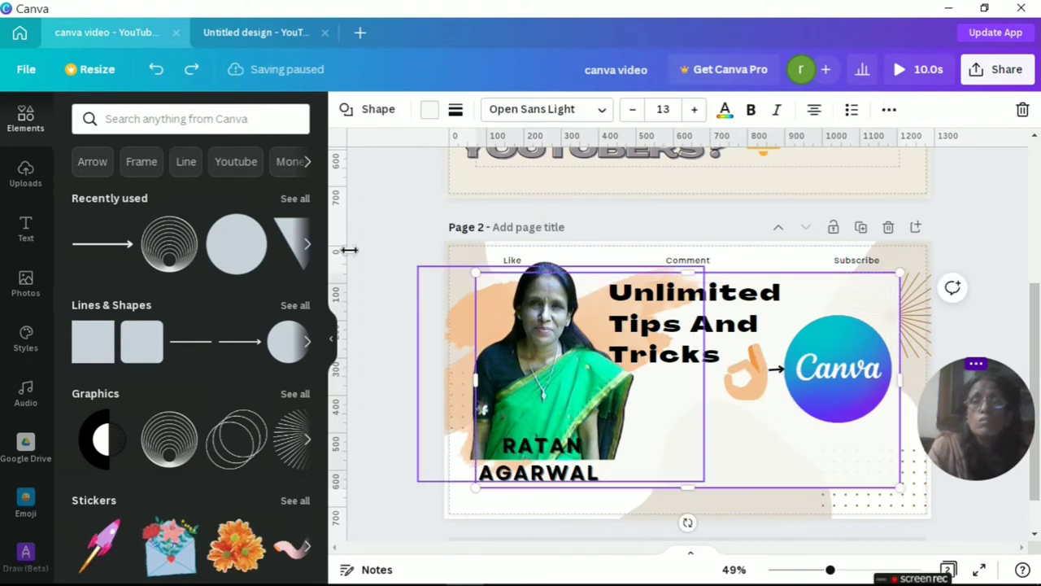
click(158, 71)
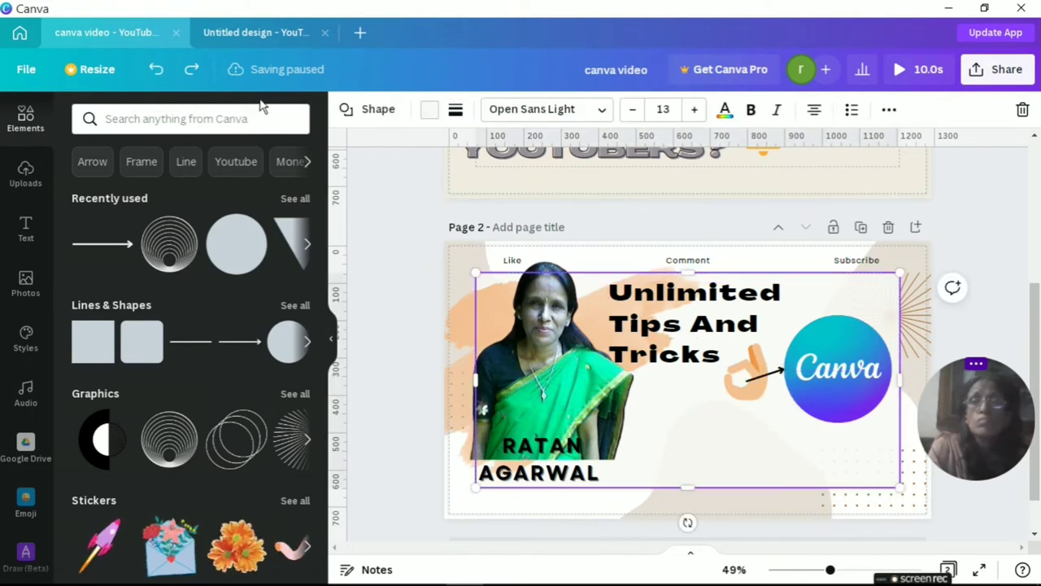
click(160, 72)
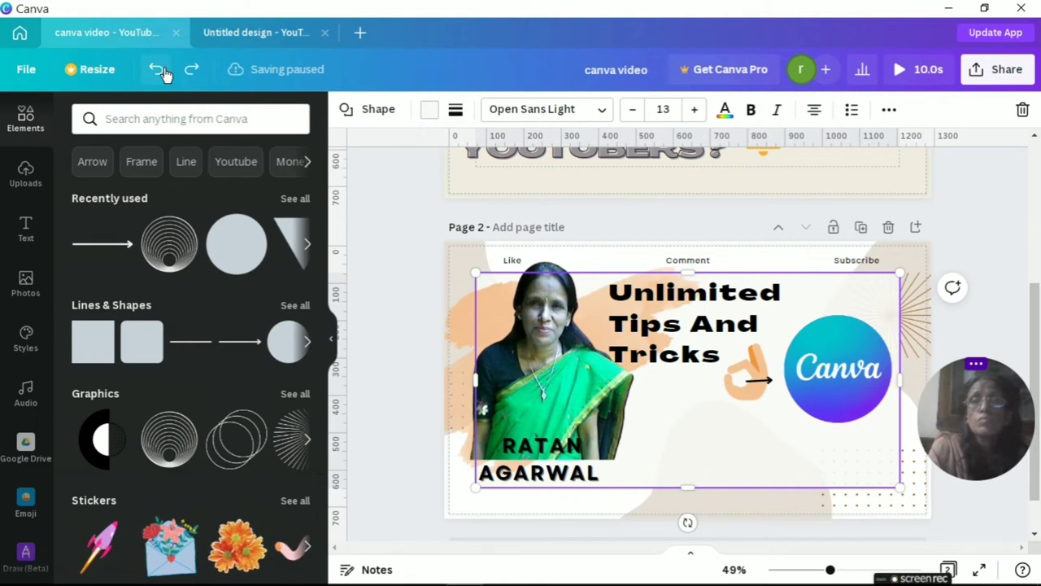
click(160, 72)
click(160, 72)
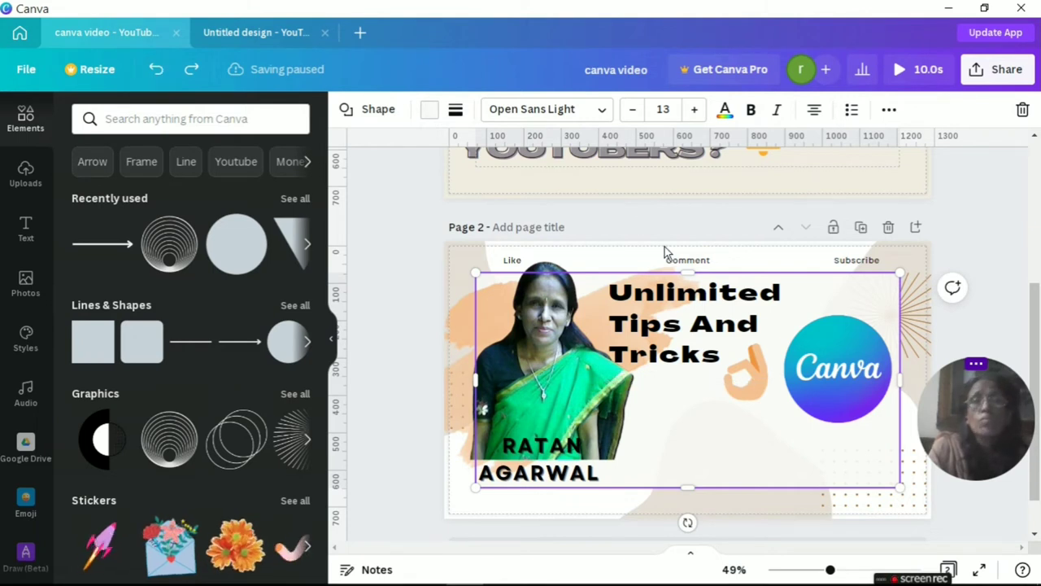
- Add a circle and a rounded square to page 2 and place the circle below the hand emoji
click(698, 445)
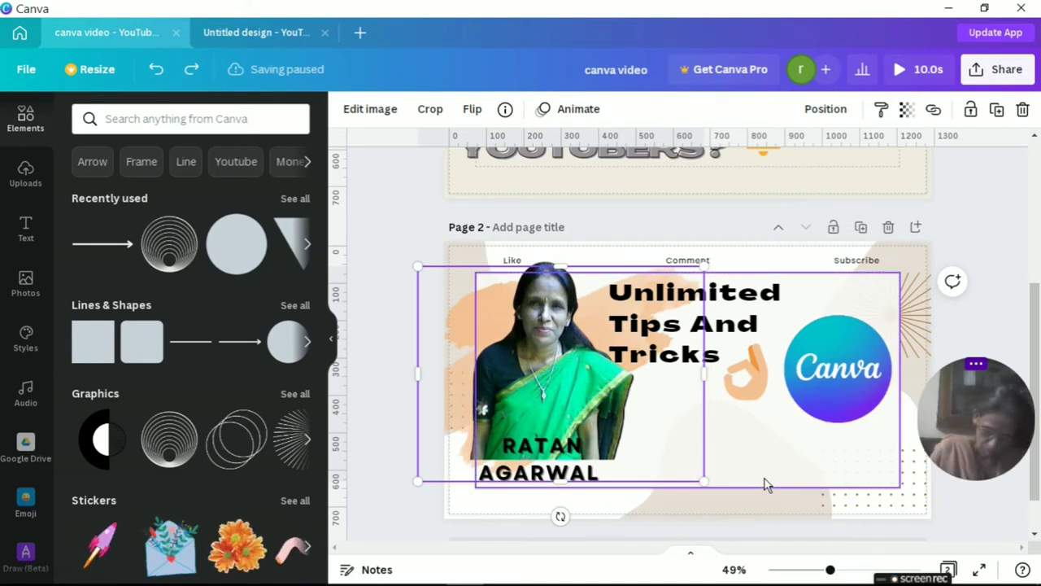
click(738, 443)
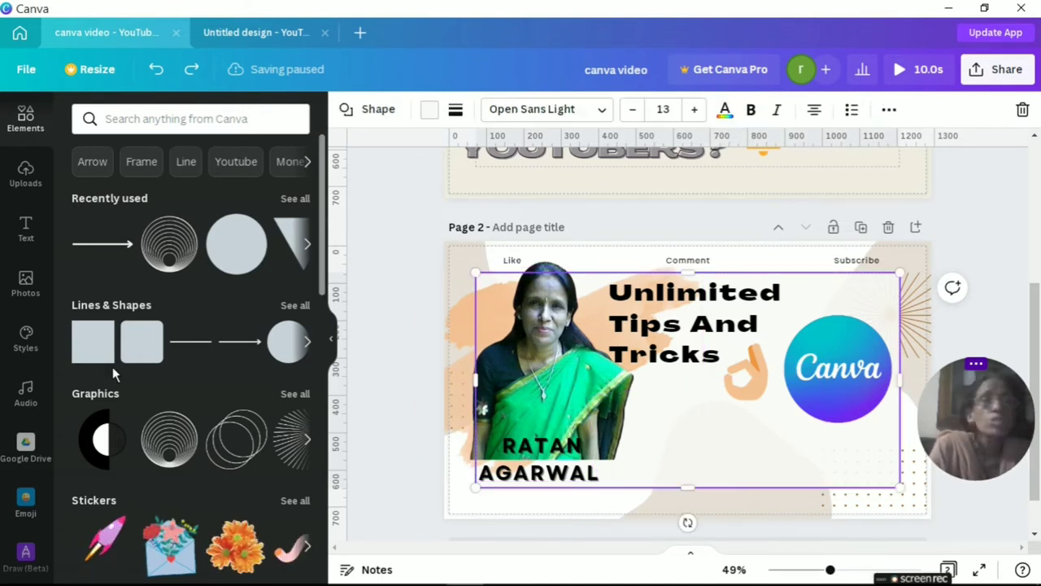
click(233, 236)
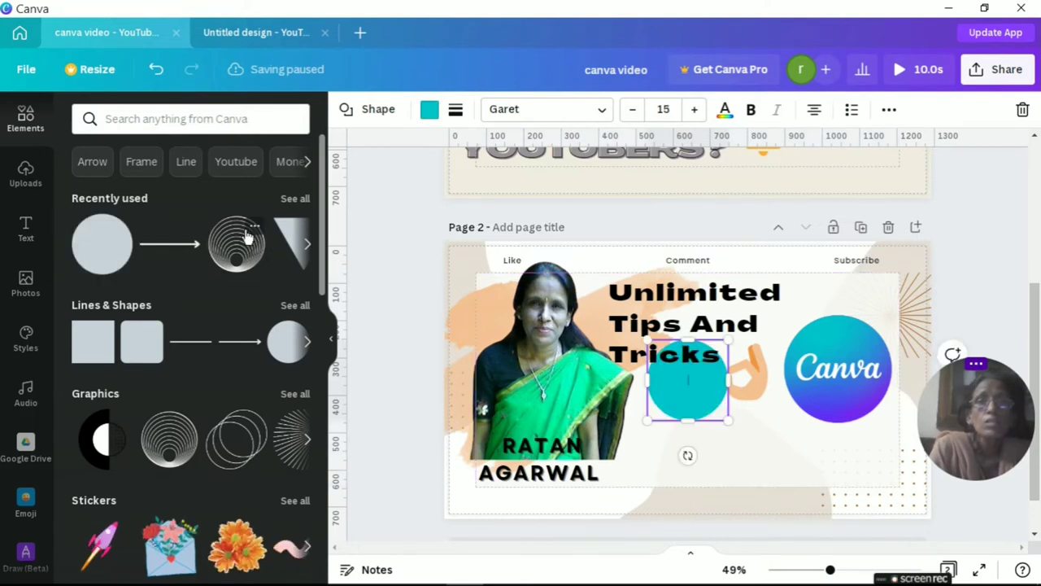
drag(683, 404, 688, 480)
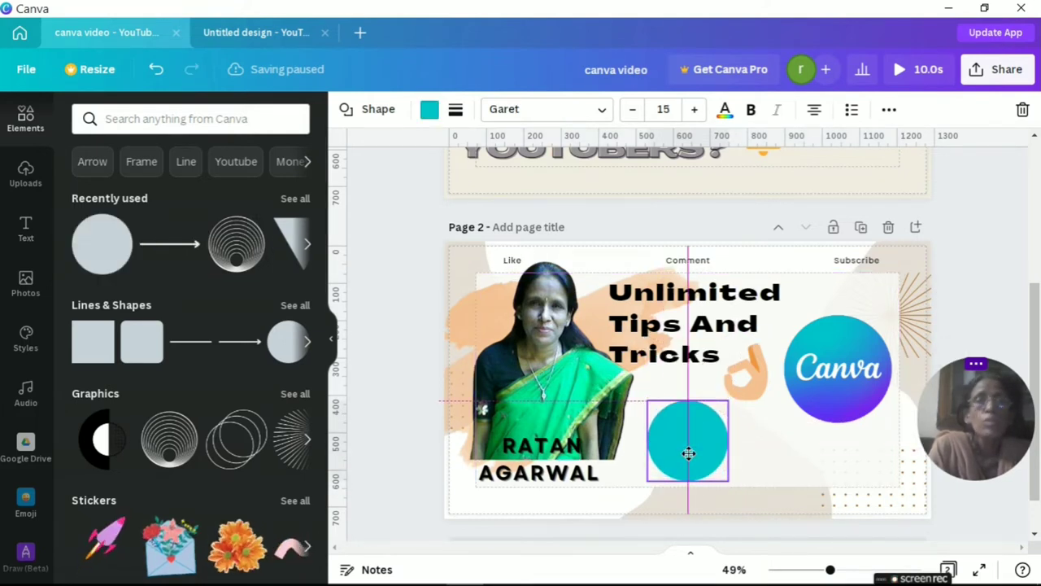
click(130, 360)
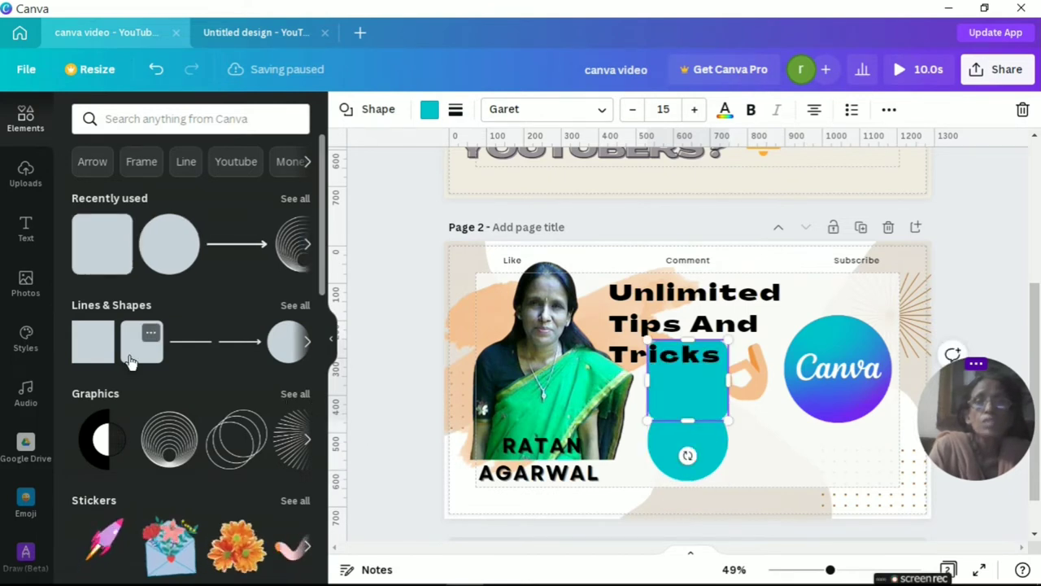
drag(705, 393, 714, 470)
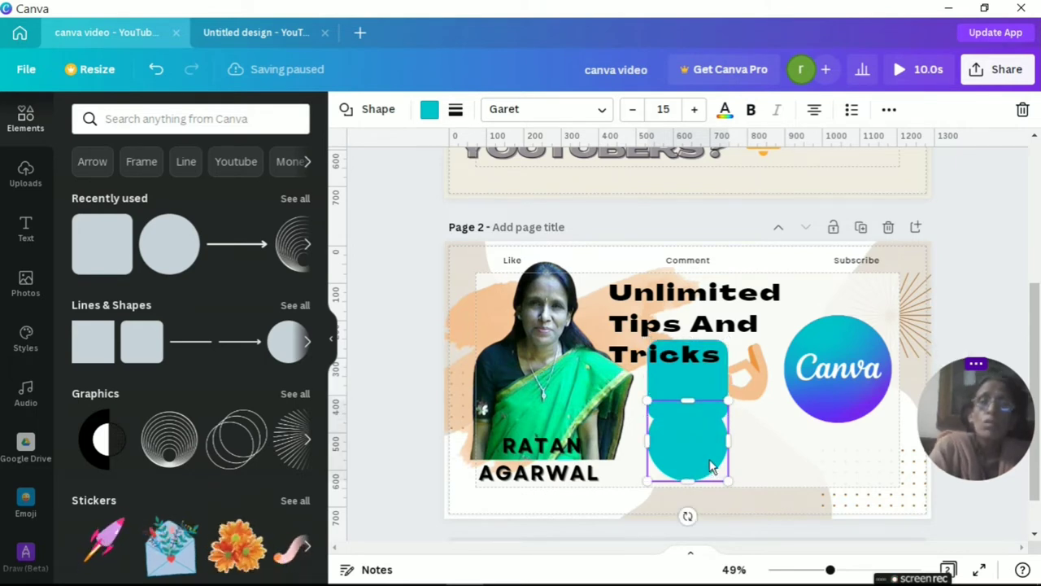
drag(713, 470, 792, 447)
- Delete the rounded square and the circle from page 2
click(698, 388)
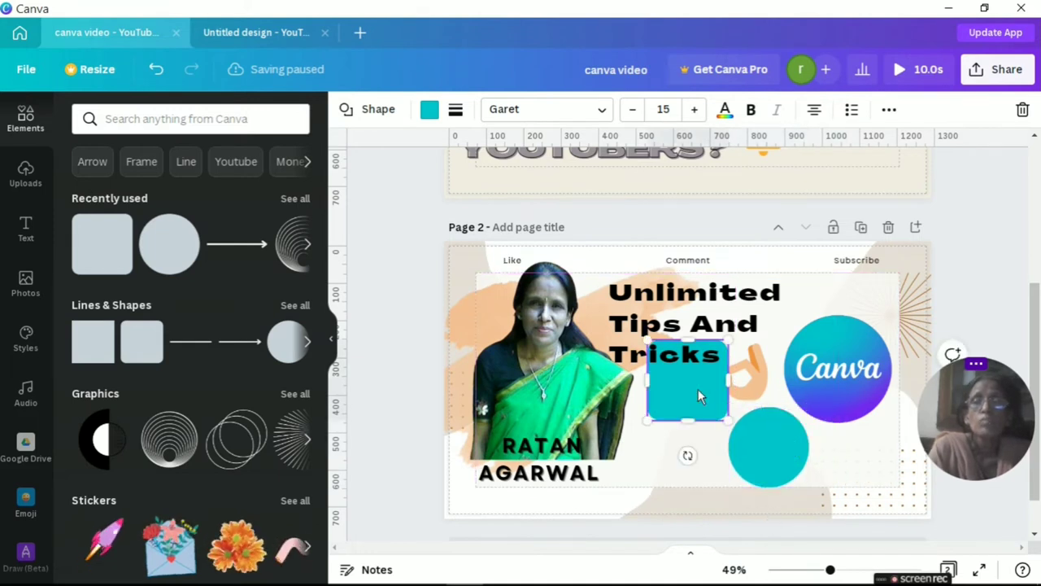
key(Delete)
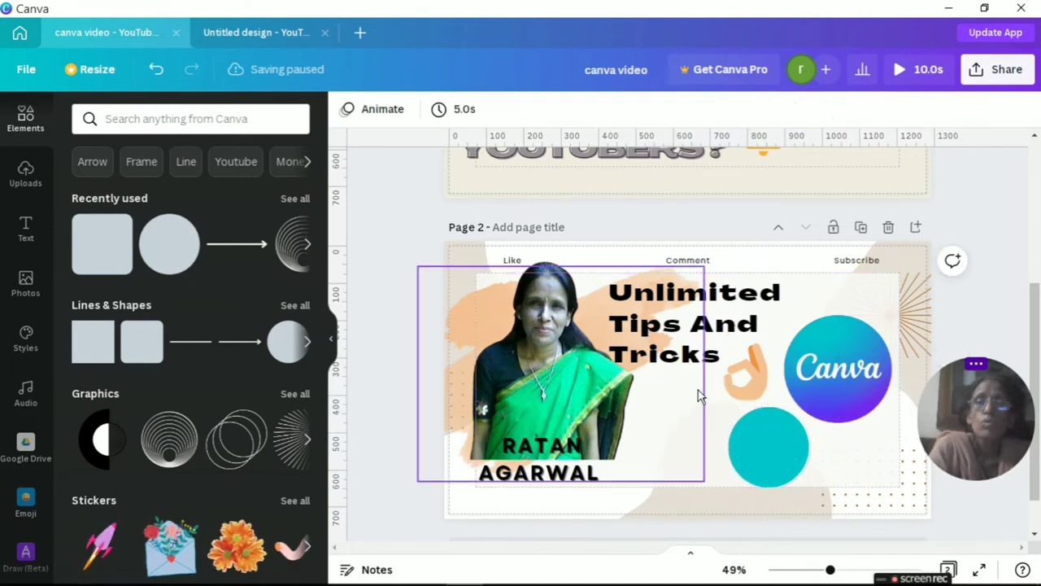
click(779, 449)
key(Delete)
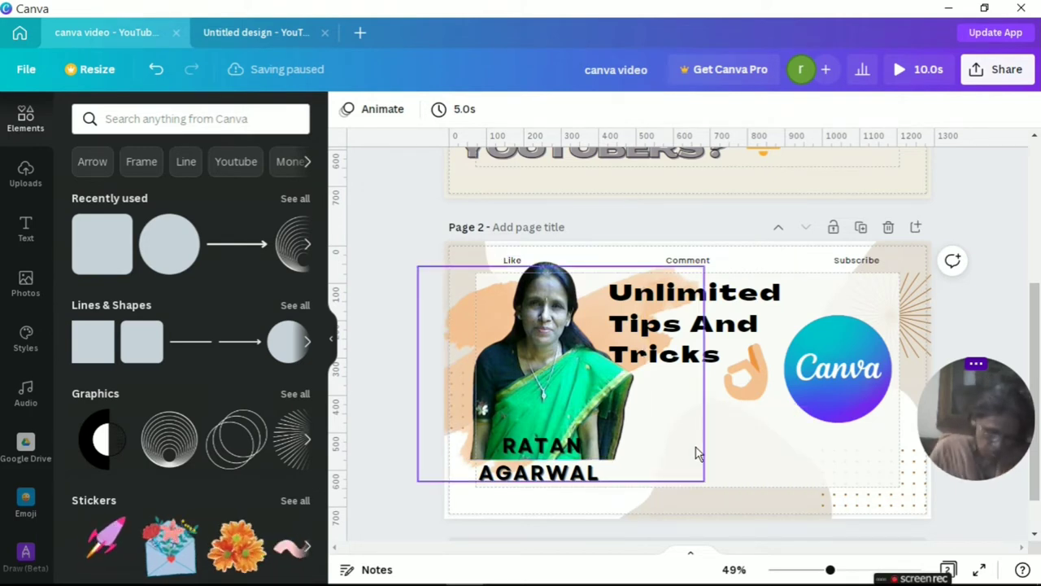
- Open the image editing options for the hand emoji and look through the available effects
click(749, 404)
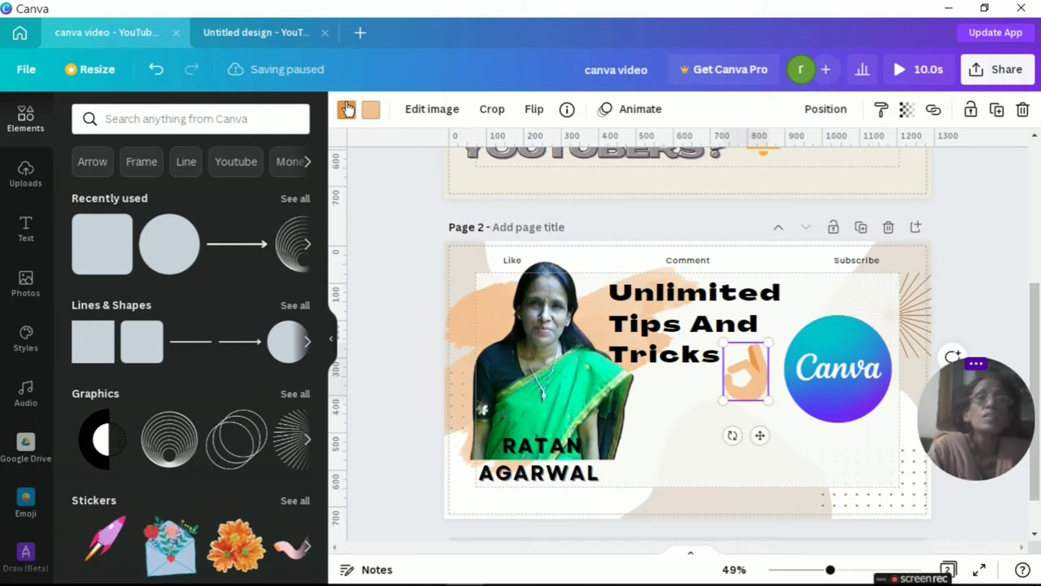
click(429, 120)
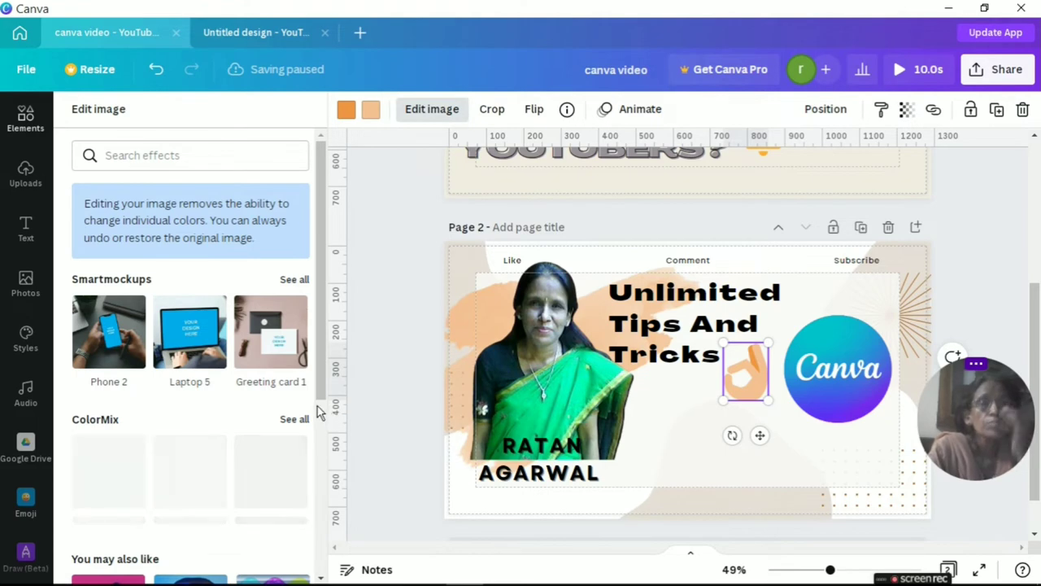
drag(322, 398, 338, 561)
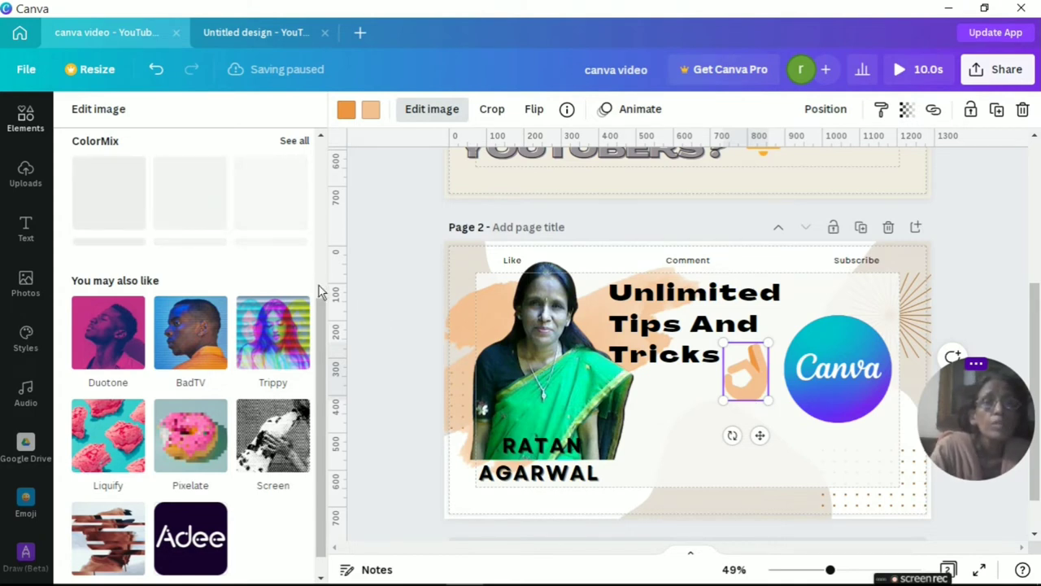
drag(319, 286, 317, 114)
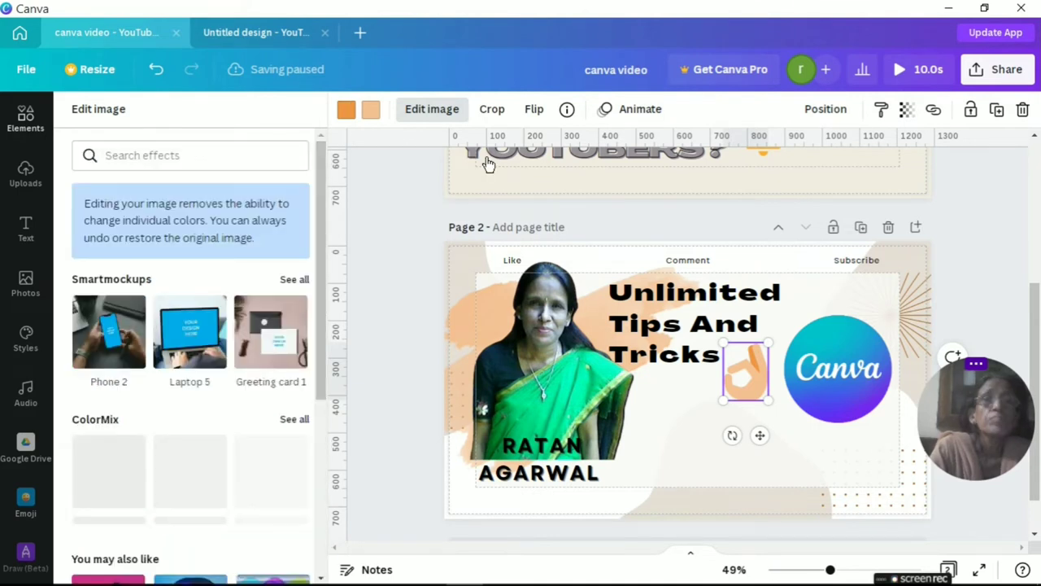
- Change the hand emoji's darker orange to the custom colour #C6660E
click(346, 109)
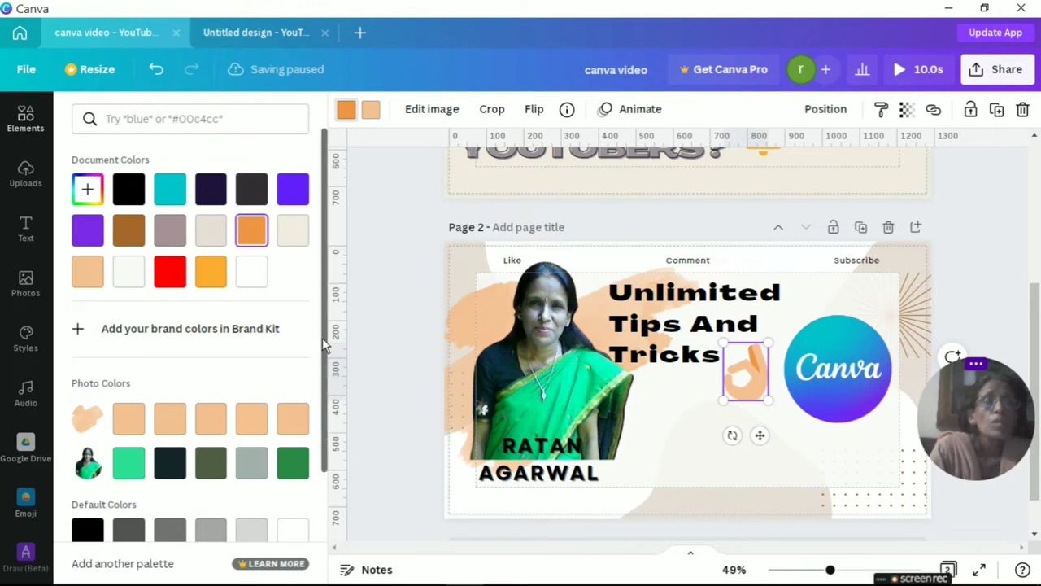
click(87, 190)
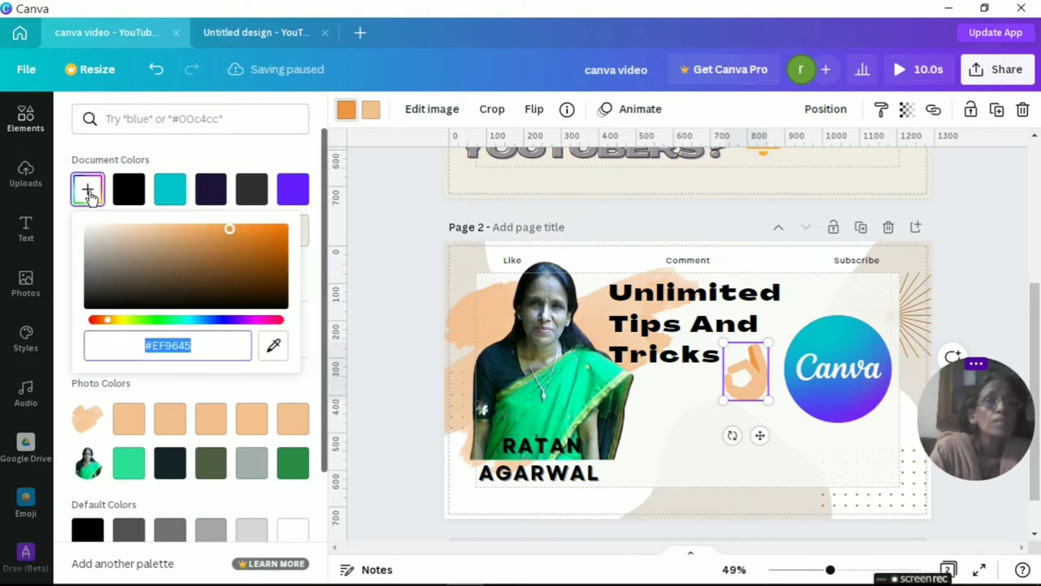
click(274, 349)
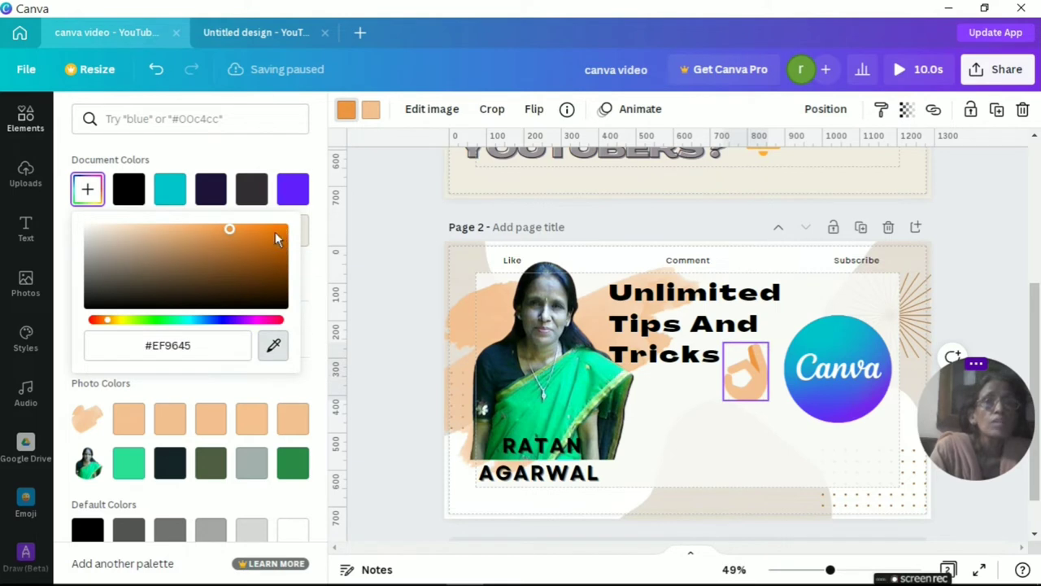
click(270, 345)
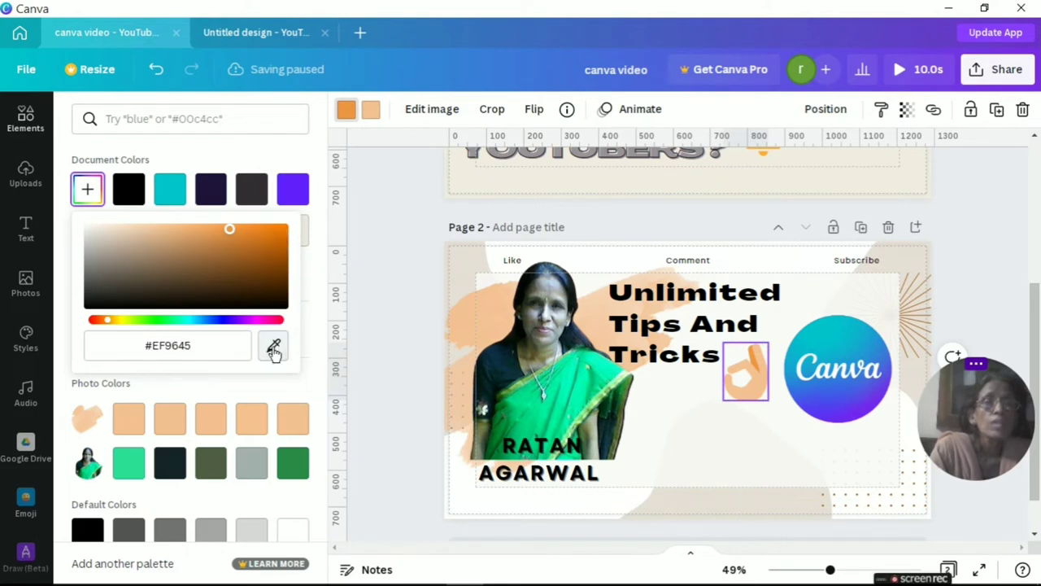
click(274, 244)
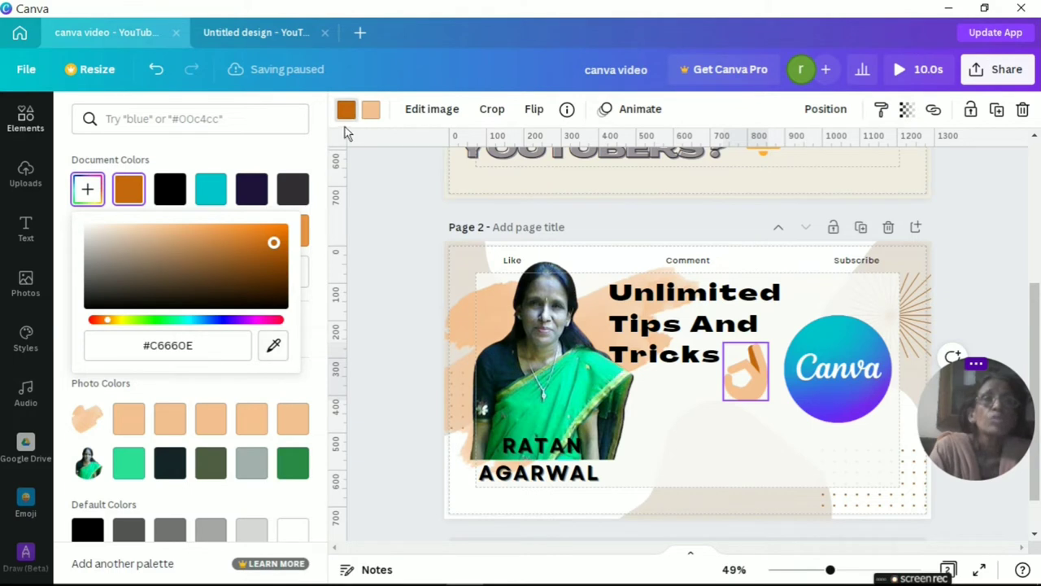
- Try #DDB999 for the hand emoji's lighter tone and settle on the custom colour #E49B5C
click(371, 113)
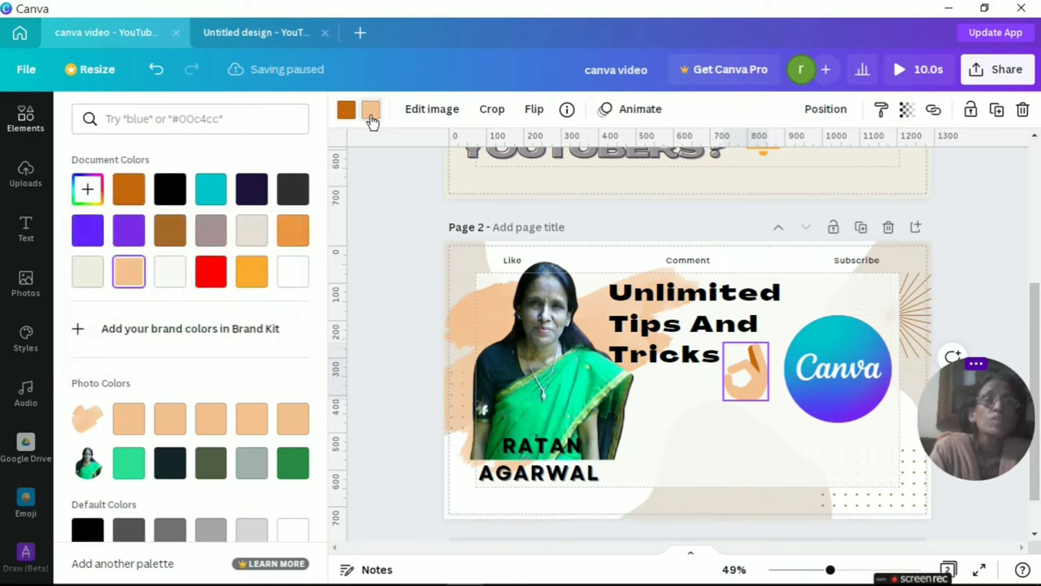
click(88, 192)
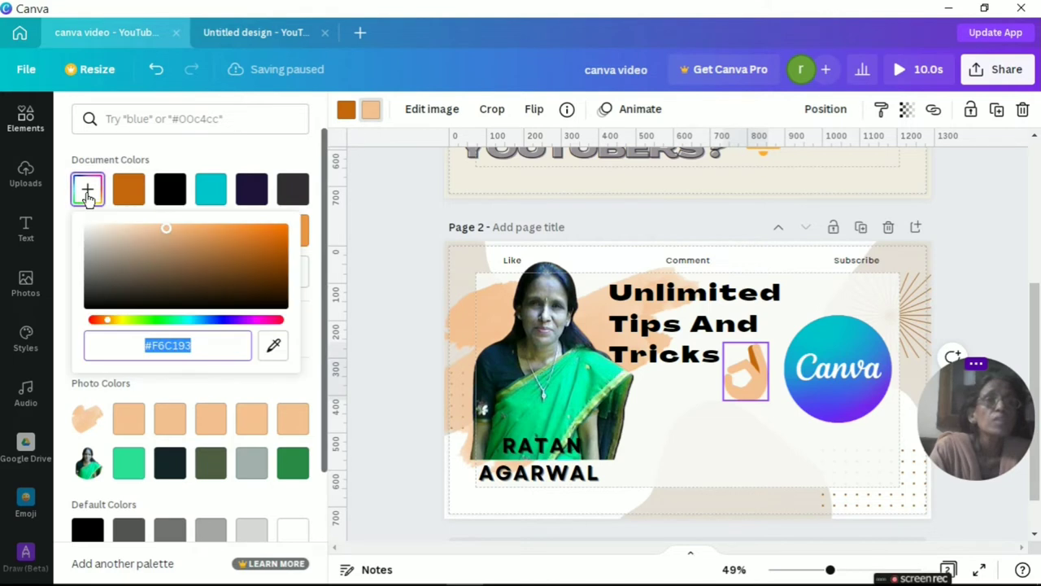
click(273, 348)
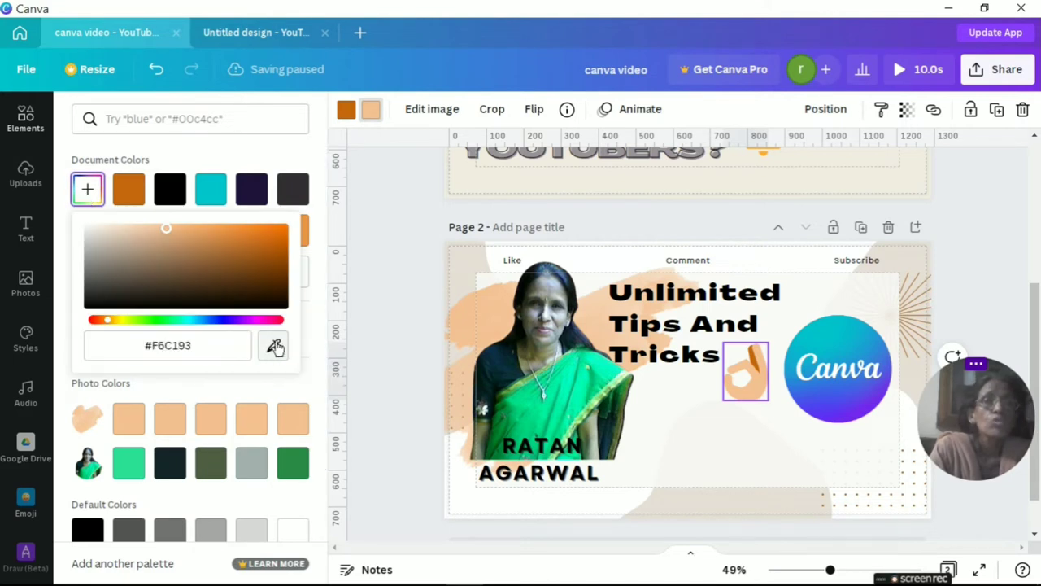
click(148, 235)
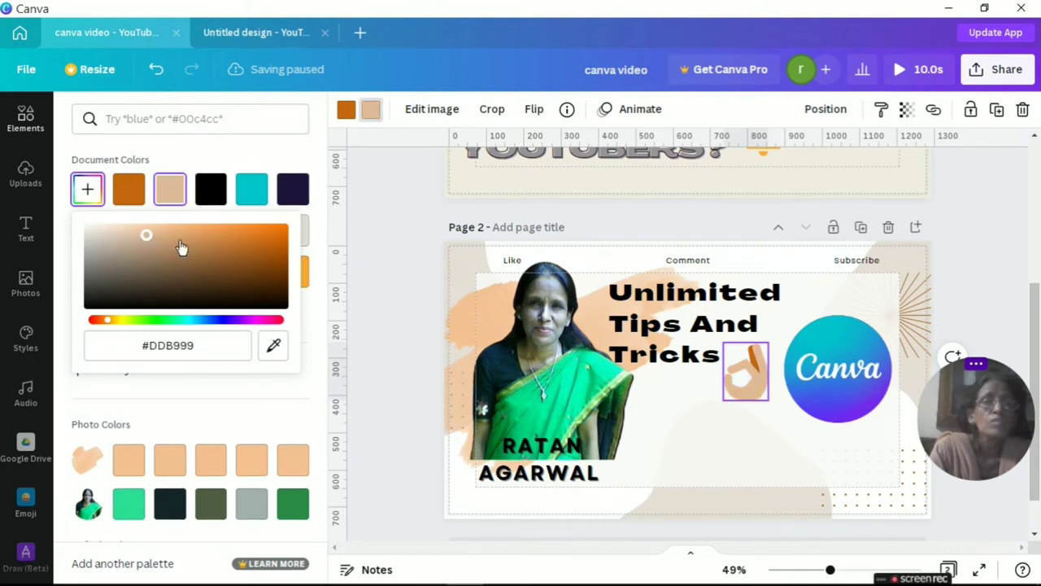
click(273, 348)
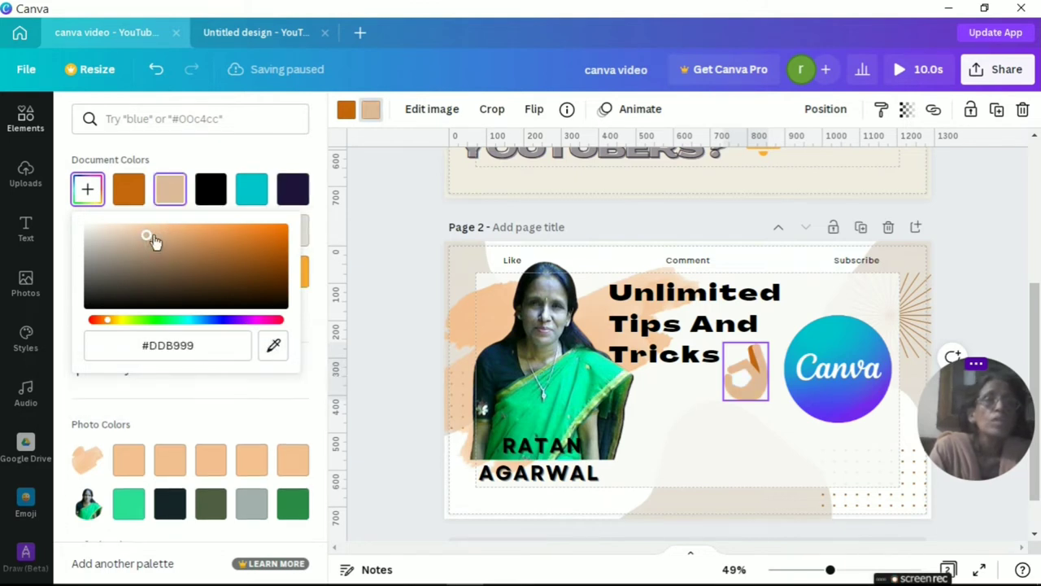
click(207, 235)
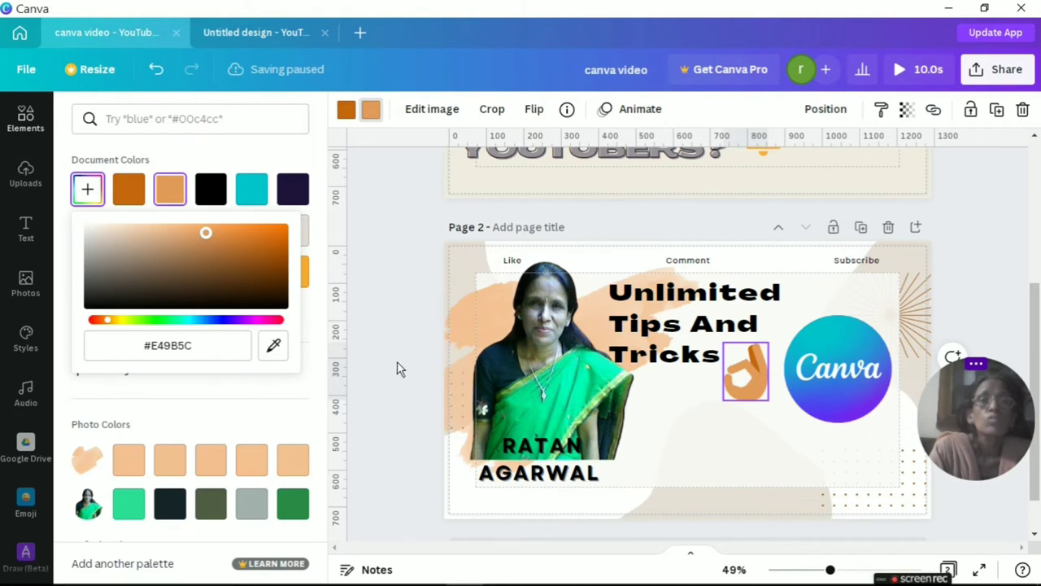
key(Escape)
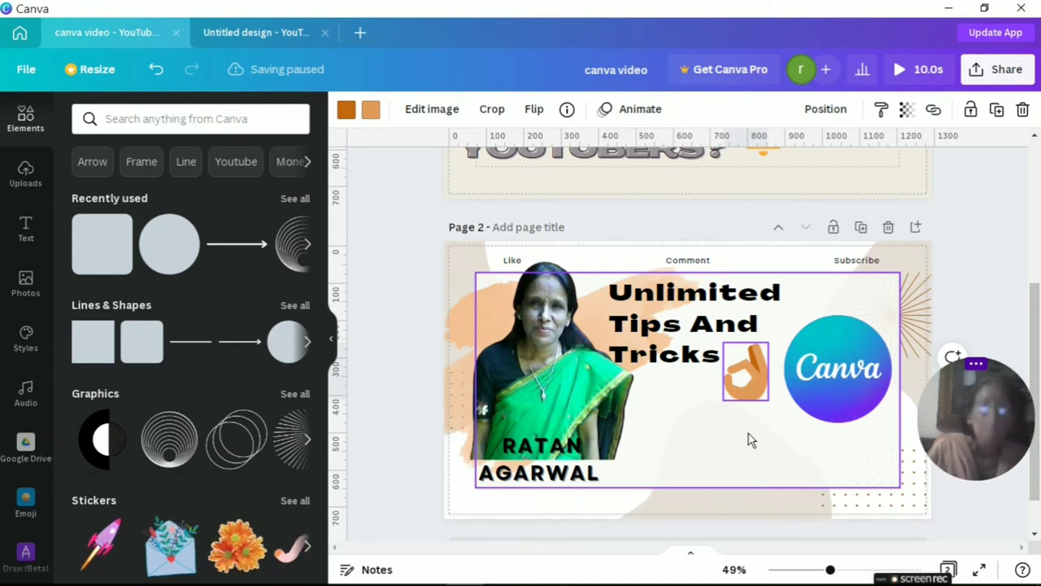
- Examine the Auto option of Face Retouch for the woman's photo on page 2, leaving the effect unapplied
click(541, 302)
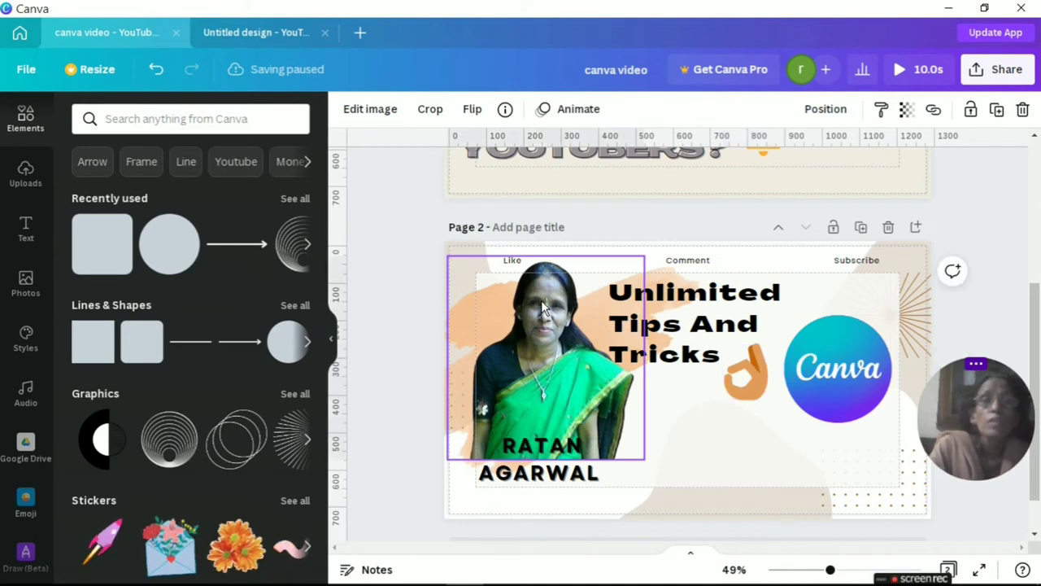
click(371, 112)
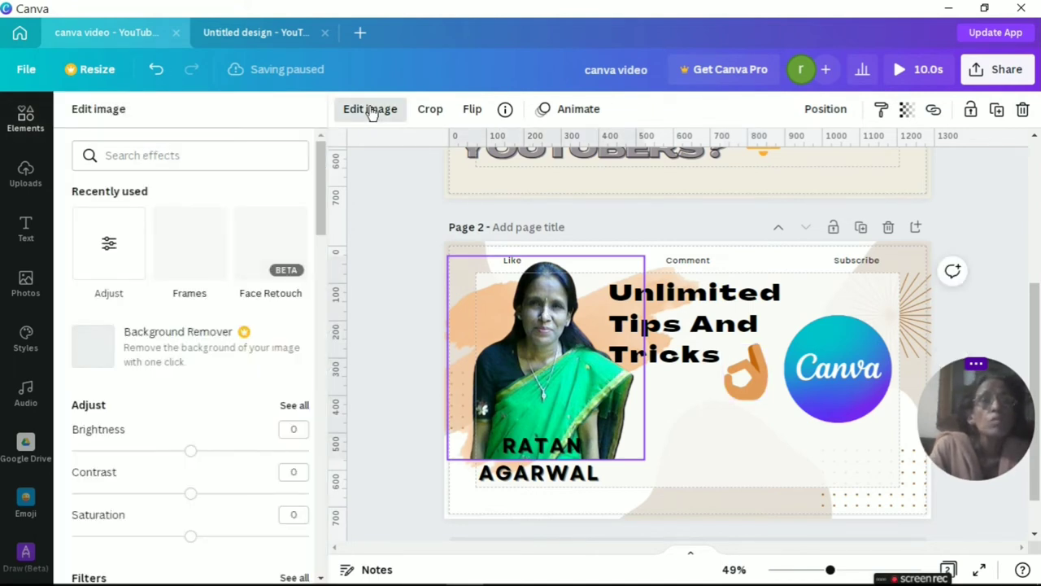
click(277, 270)
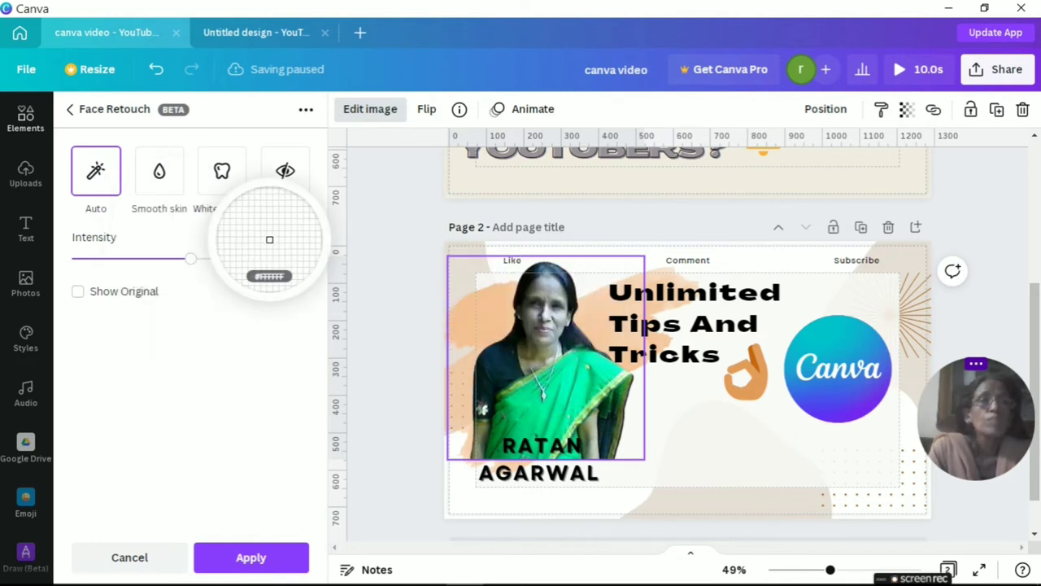
key(Escape)
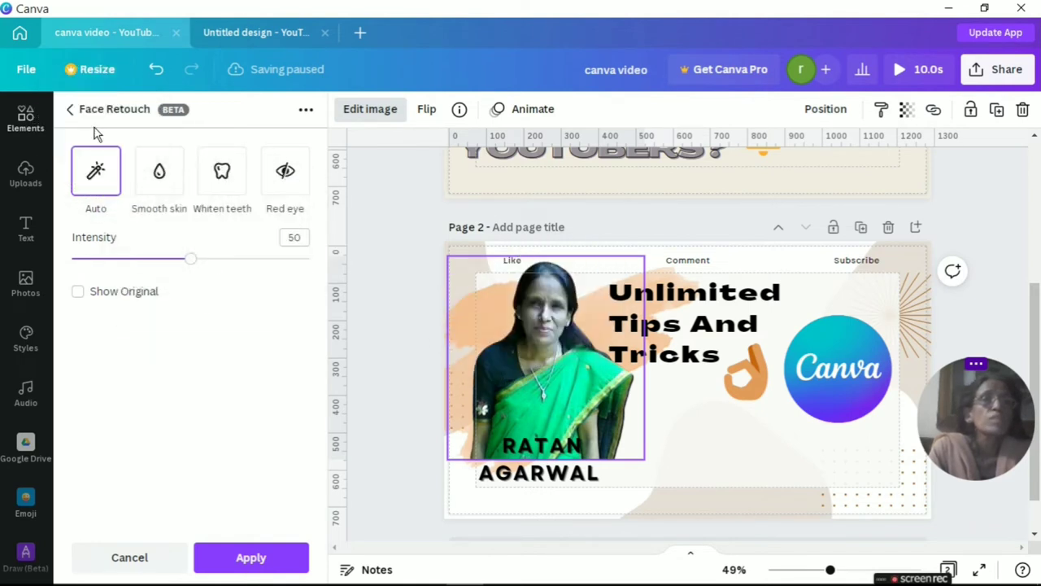
click(98, 176)
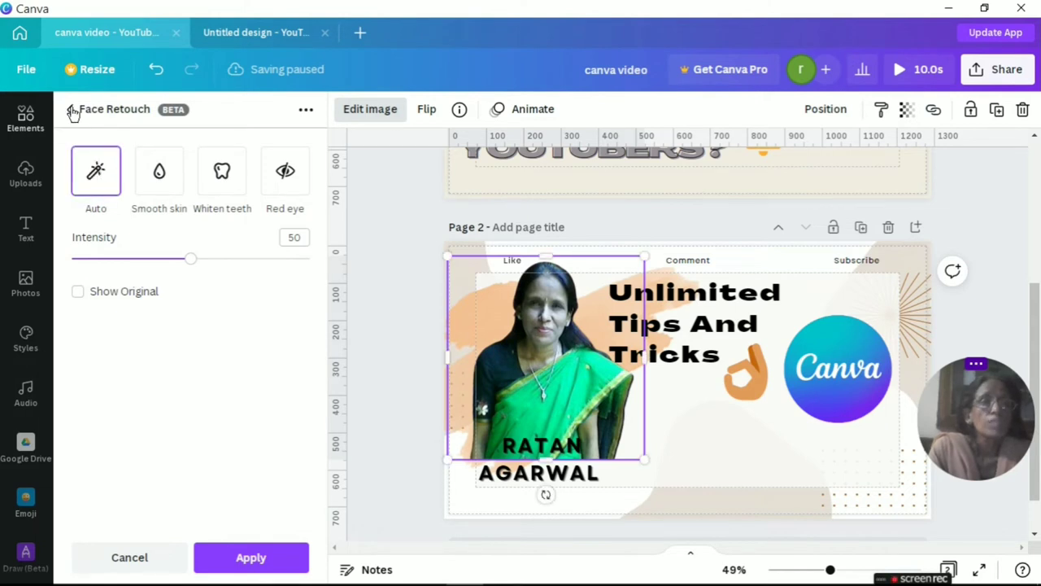
click(72, 111)
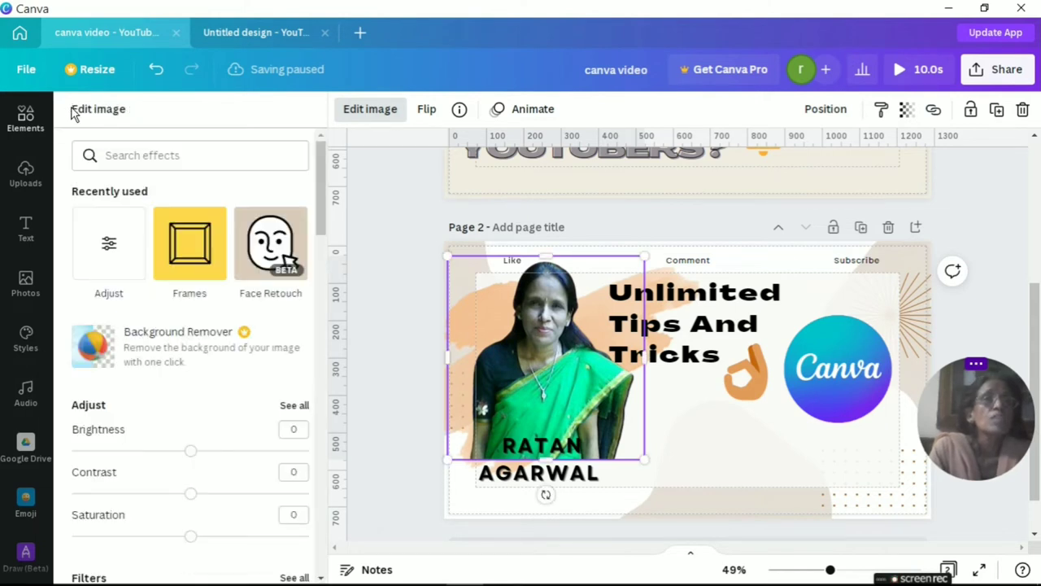
- Try the Phone and Polaroid Black frames on the woman's photo and set the frame back to None
click(181, 265)
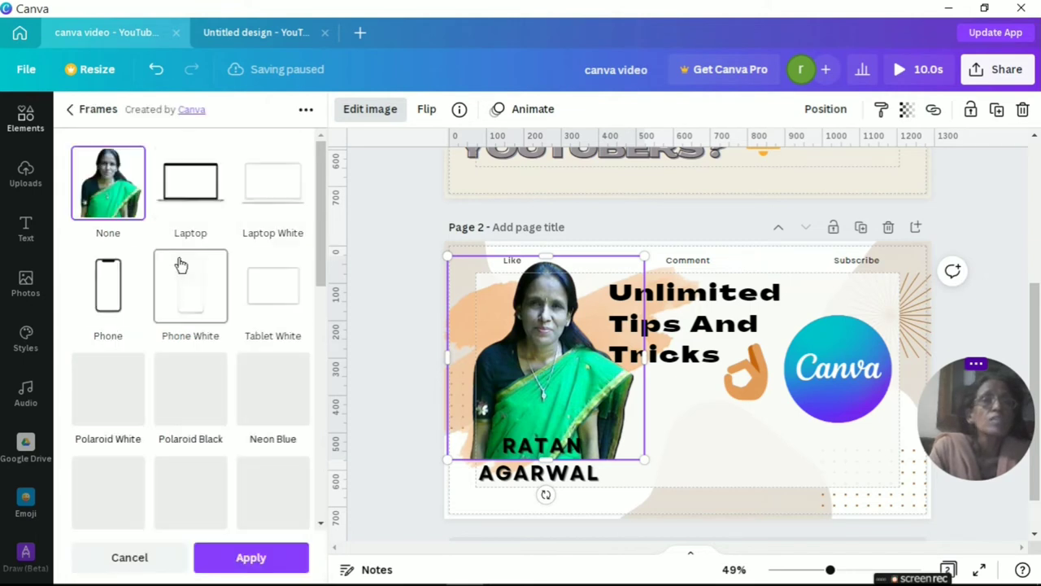
click(112, 301)
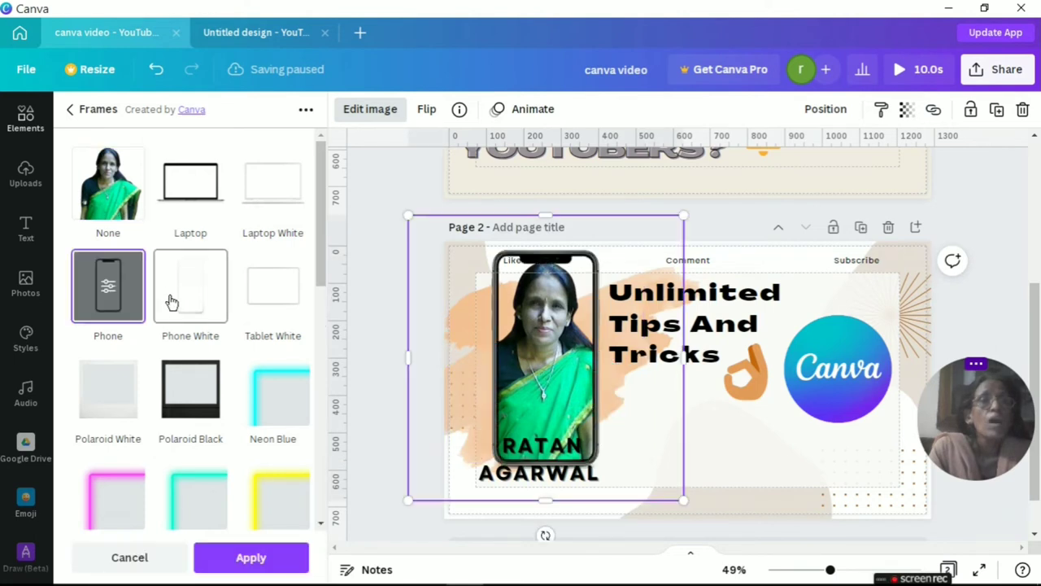
click(186, 395)
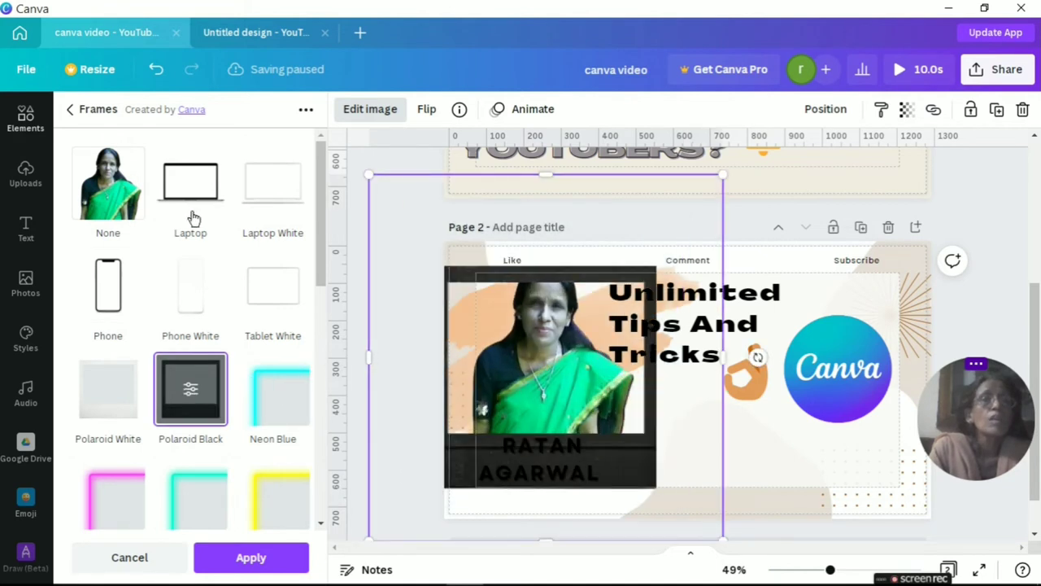
click(101, 190)
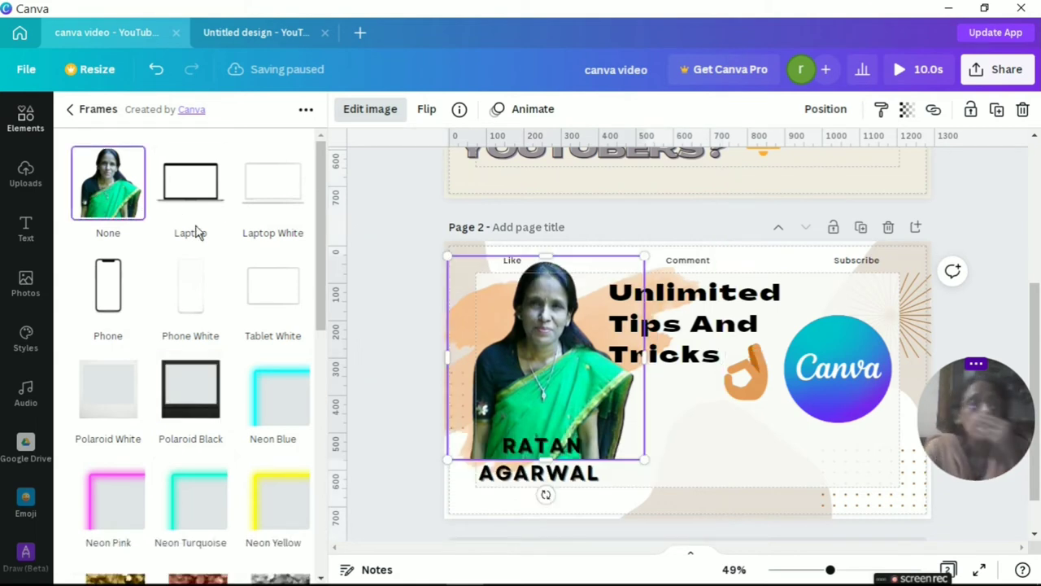
click(69, 112)
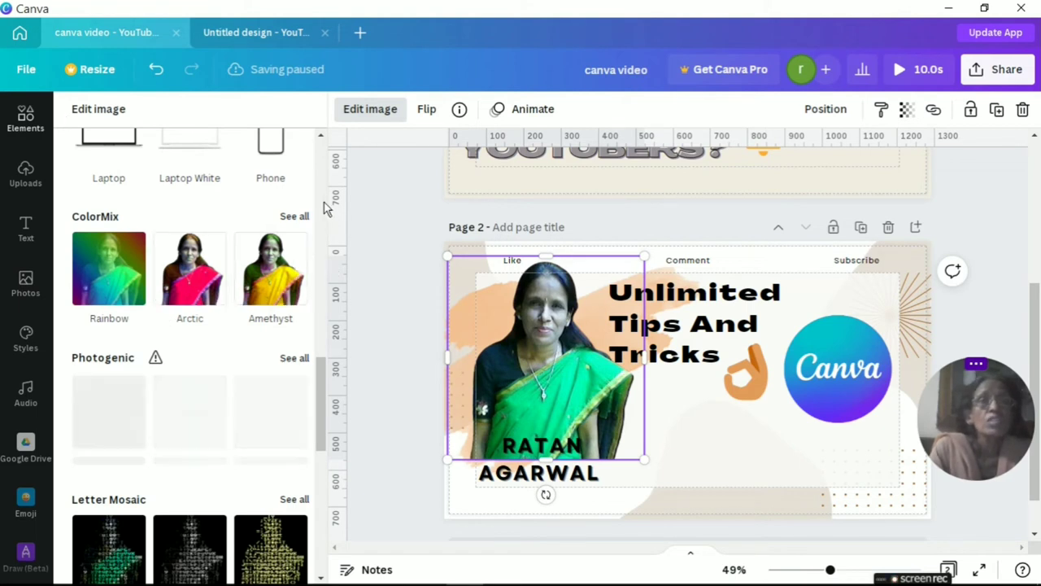
- Try the Epic filter on the woman's photo and undo it
scroll(322, 205, up, 5)
scroll(323, 204, up, 5)
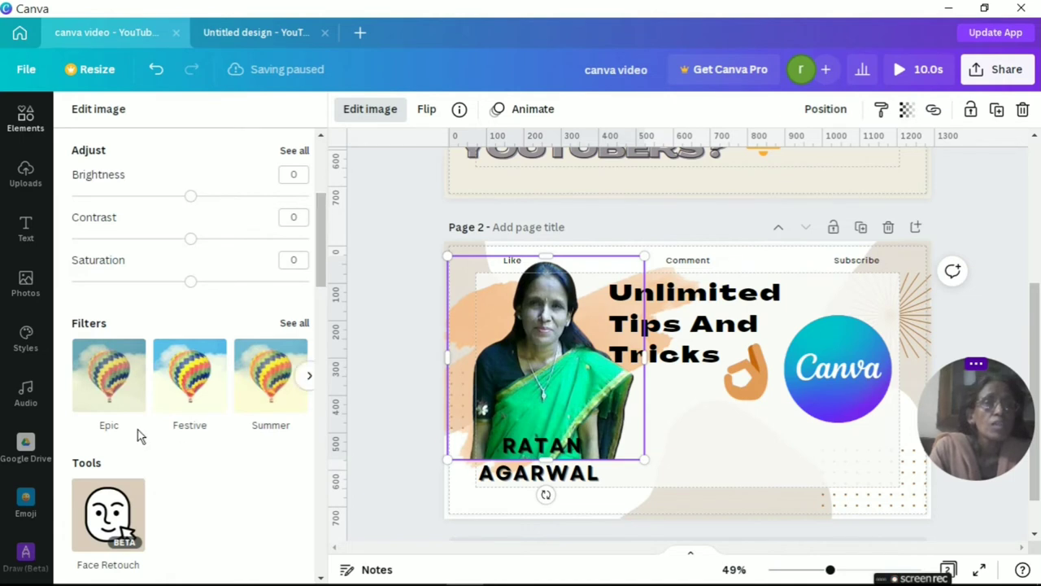
click(115, 375)
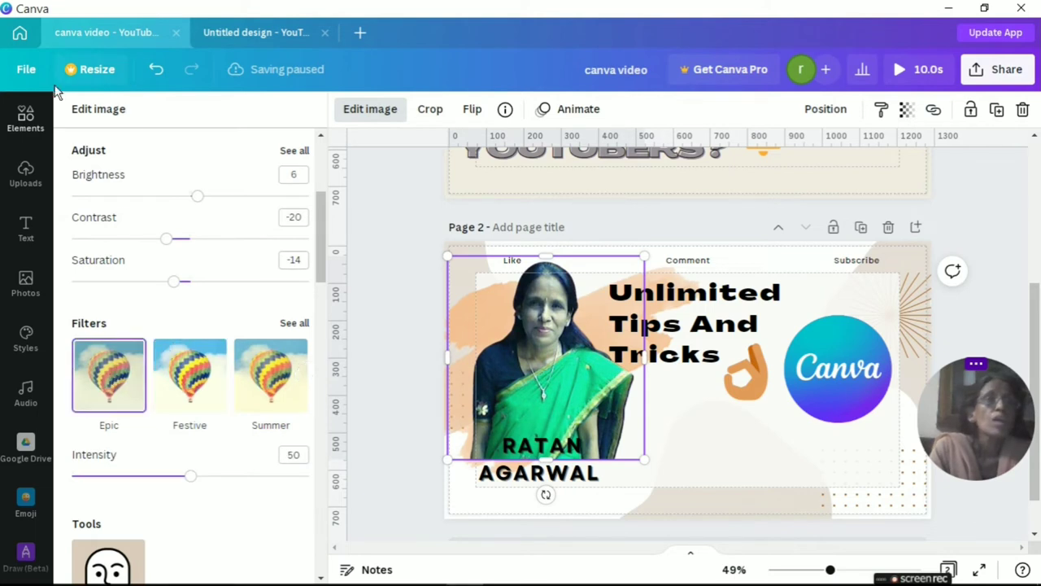
click(157, 70)
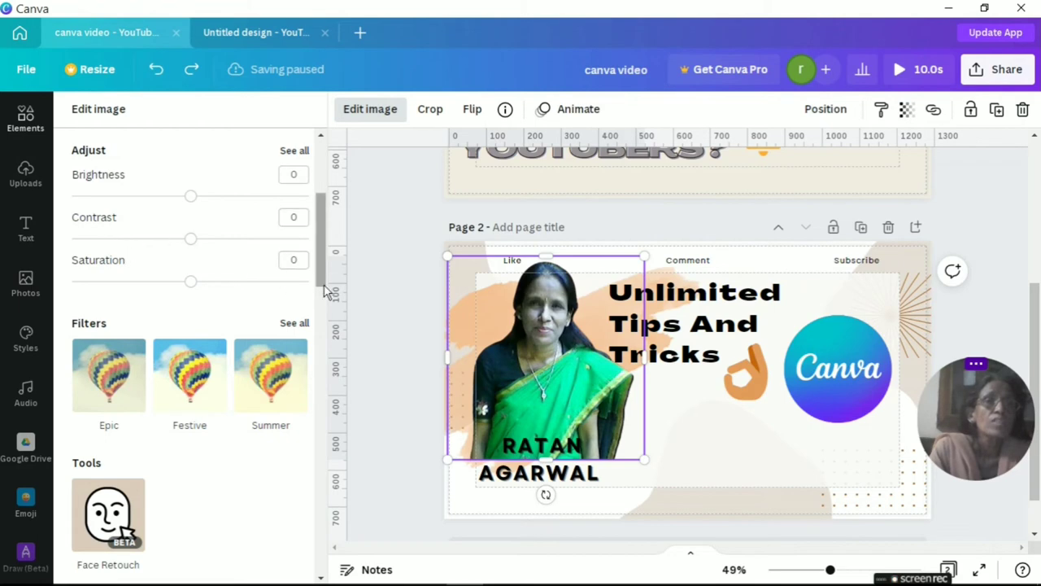
- Look through the Adjust settings for the woman's photo, including the Blur control, and close the image editing options
mouse_move(323, 284)
mouse_down()
mouse_move(329, 407)
mouse_move(324, 185)
mouse_up()
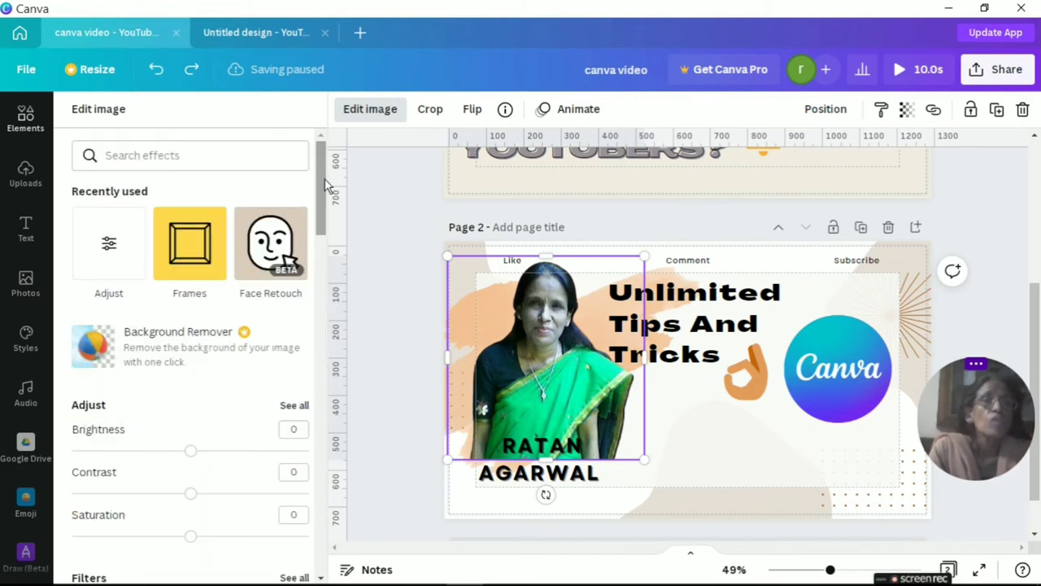
click(118, 252)
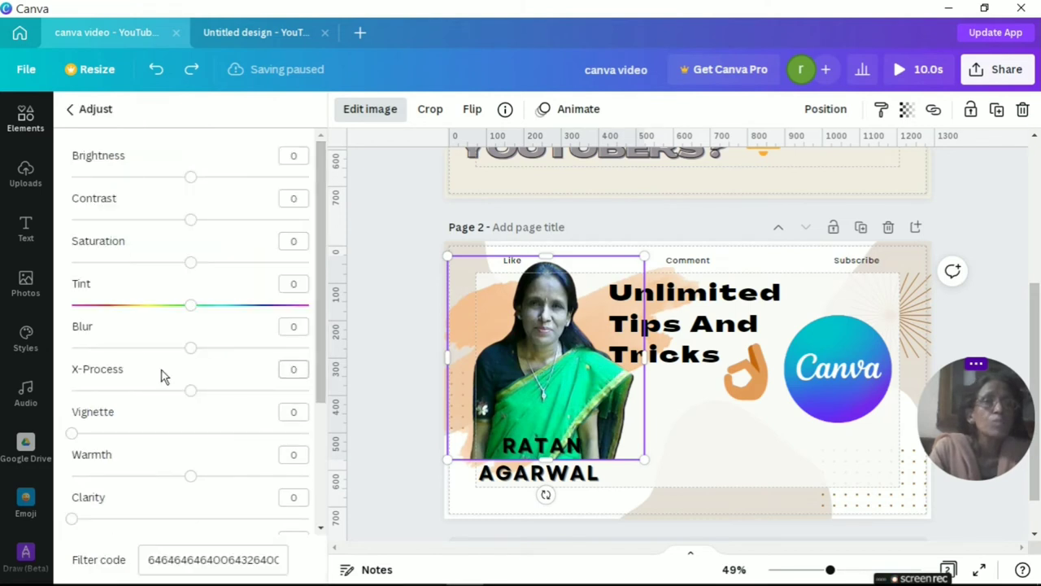
mouse_move(193, 355)
mouse_down()
mouse_move(242, 362)
mouse_move(190, 349)
mouse_up()
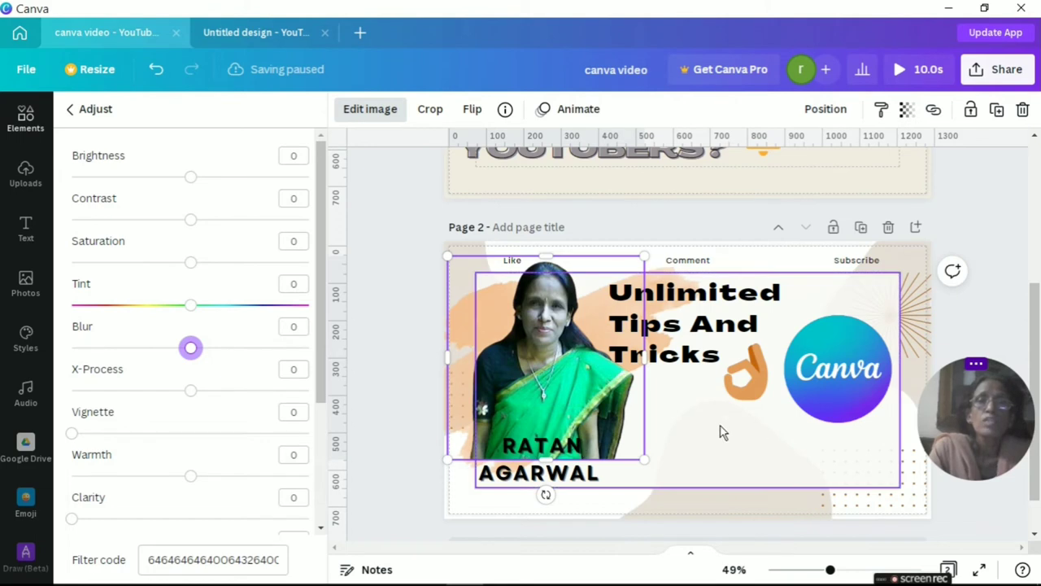
click(424, 330)
click(463, 316)
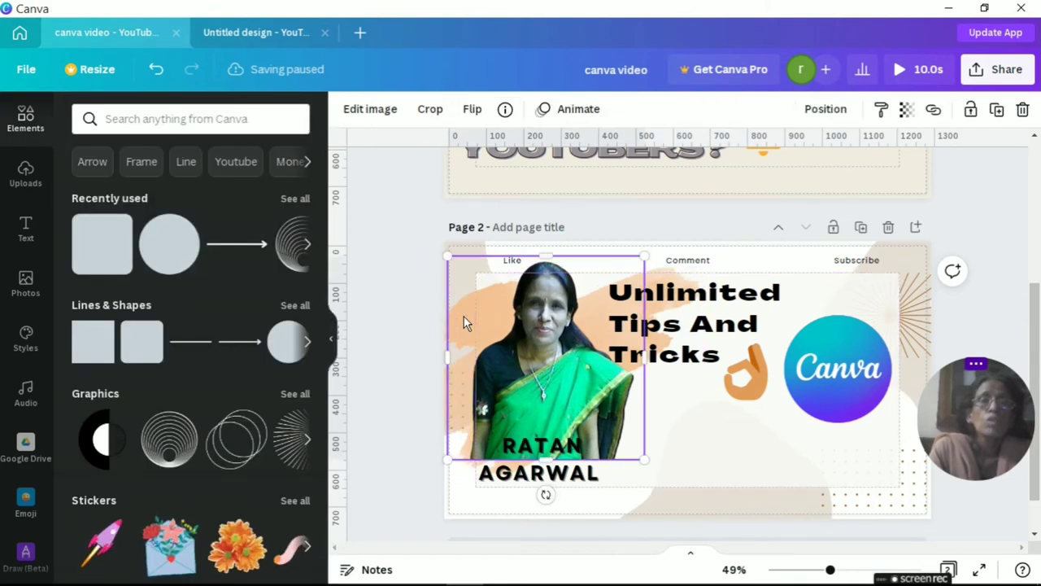
- Copy page 2's style and try to use the Skincare Routine template, dismissing the upgrade offer
click(738, 453)
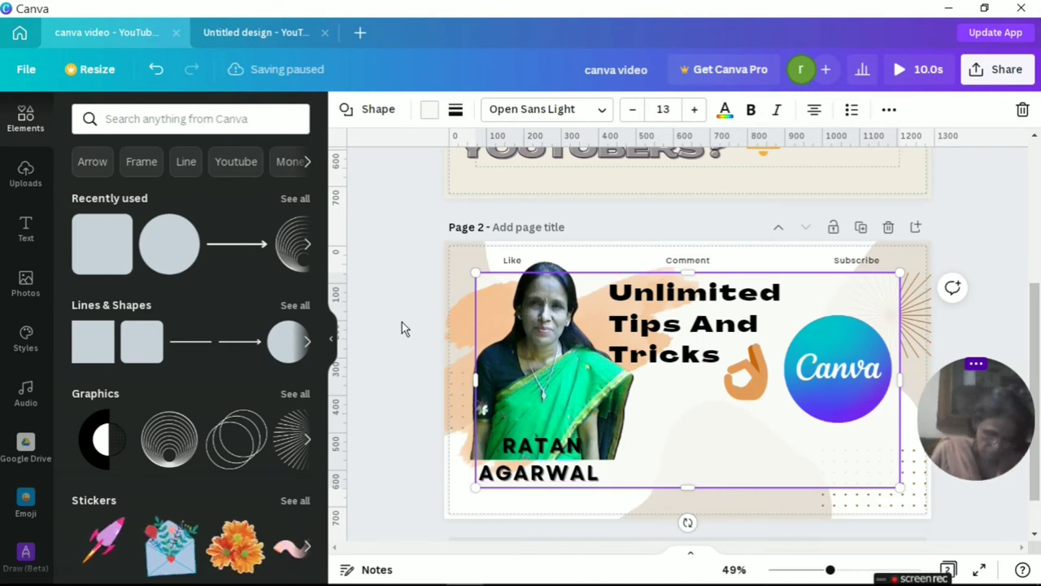
click(736, 237)
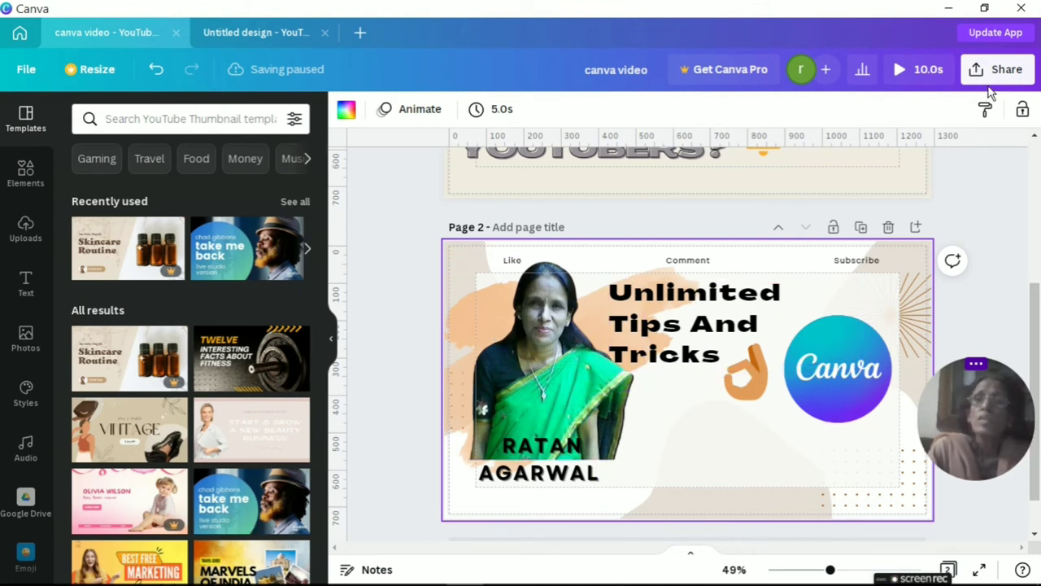
click(987, 112)
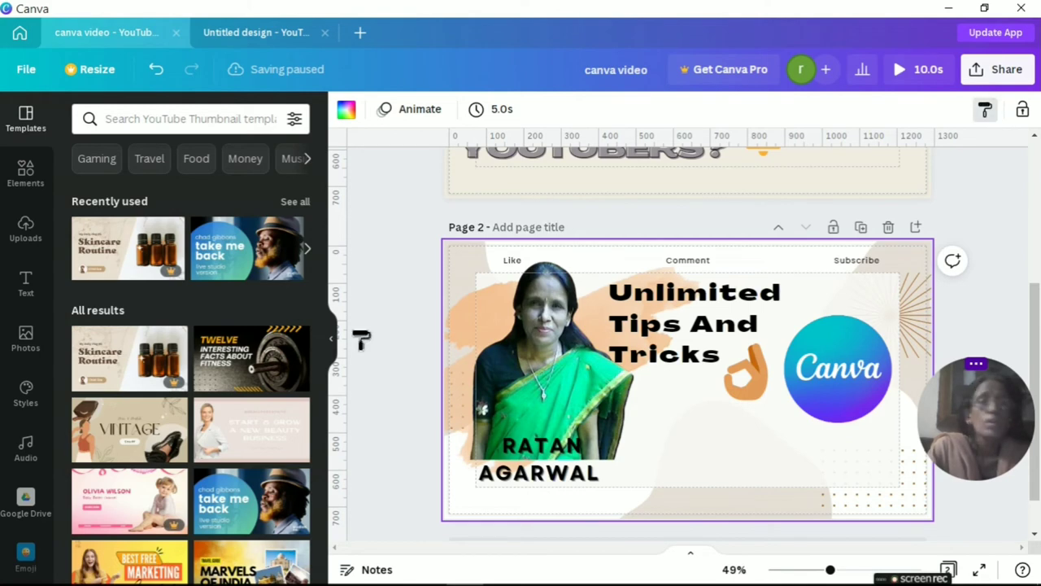
click(99, 381)
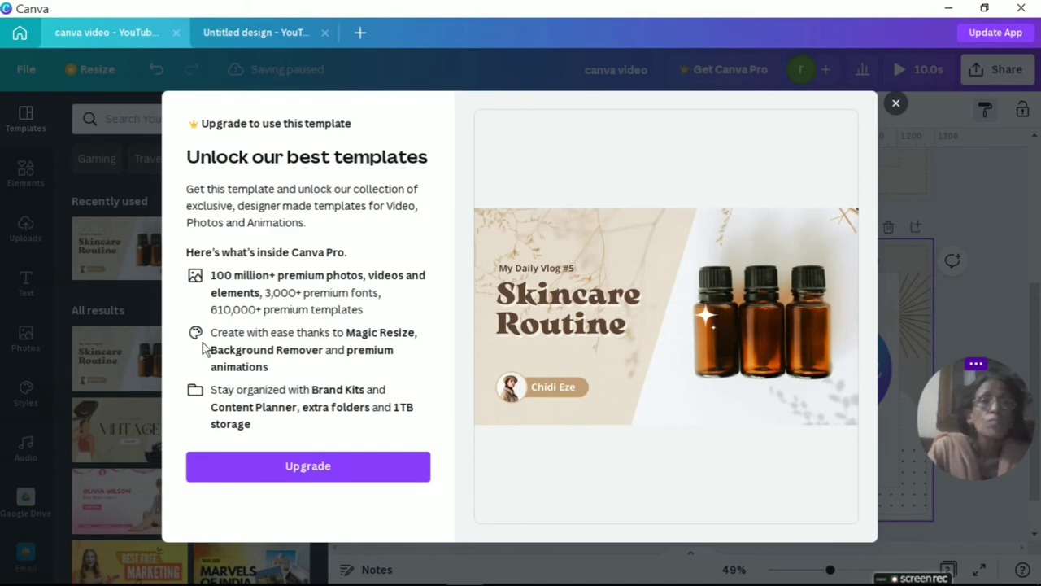
click(896, 104)
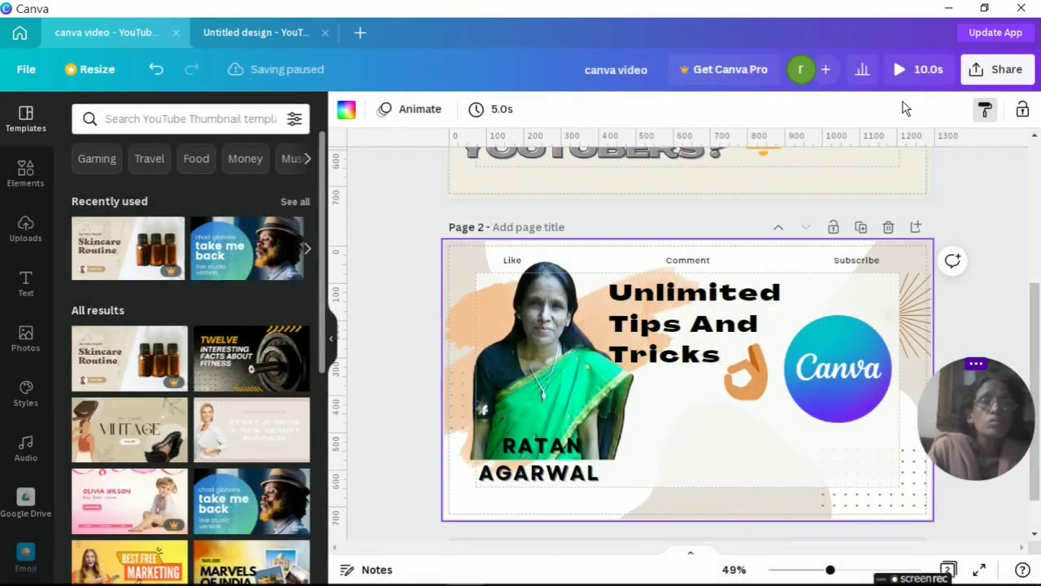
click(120, 268)
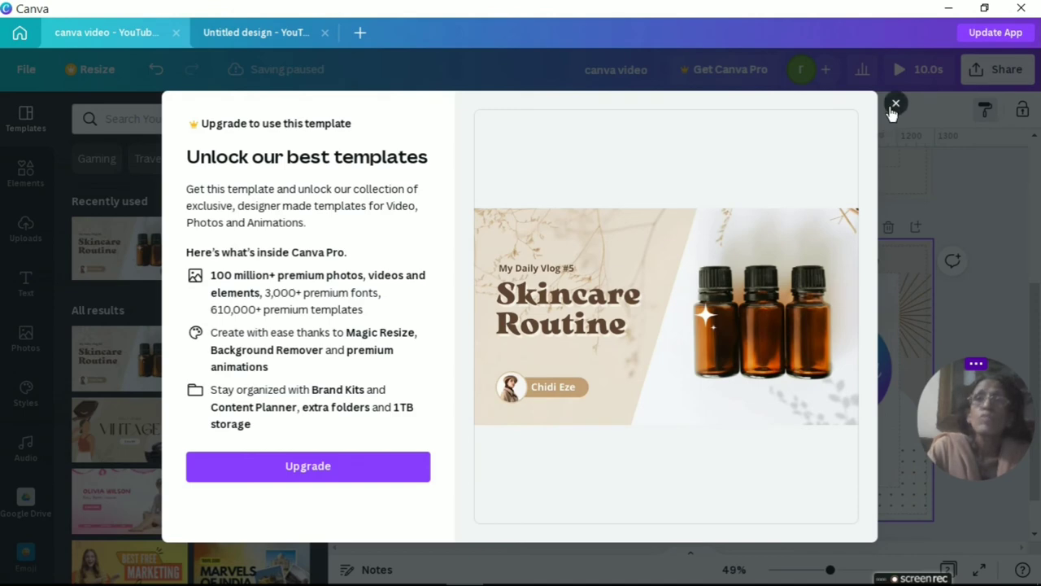
click(894, 107)
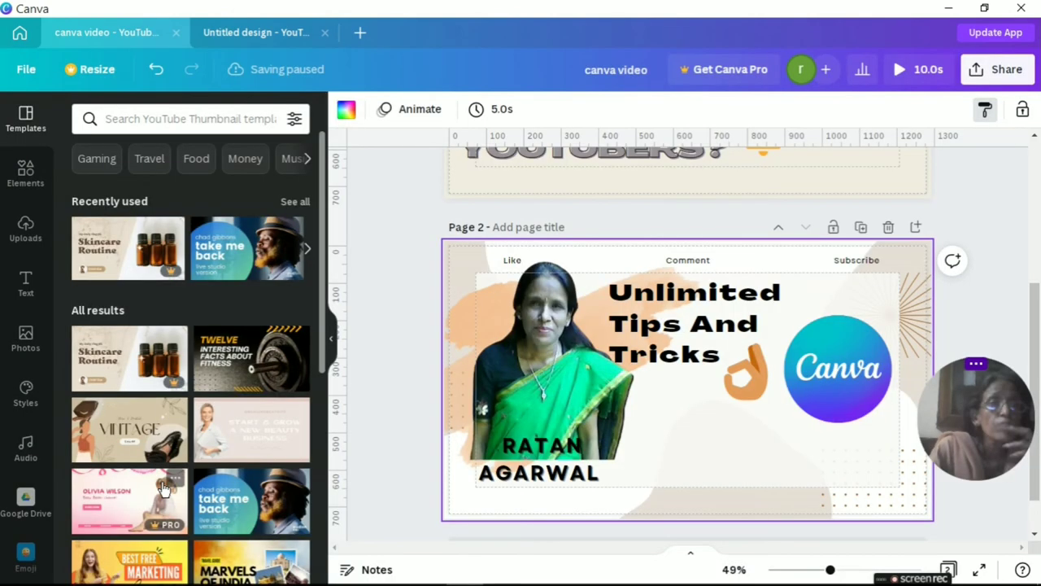
- Apply the Vintage template to page 2, inspect its woman illustration, and undo the template change
click(110, 460)
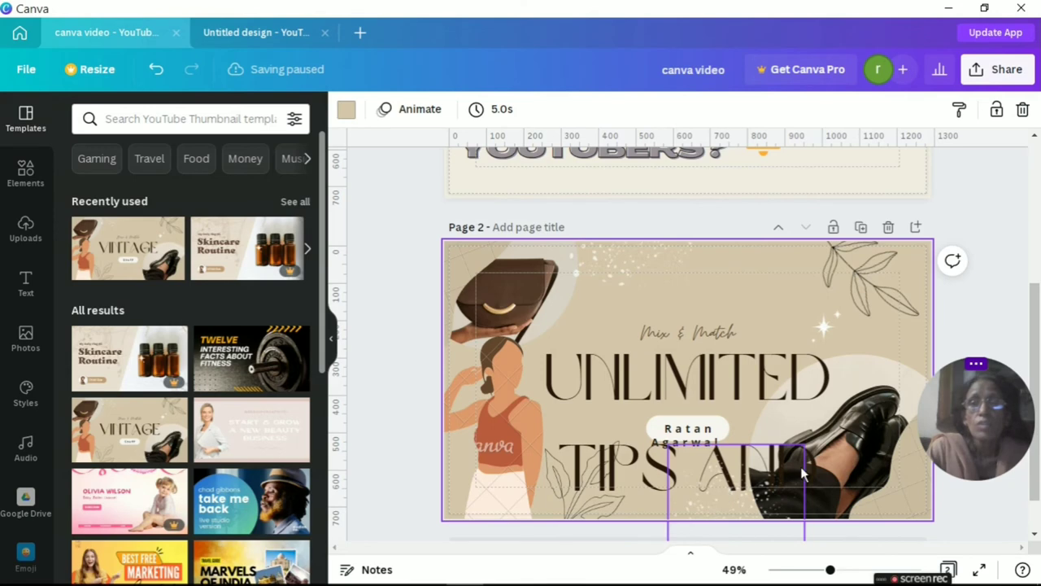
click(487, 455)
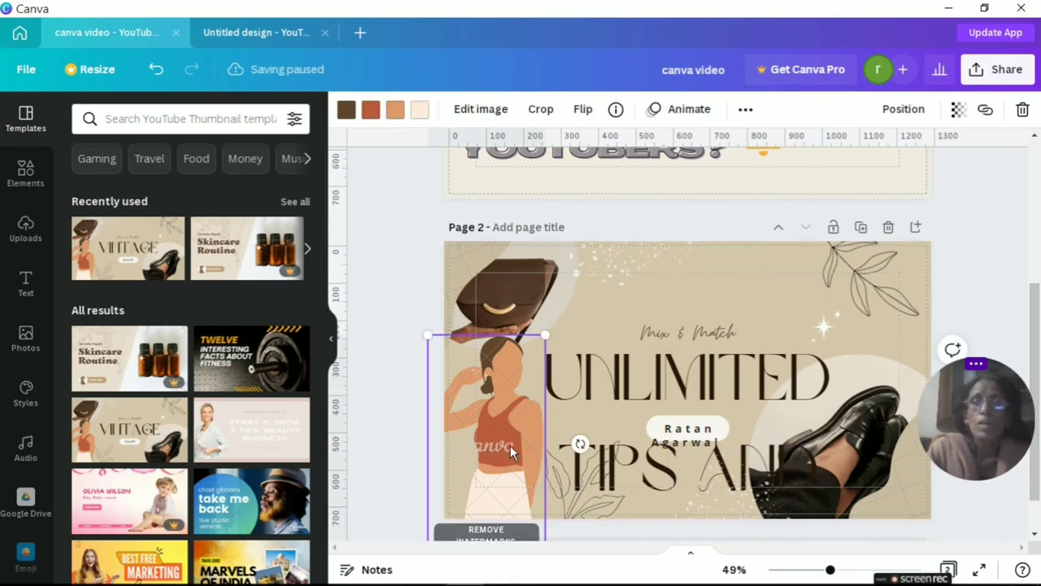
click(157, 70)
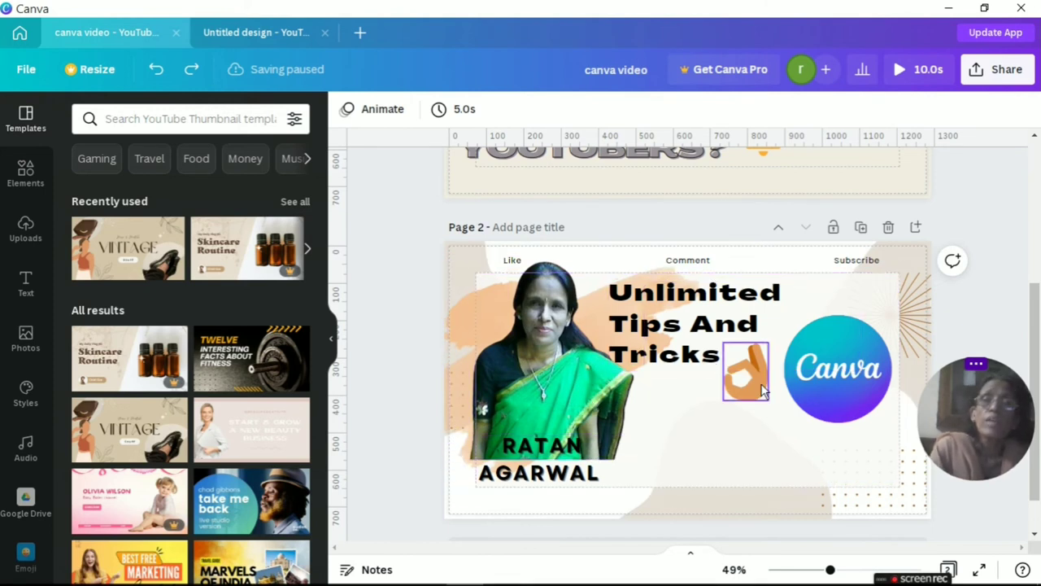
- Move the hand emoji slightly down toward the Canva logo and browse the Smileys & People emojis
drag(764, 397, 776, 413)
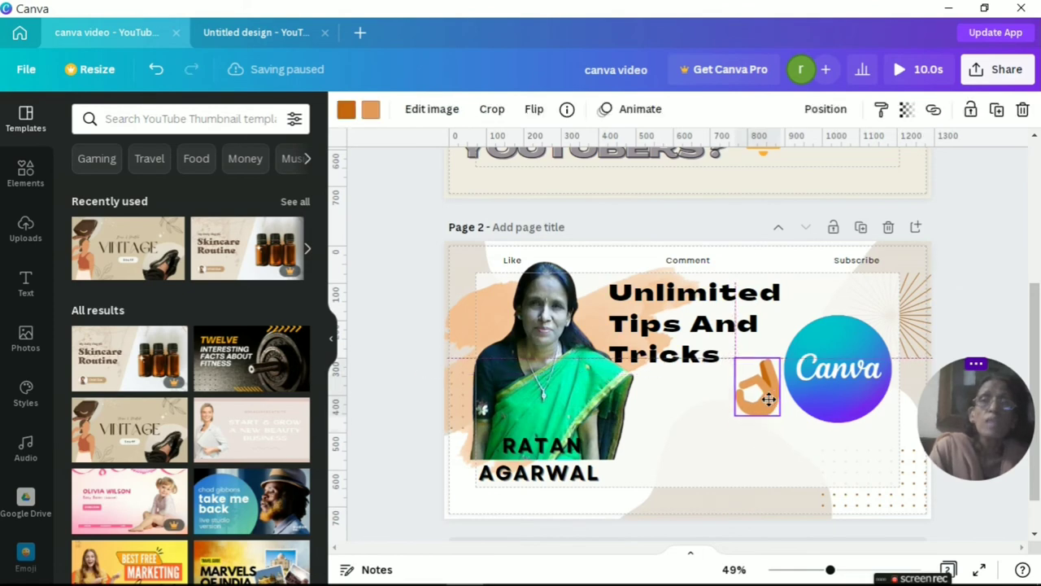
click(27, 553)
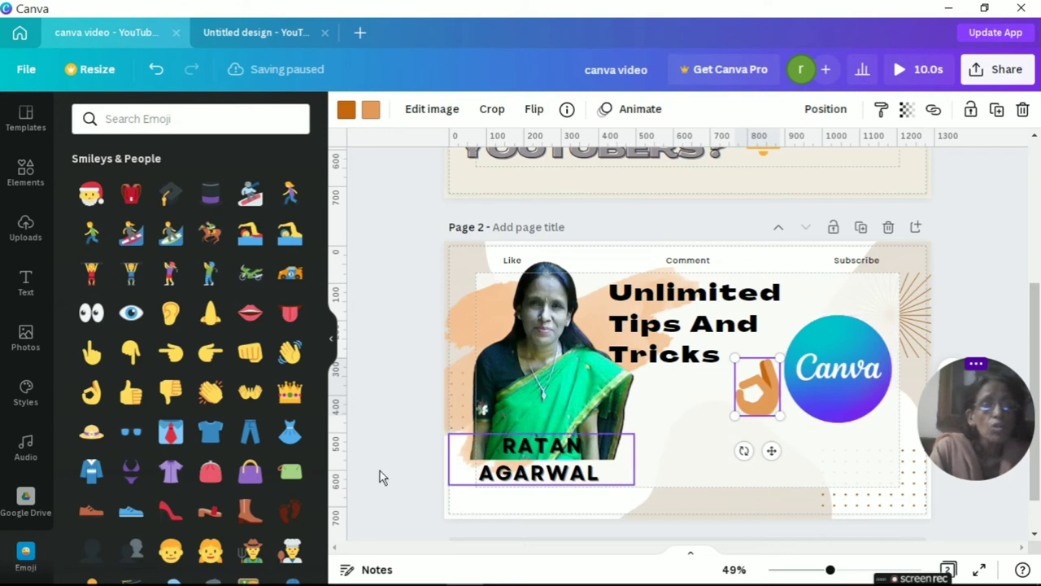
scroll(319, 422, down, 5)
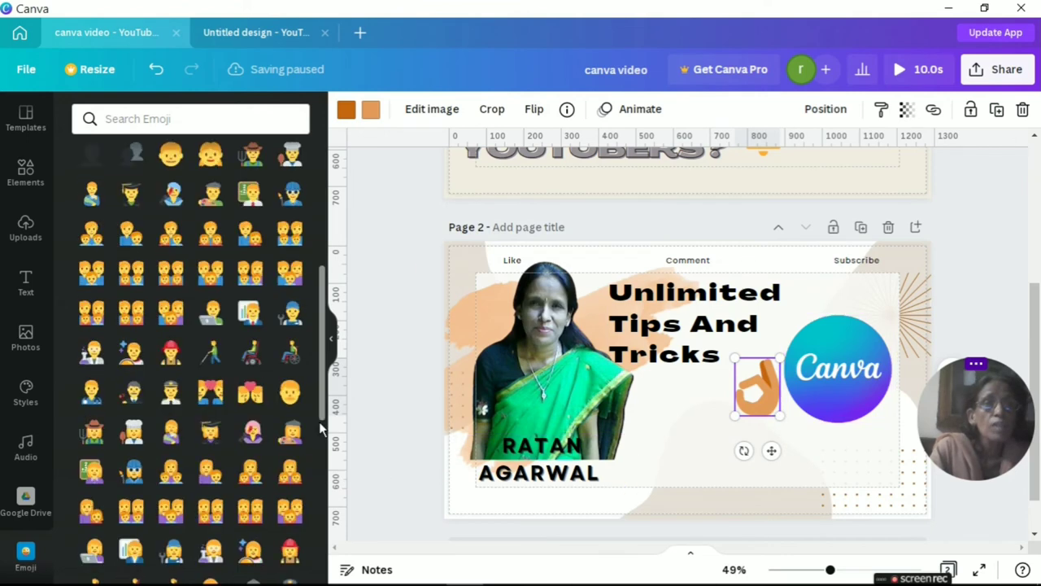
scroll(318, 421, down, 5)
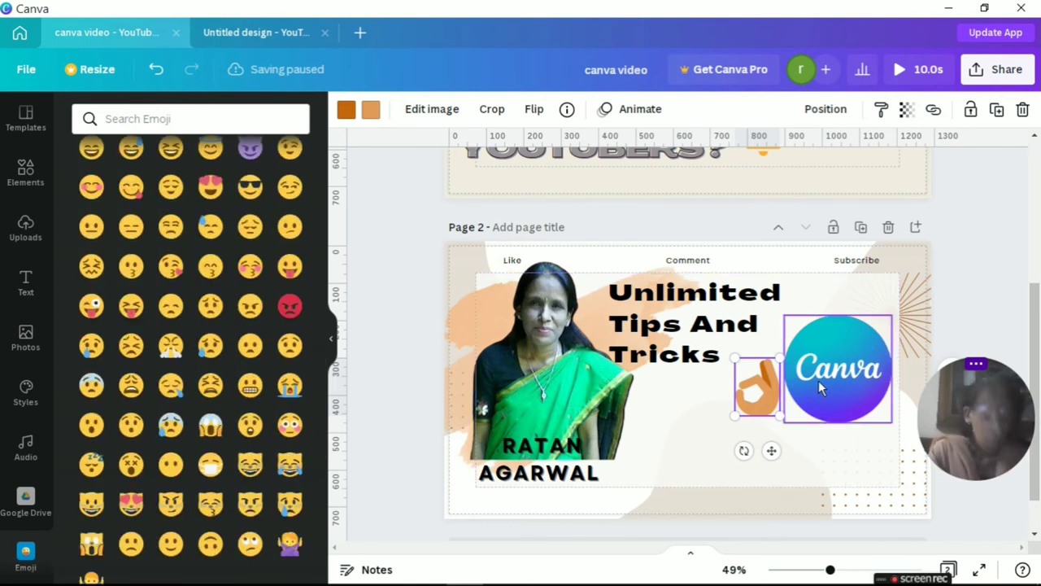
mouse_move(476, 576)
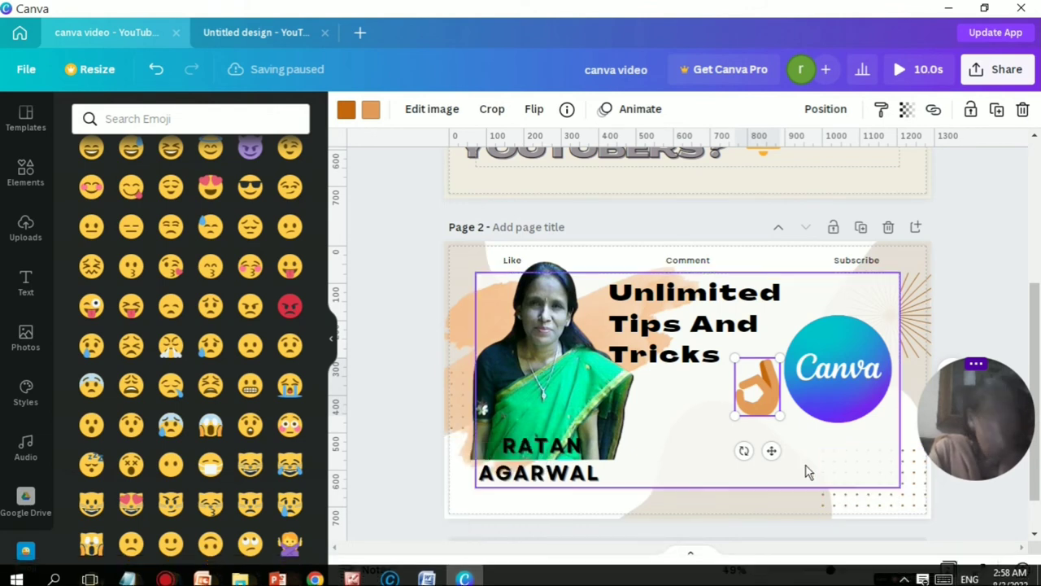
- Add a Glow shadow to the woman's photo on page 2 and set the glow's transparency to 100
click(528, 406)
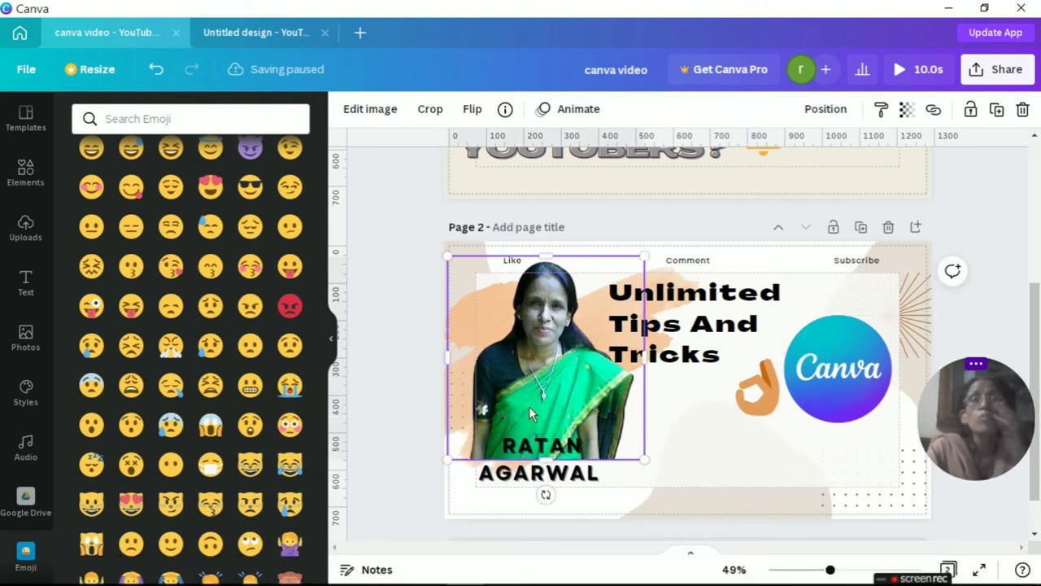
click(368, 109)
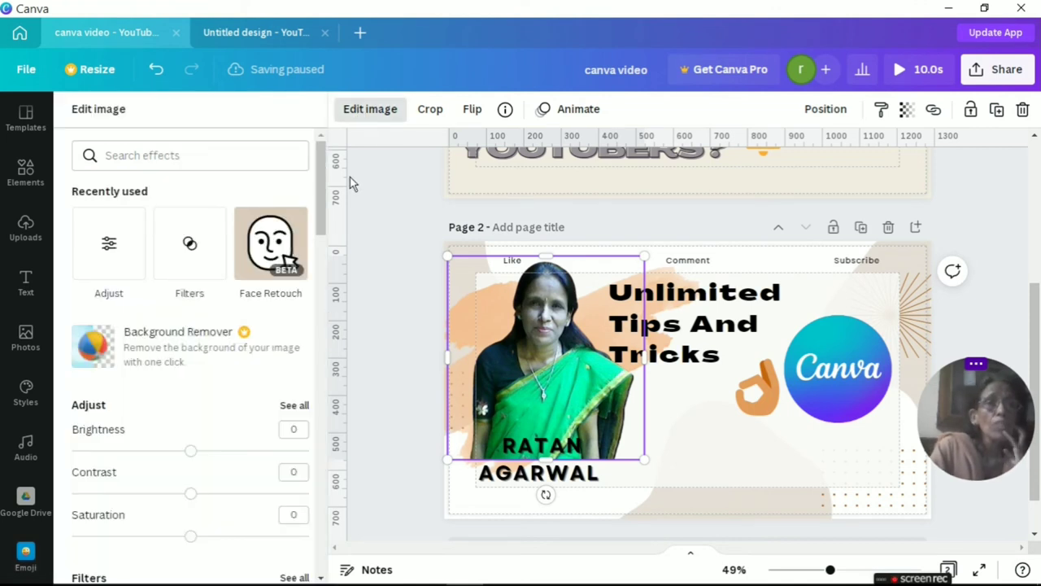
drag(321, 225, 328, 379)
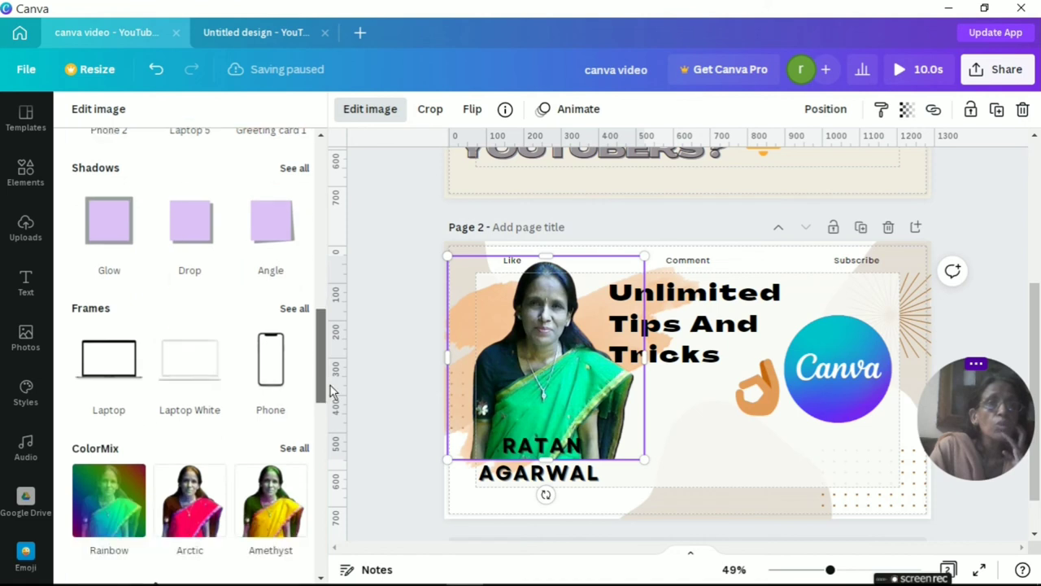
click(114, 235)
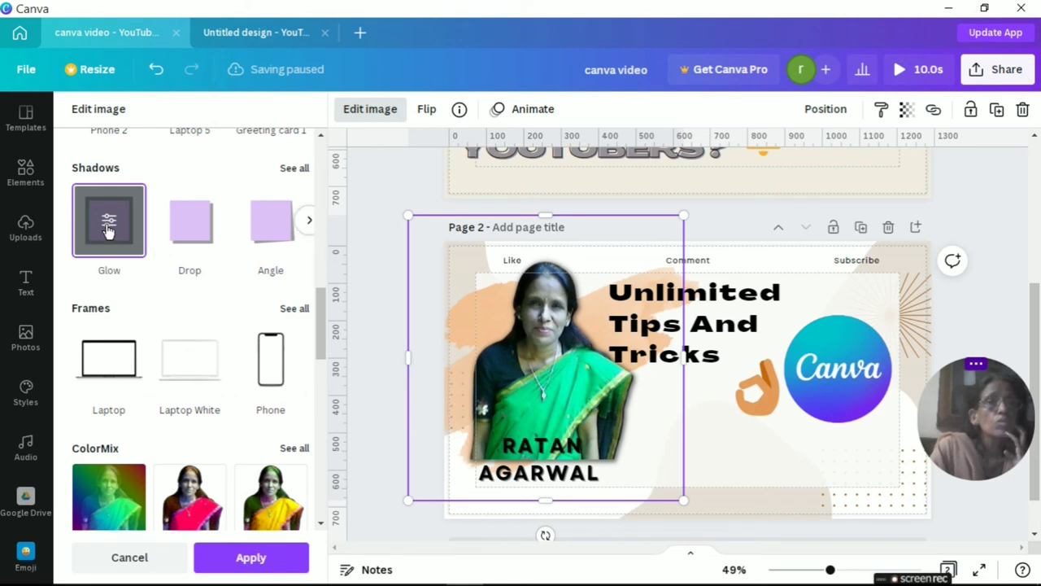
click(110, 226)
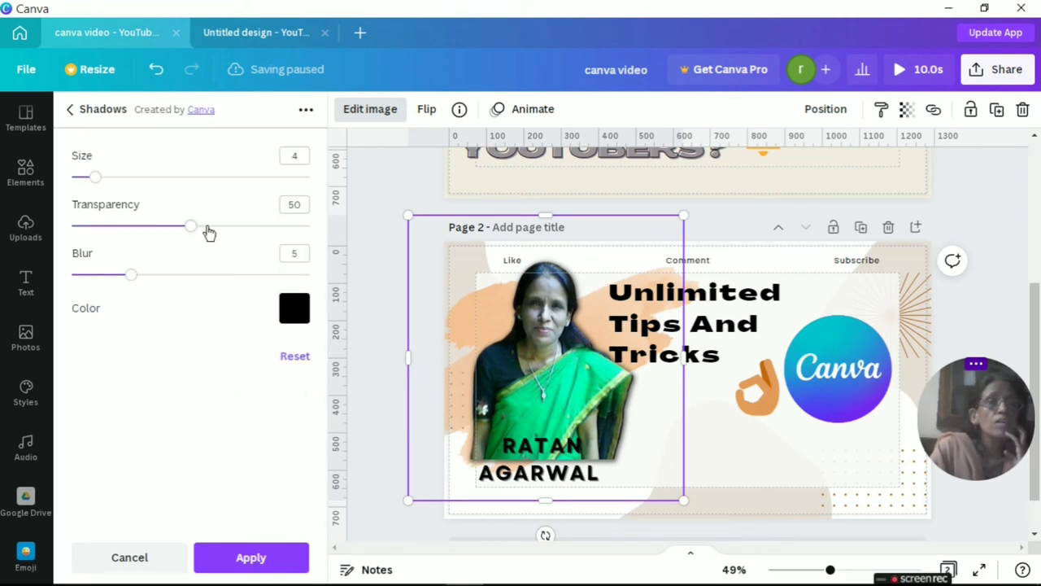
drag(189, 227, 312, 228)
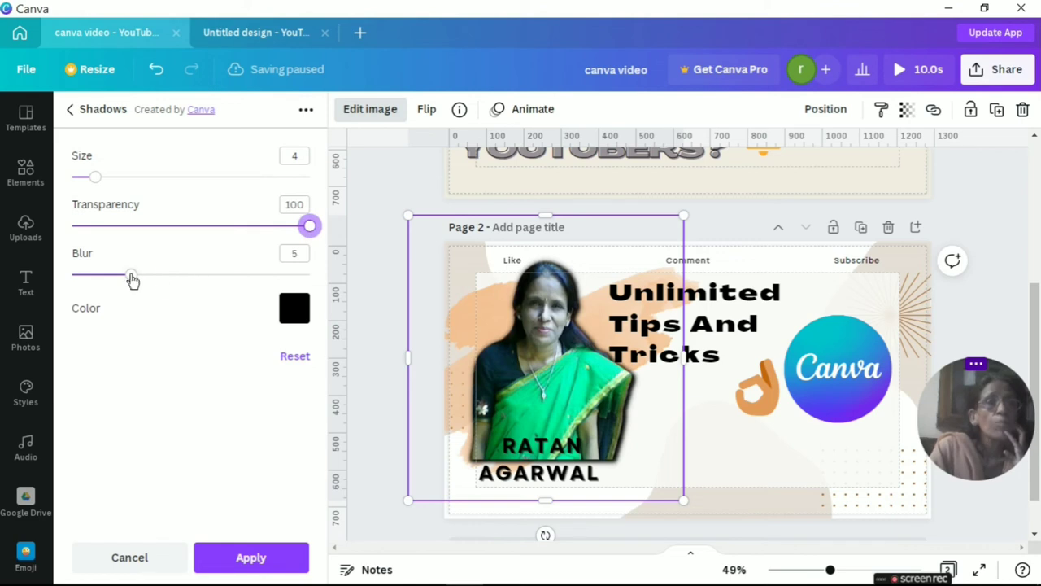
- Change the glow around the woman's photo to light coral red, set its blur to 6, and apply the shadow
click(306, 311)
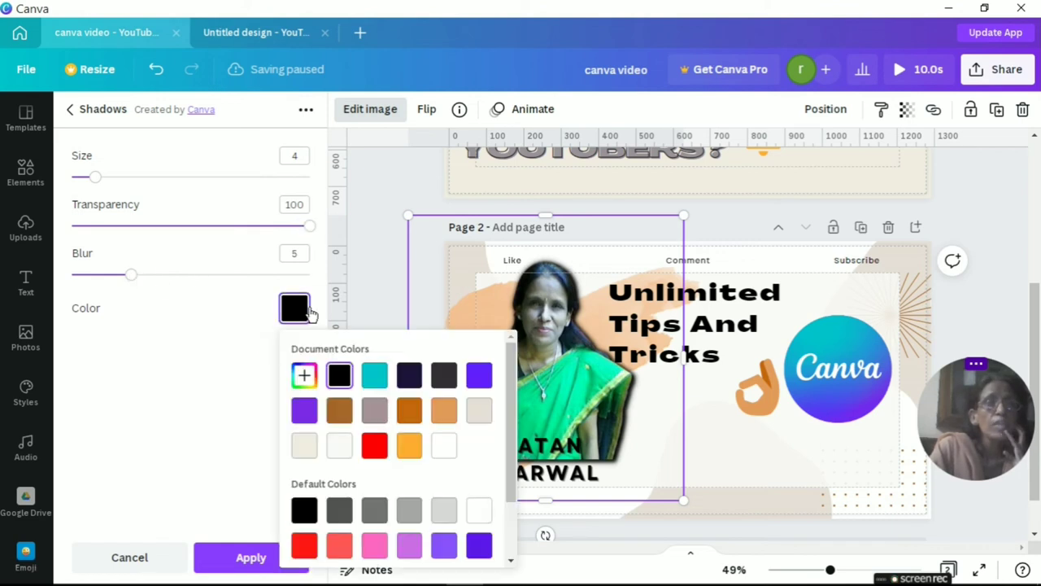
click(444, 412)
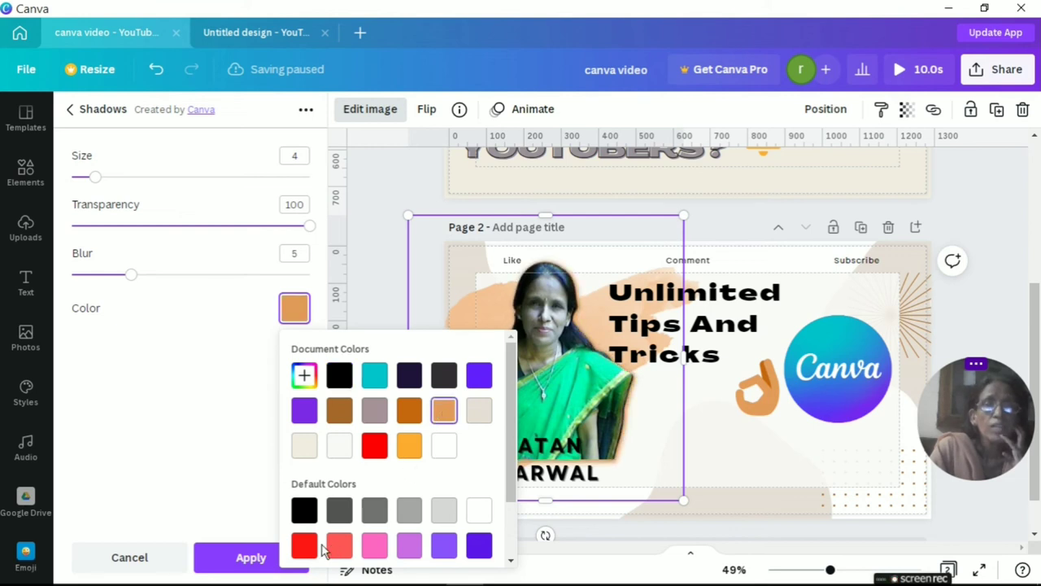
click(342, 546)
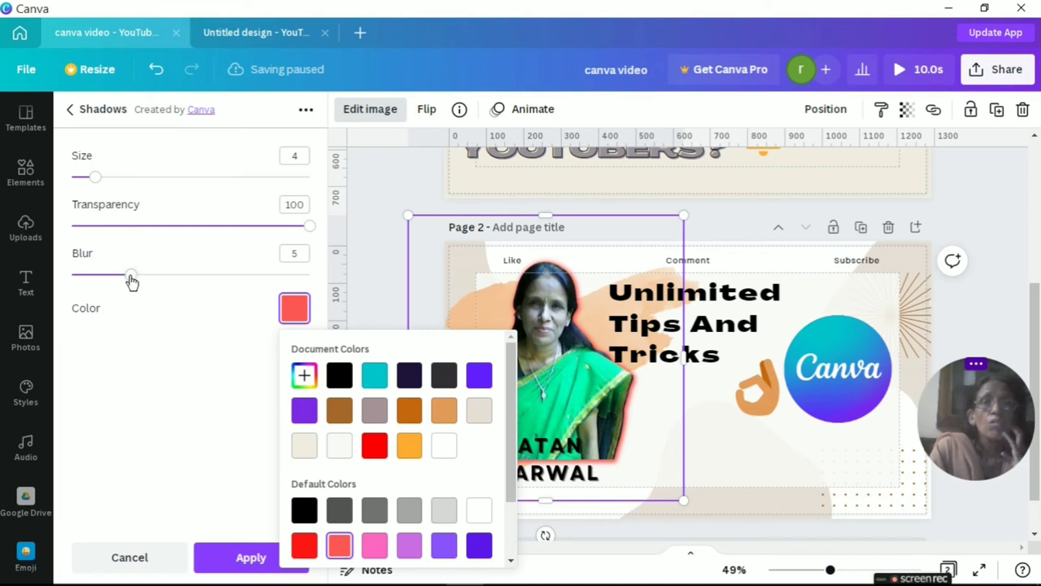
mouse_move(132, 281)
mouse_down()
mouse_move(115, 283)
mouse_move(142, 279)
mouse_up()
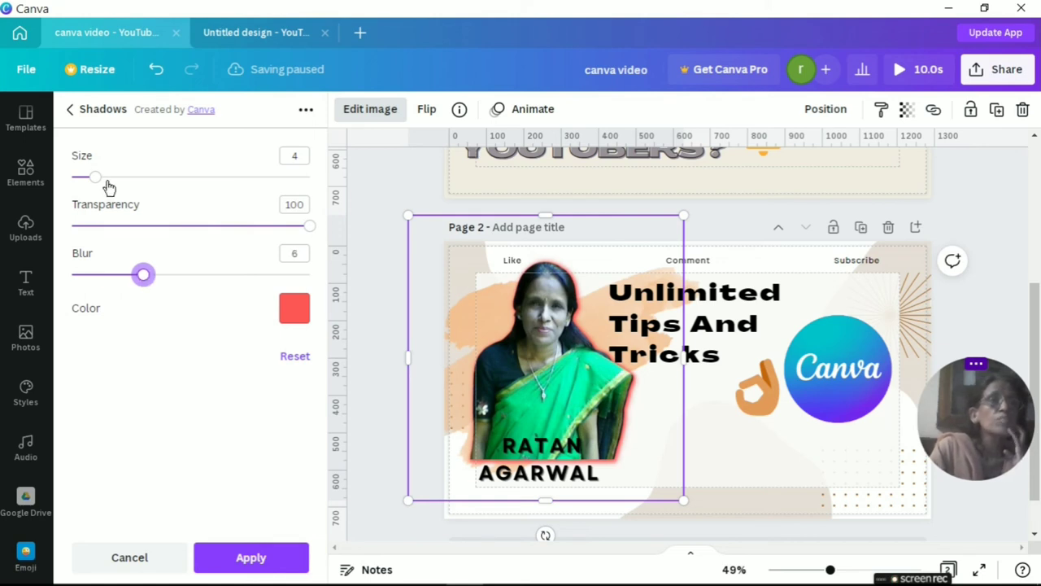
drag(95, 176, 95, 229)
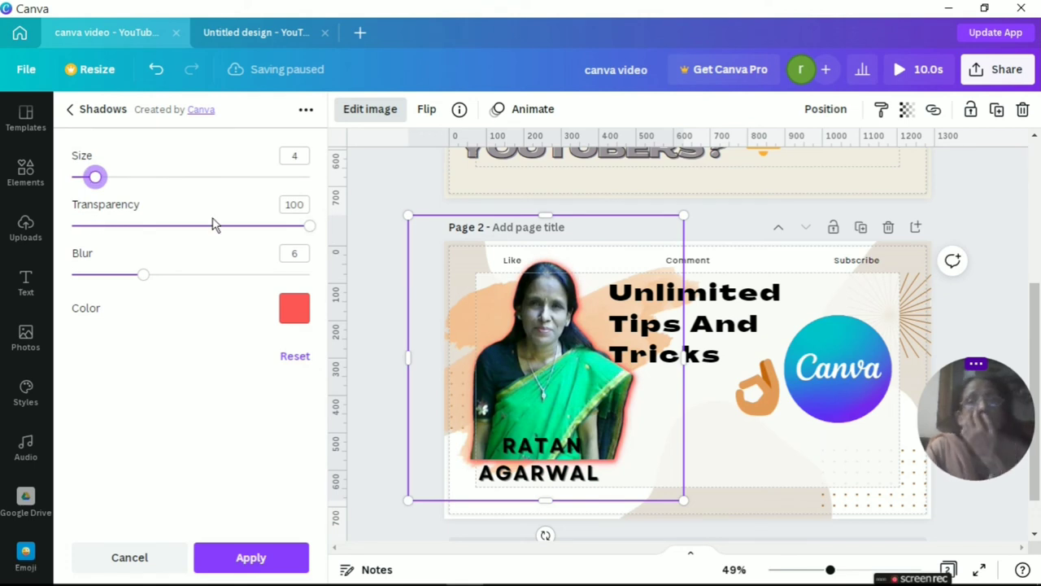
click(251, 557)
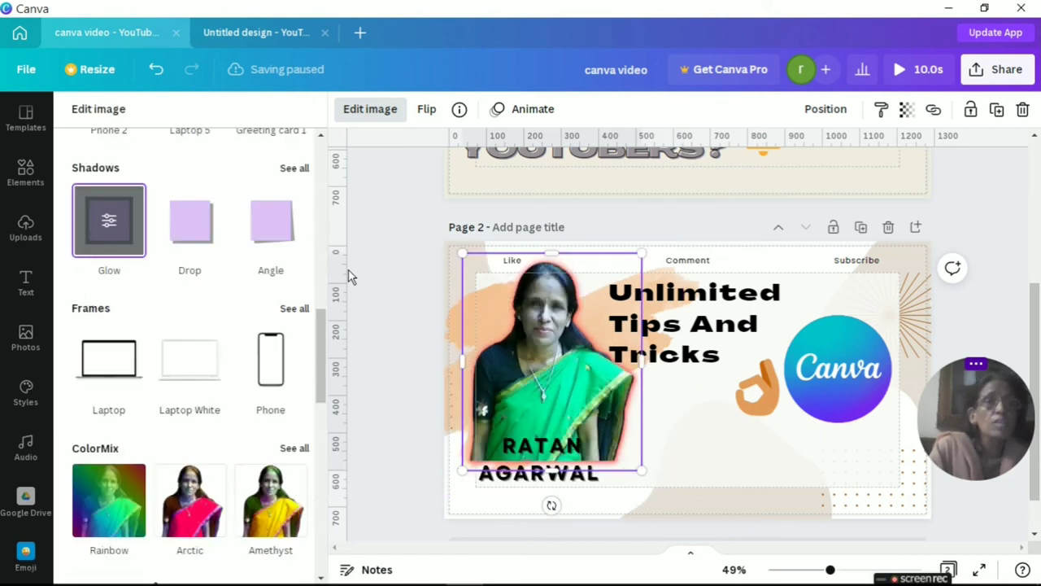
- Look through the full set of filters for the woman's photo and return to the image editing options
scroll(318, 253, up, 5)
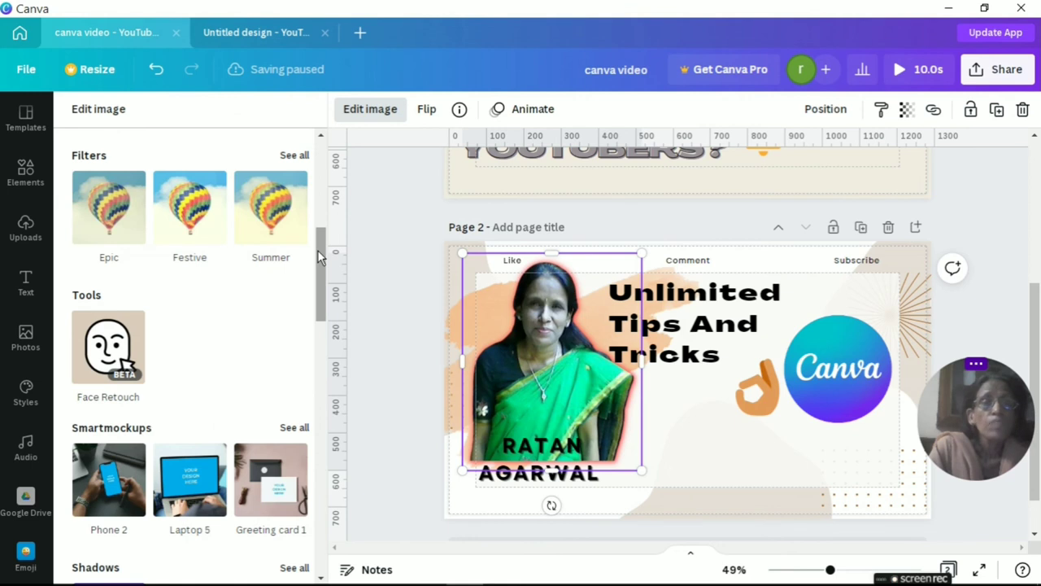
scroll(318, 256, up, 5)
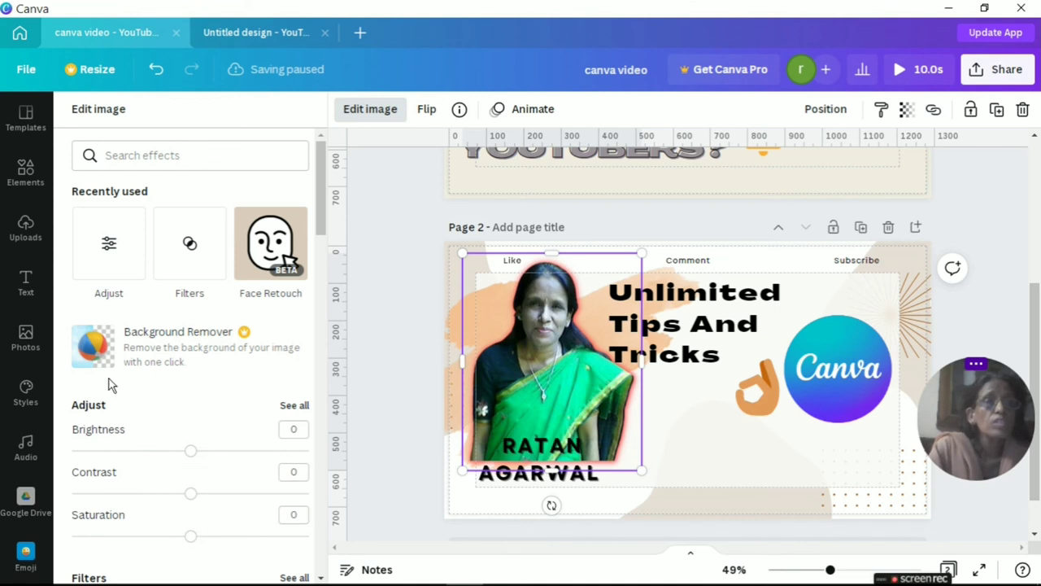
click(250, 364)
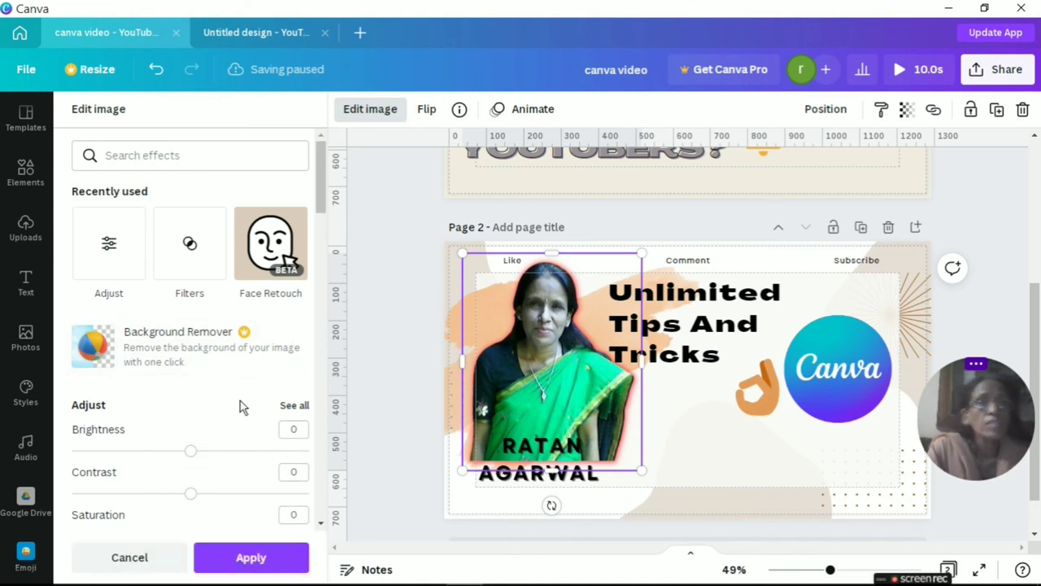
click(192, 244)
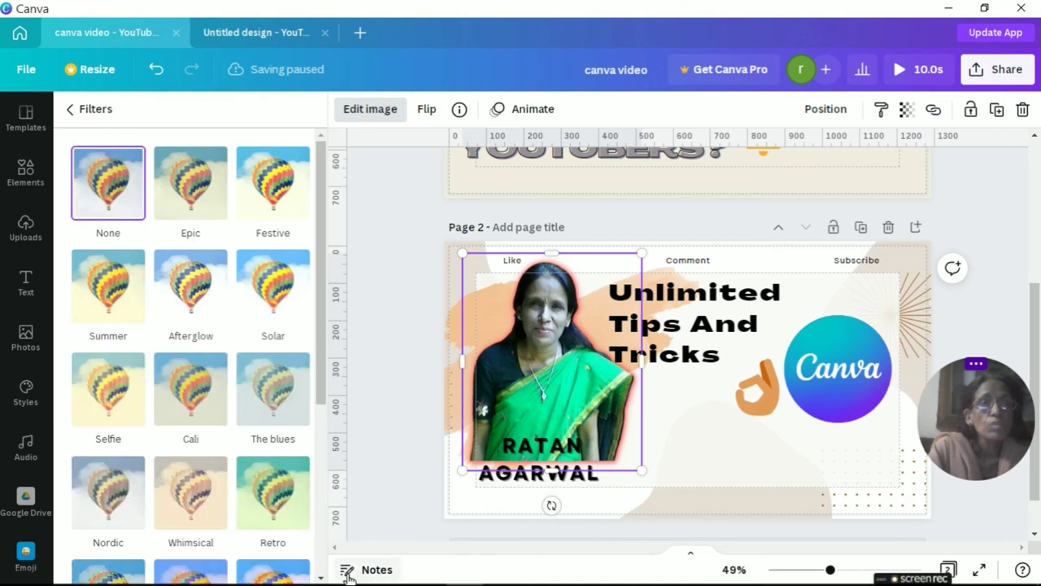
scroll(325, 538, down, 4)
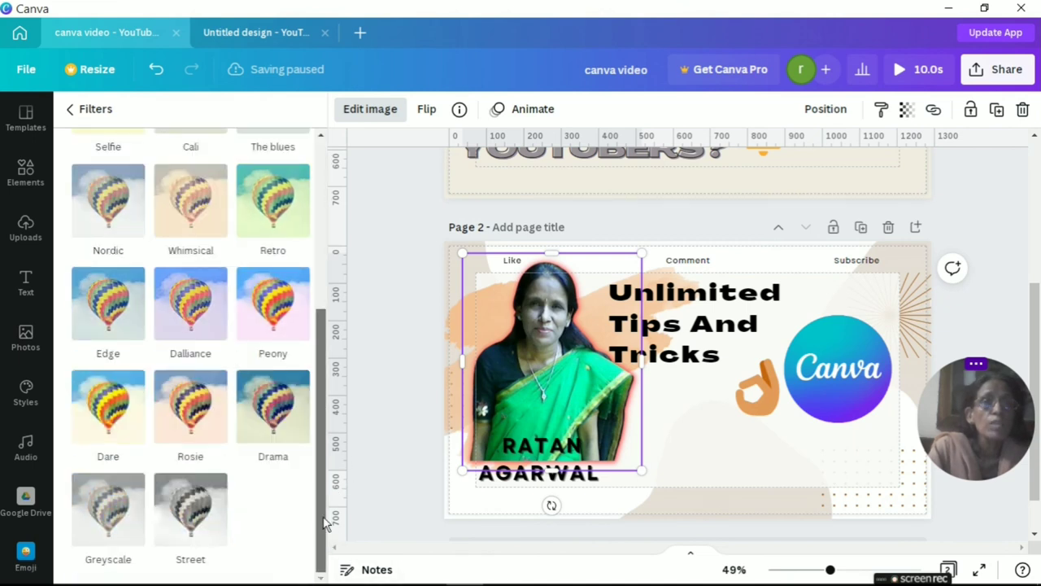
scroll(325, 522, up, 2)
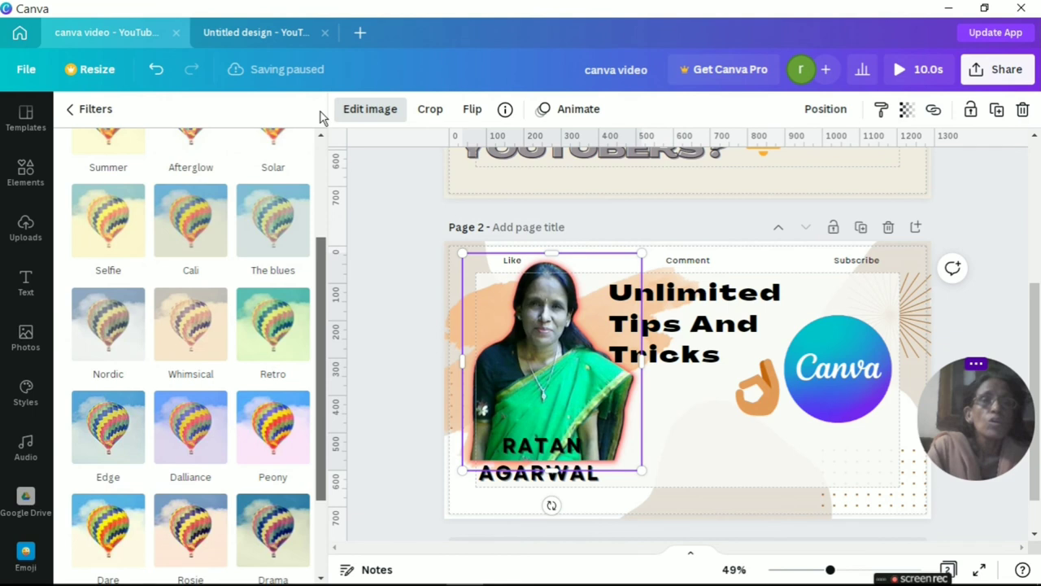
scroll(322, 139, up, 2)
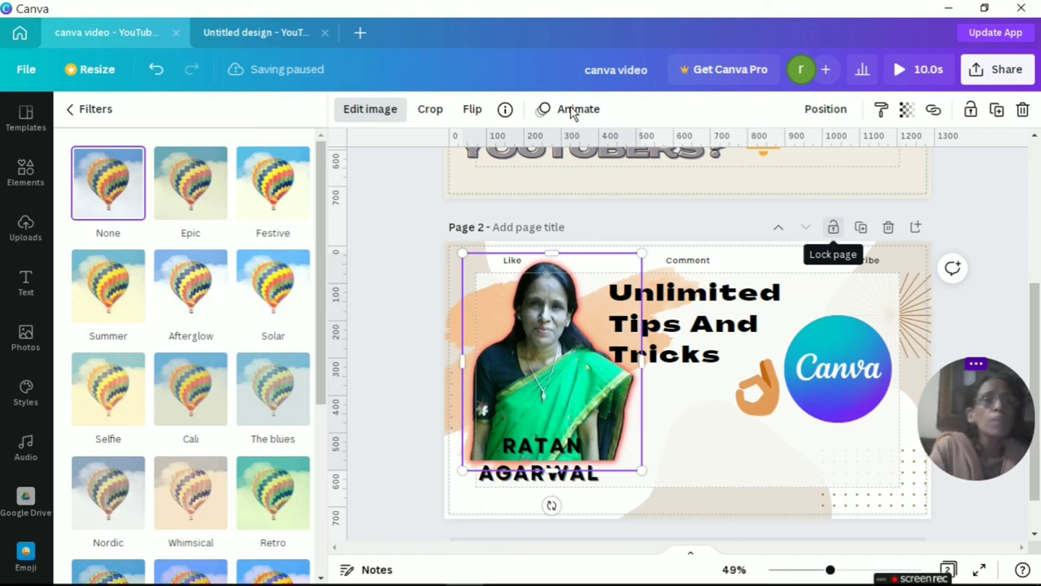
click(70, 110)
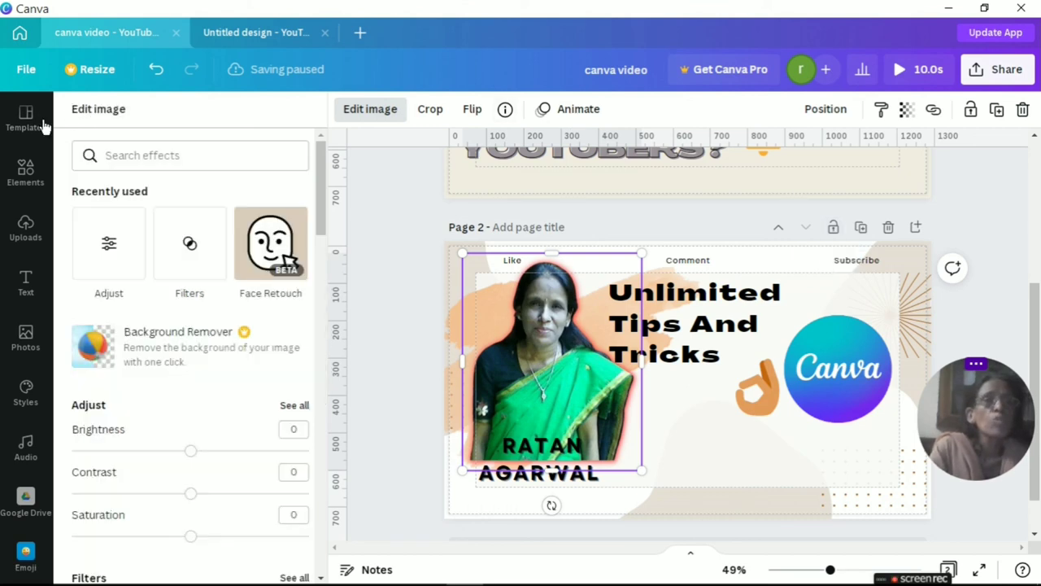
- Browse the YouTube thumbnail templates
click(26, 122)
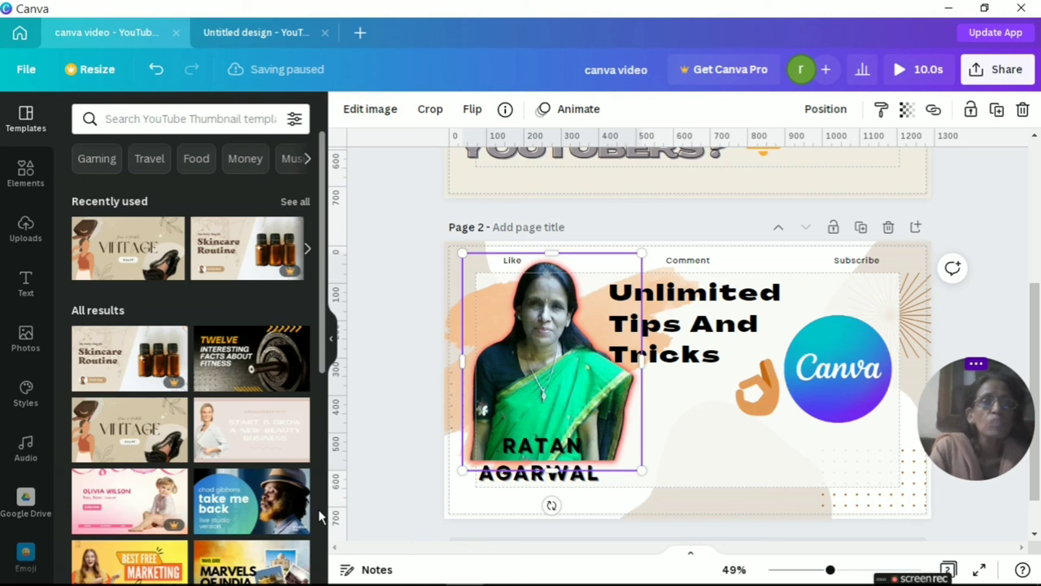
scroll(324, 415, down, 5)
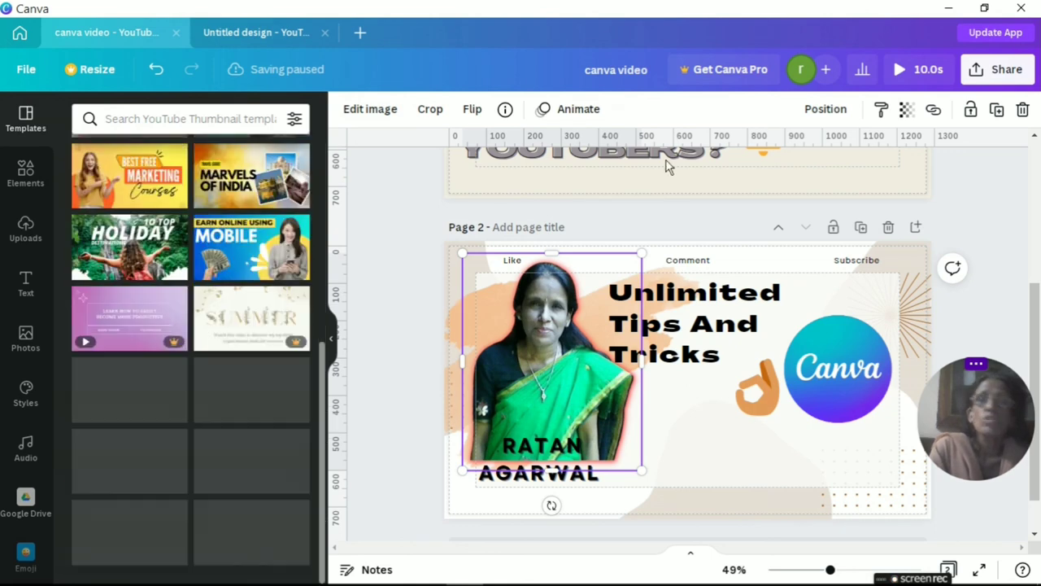